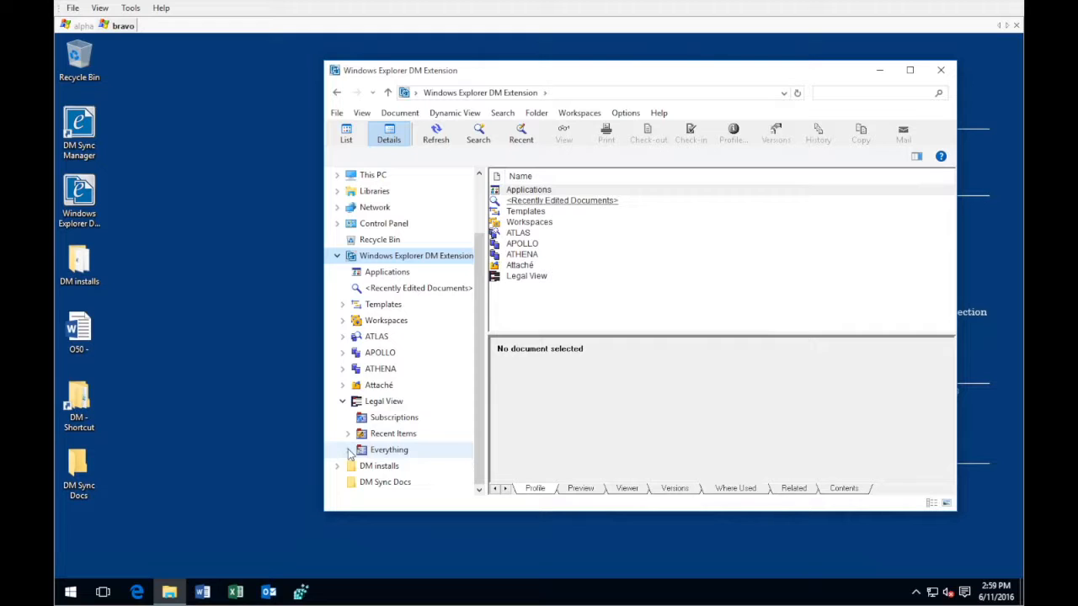
# Browse the Radcliffe Construction Company client under Everything in Legal View, view its Breckinridge Bank matter, and collapse the client
pyautogui.click(348, 451)
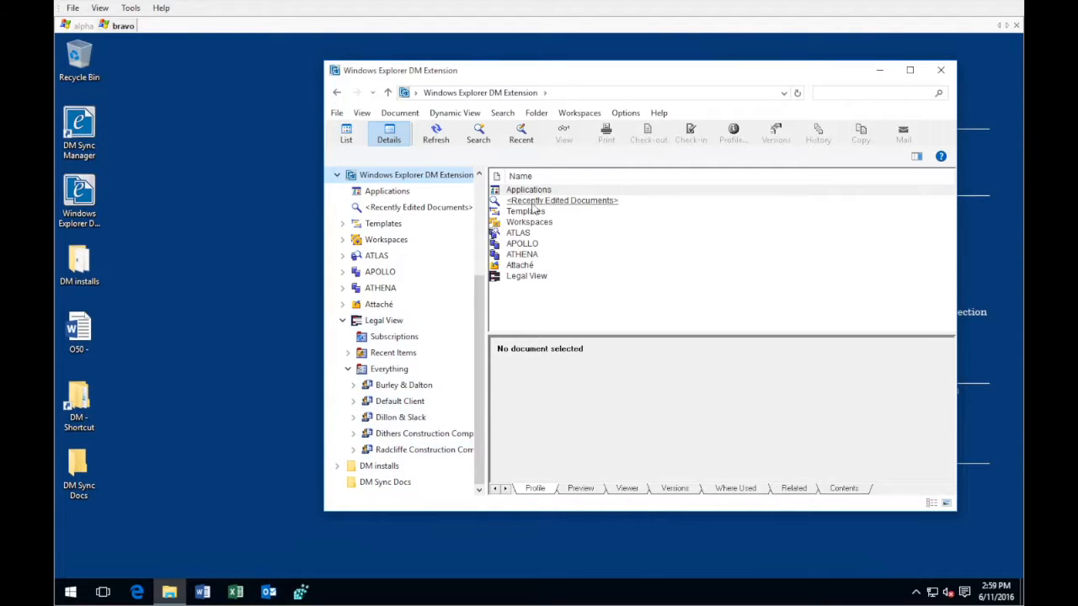
pyautogui.click(353, 450)
pyautogui.click(386, 324)
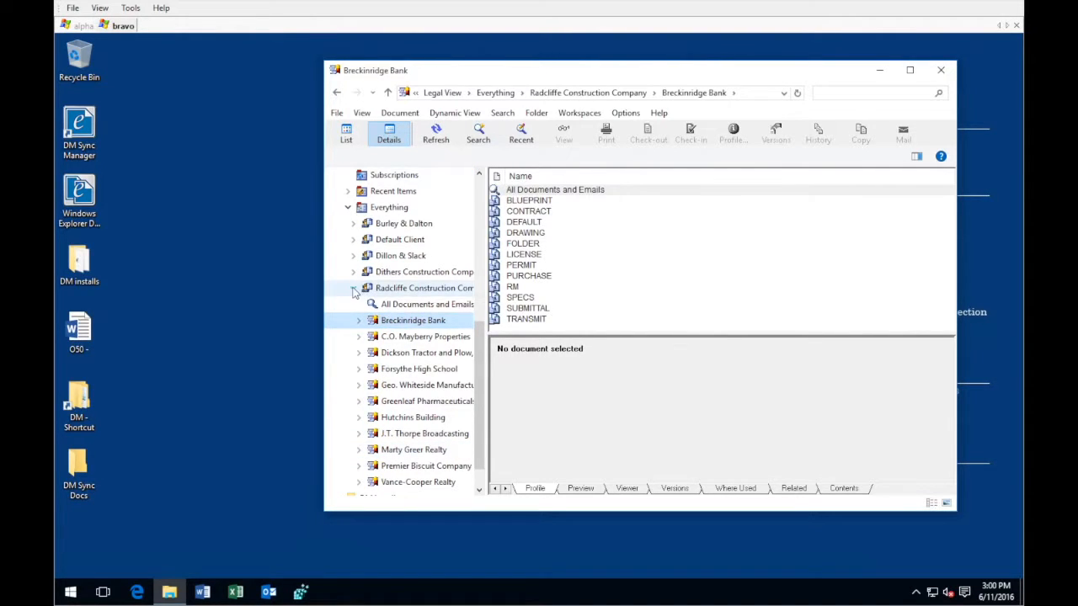
pyautogui.click(353, 287)
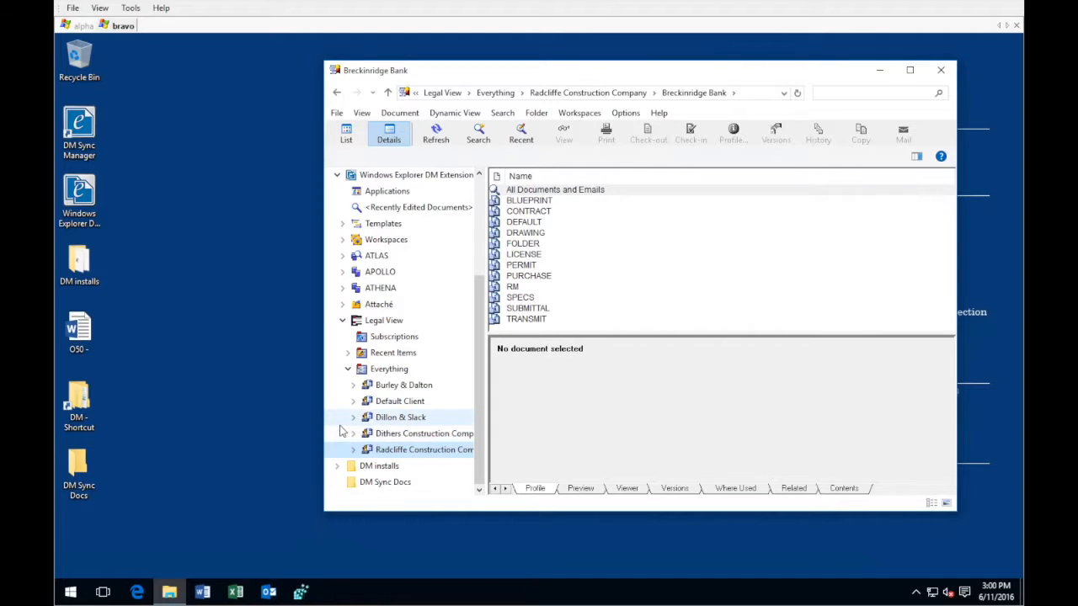
# View the CONTRACT document type of the Cartwright Building matter under the Dithers Construction Company client
pyautogui.click(395, 435)
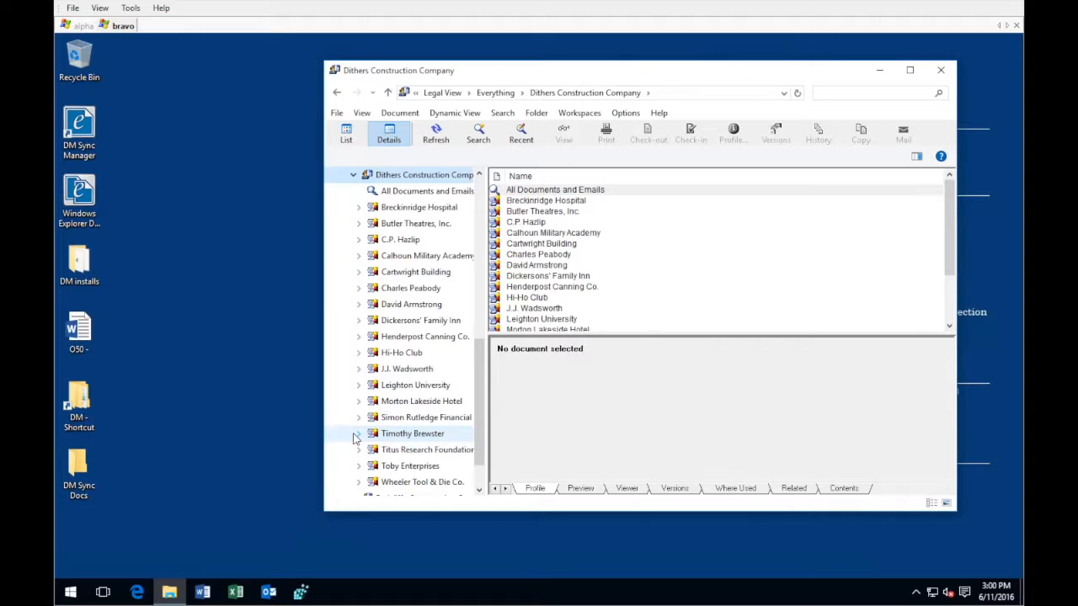
pyautogui.click(375, 272)
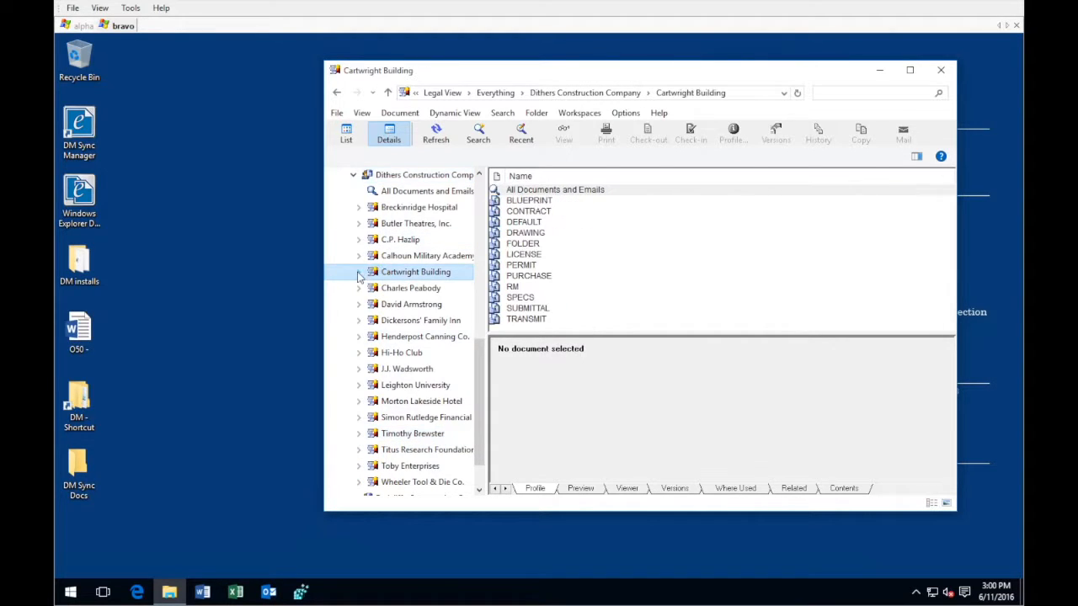
pyautogui.click(359, 272)
pyautogui.click(396, 240)
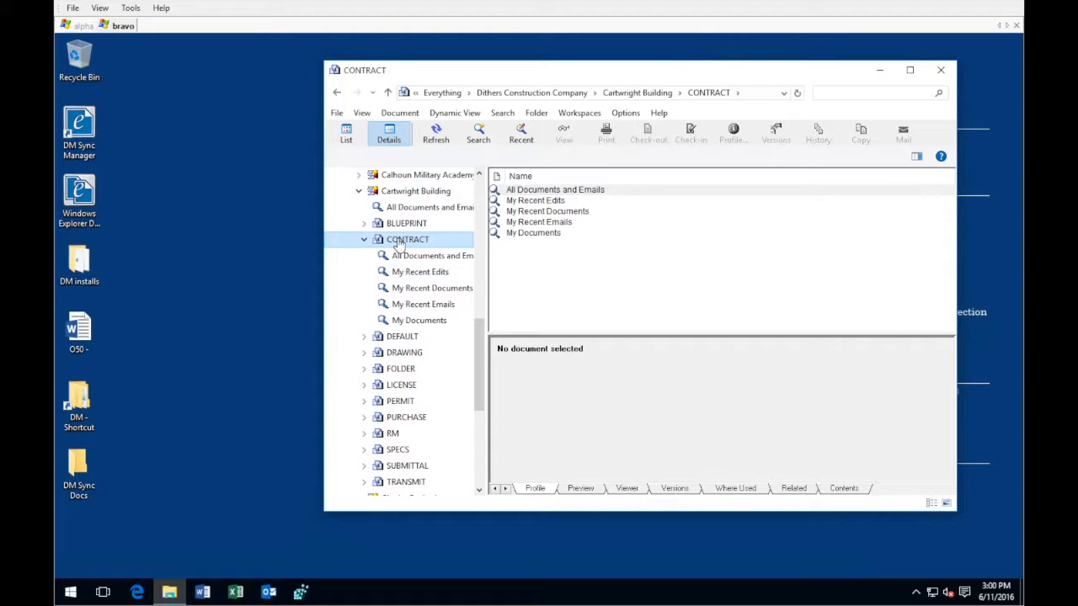
# Subscribe to the Cartwright Building matter
pyautogui.rightClick(412, 191)
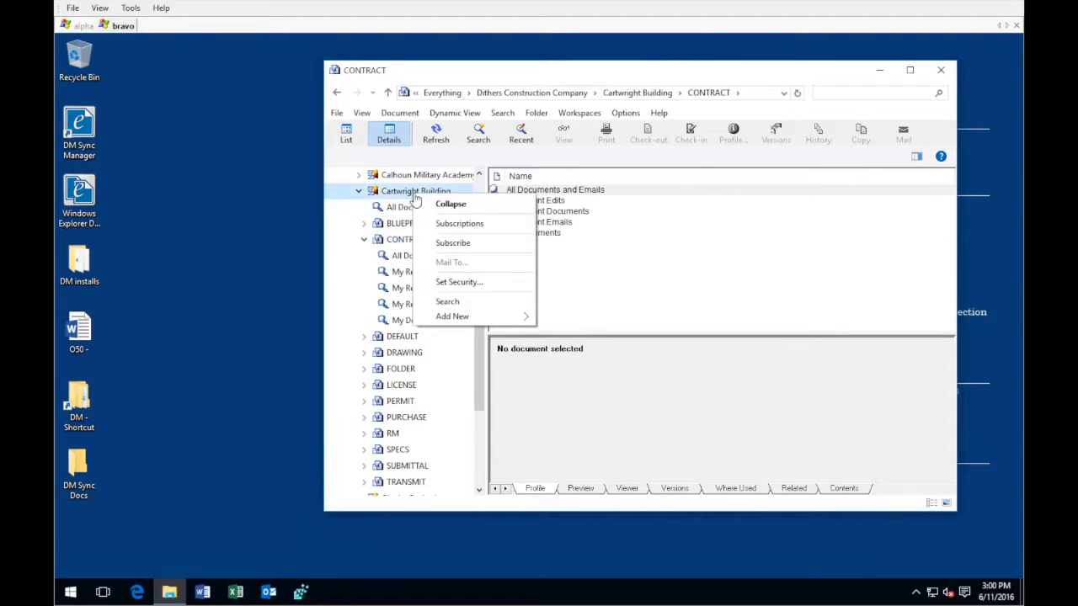
pyautogui.click(448, 244)
pyautogui.click(602, 356)
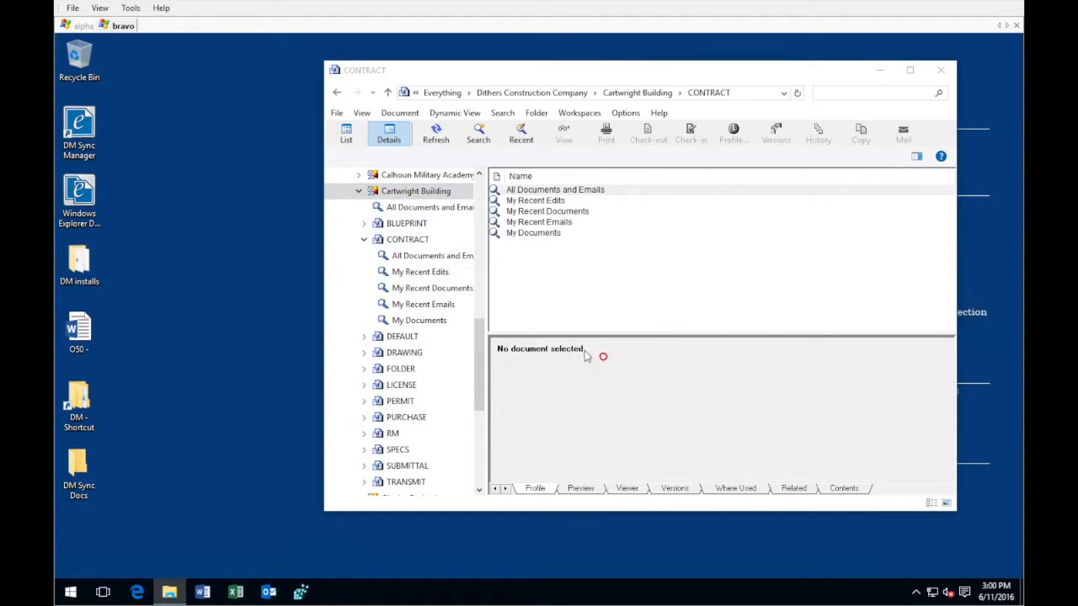
# Return to the Legal View node and collapse its Everything branch
pyautogui.scroll(2, 461, 286)
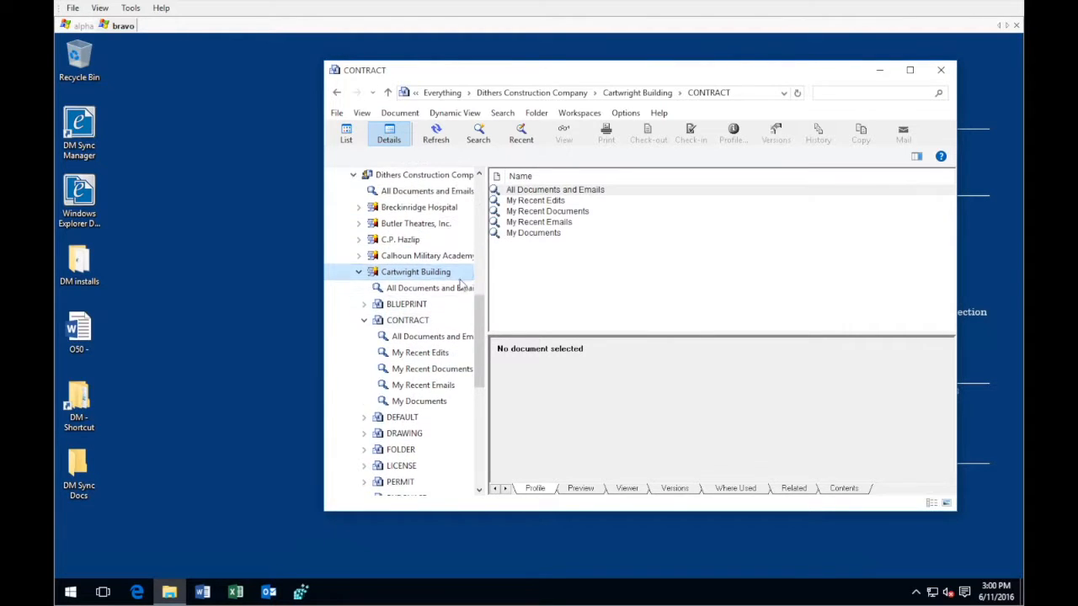
pyautogui.scroll(3, 461, 286)
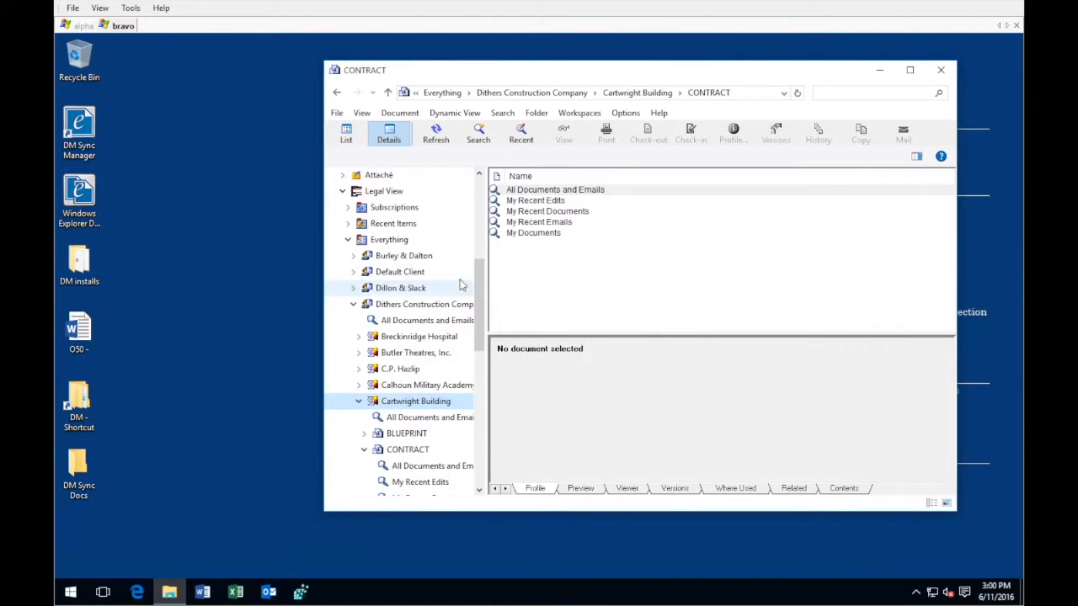
pyautogui.scroll(1, 461, 286)
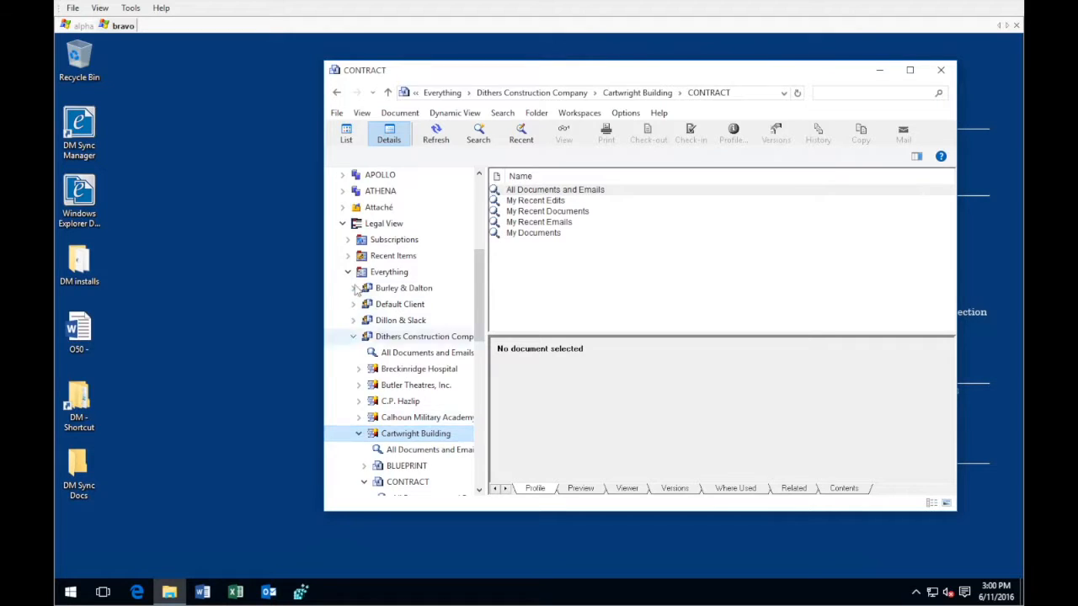
pyautogui.click(372, 228)
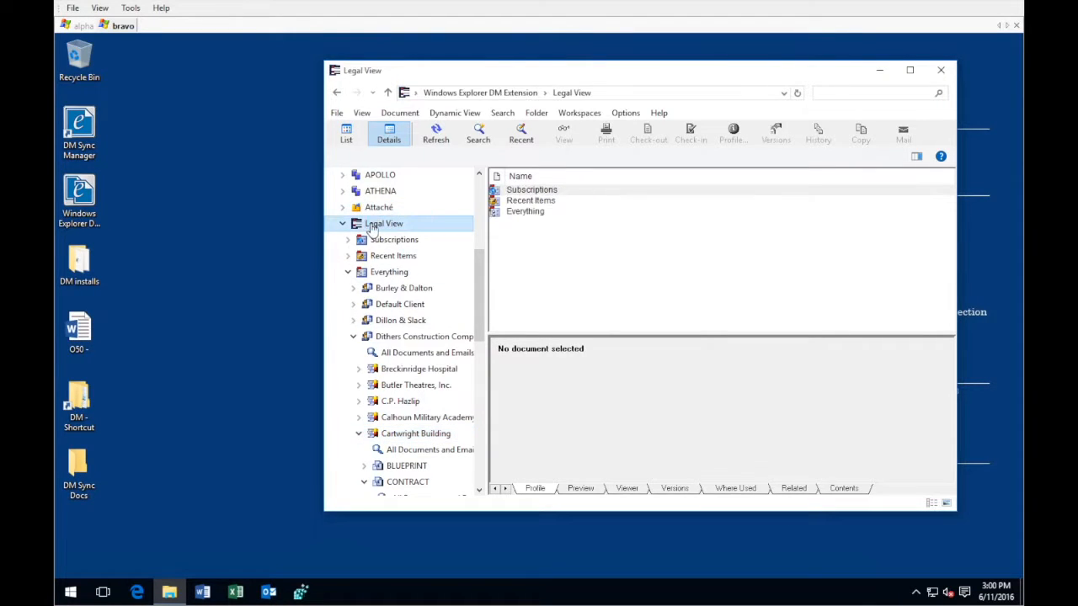
pyautogui.click(346, 273)
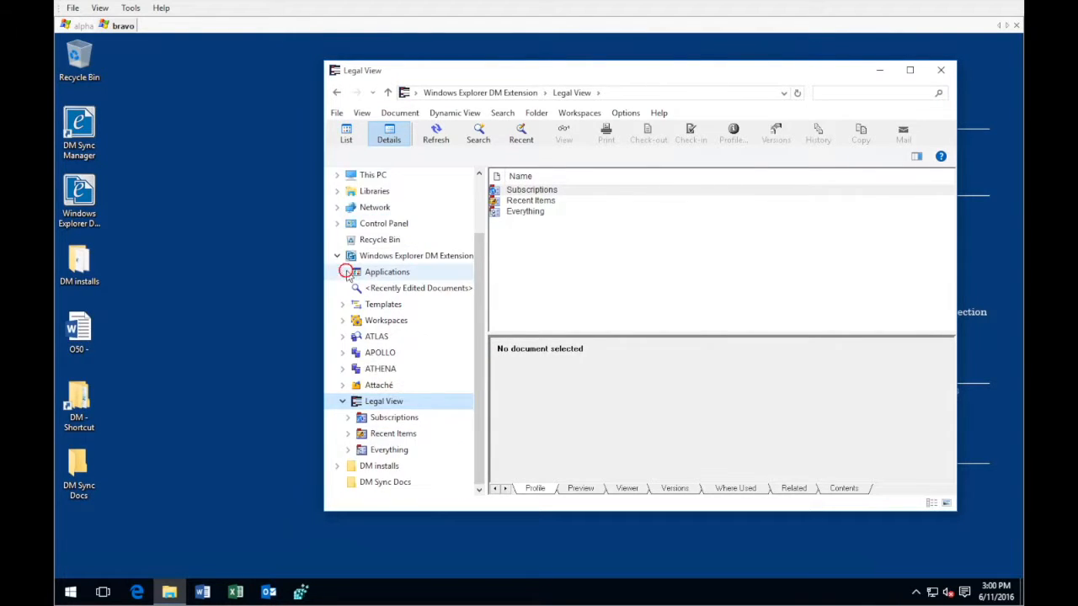
# View all documents and emails of the Cartwright Building matter under Dithers Construction Company in Subscriptions
pyautogui.click(348, 418)
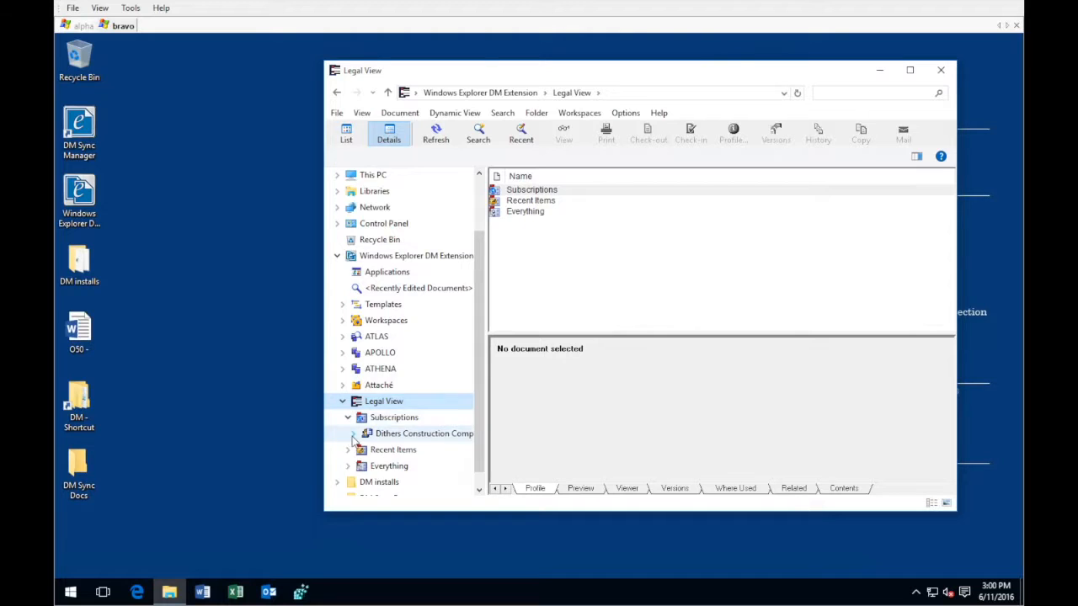
pyautogui.click(353, 434)
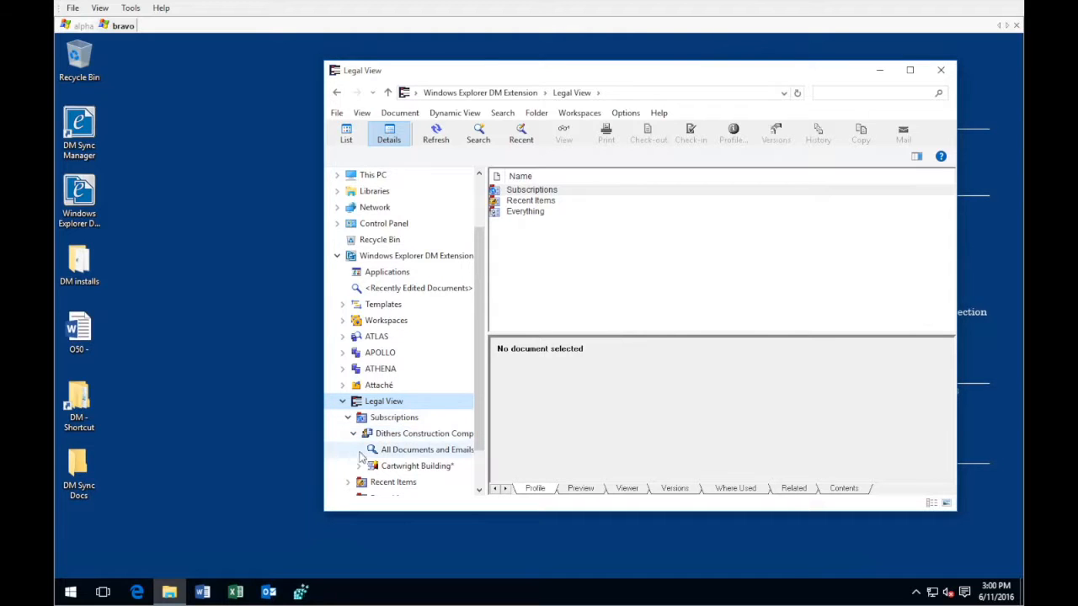
pyautogui.click(359, 465)
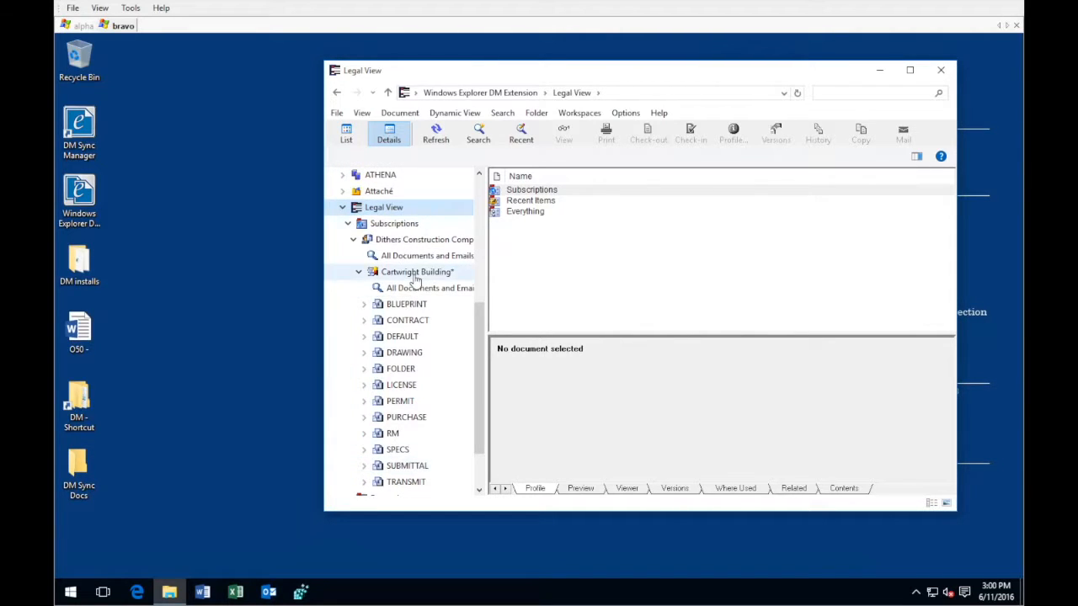
pyautogui.click(413, 274)
pyautogui.click(413, 287)
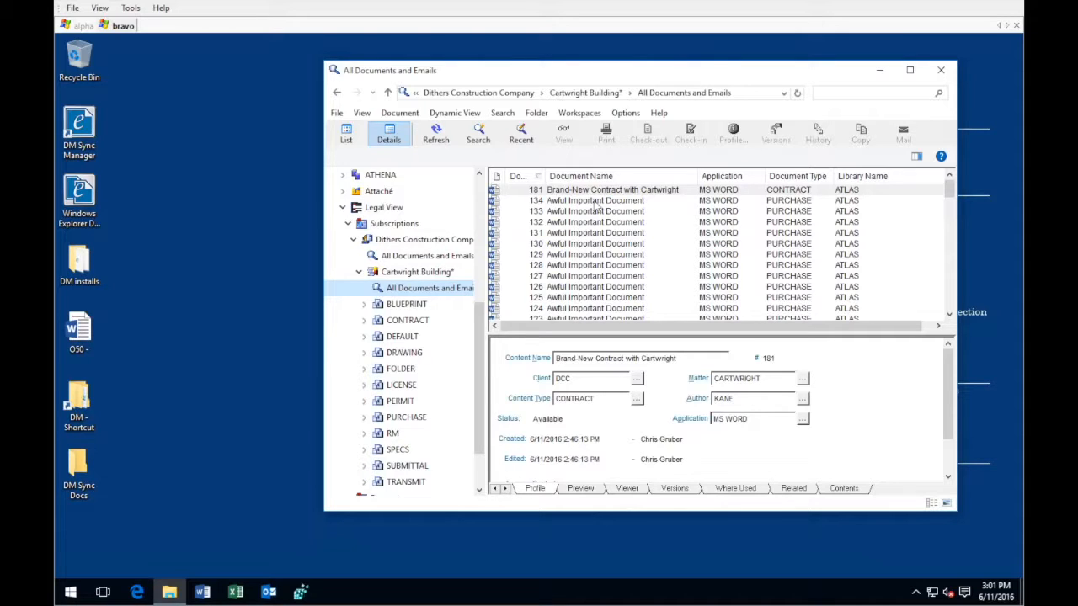
# Collapse the Subscriptions hierarchy and Legal View, and return to the Windows Explorer DM Extension root
pyautogui.click(360, 276)
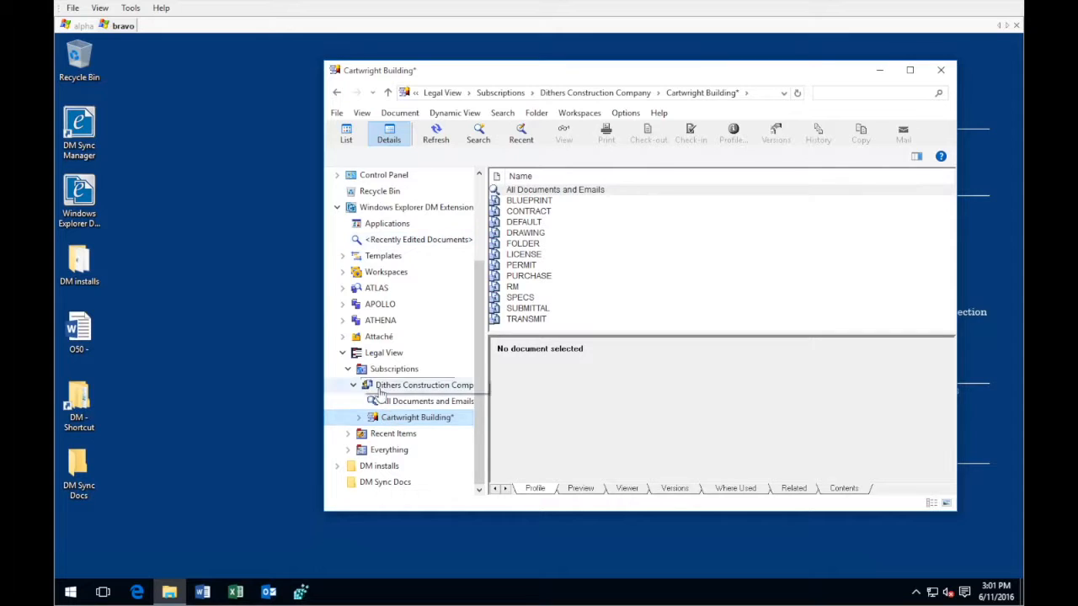
pyautogui.click(362, 386)
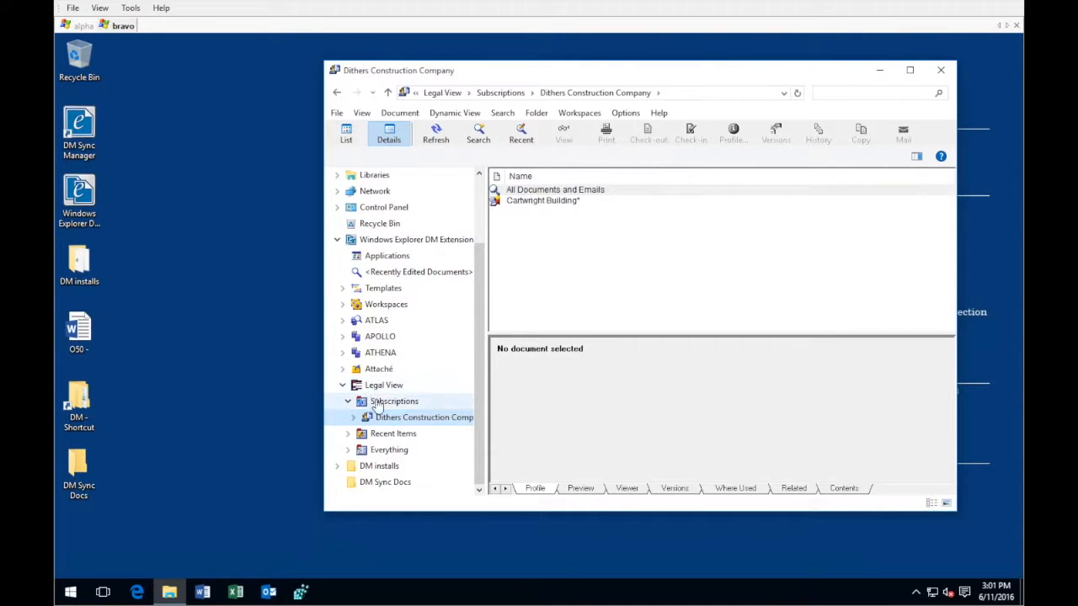
pyautogui.click(354, 403)
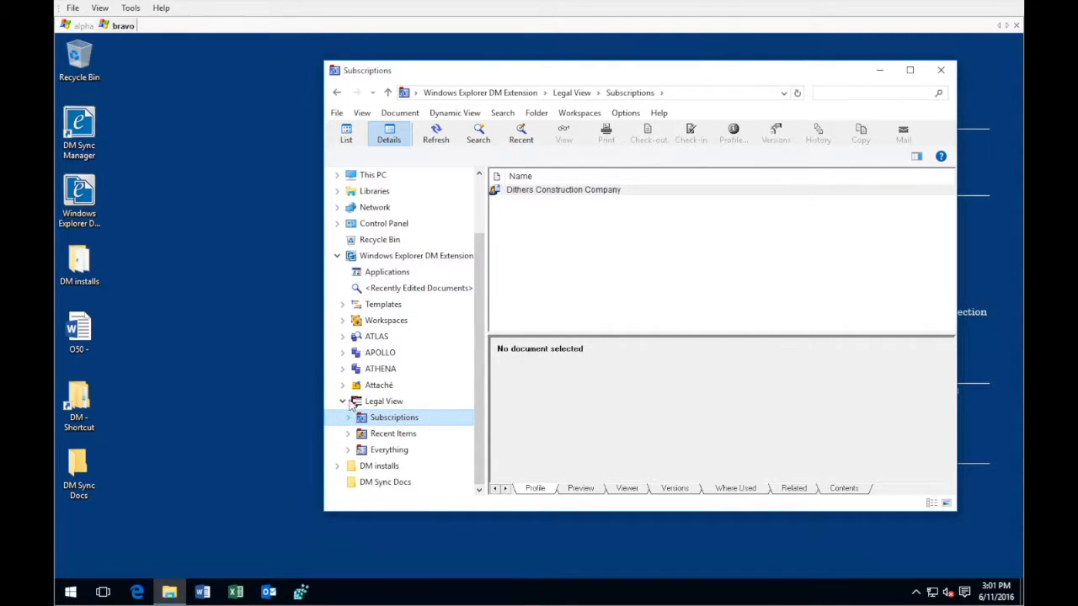
pyautogui.click(357, 403)
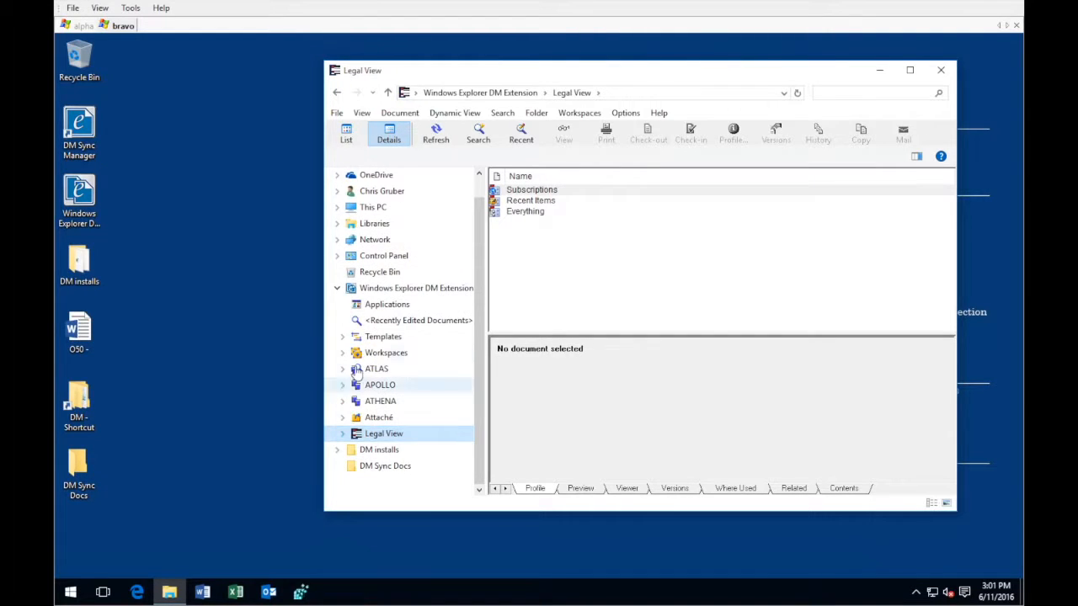
pyautogui.click(383, 290)
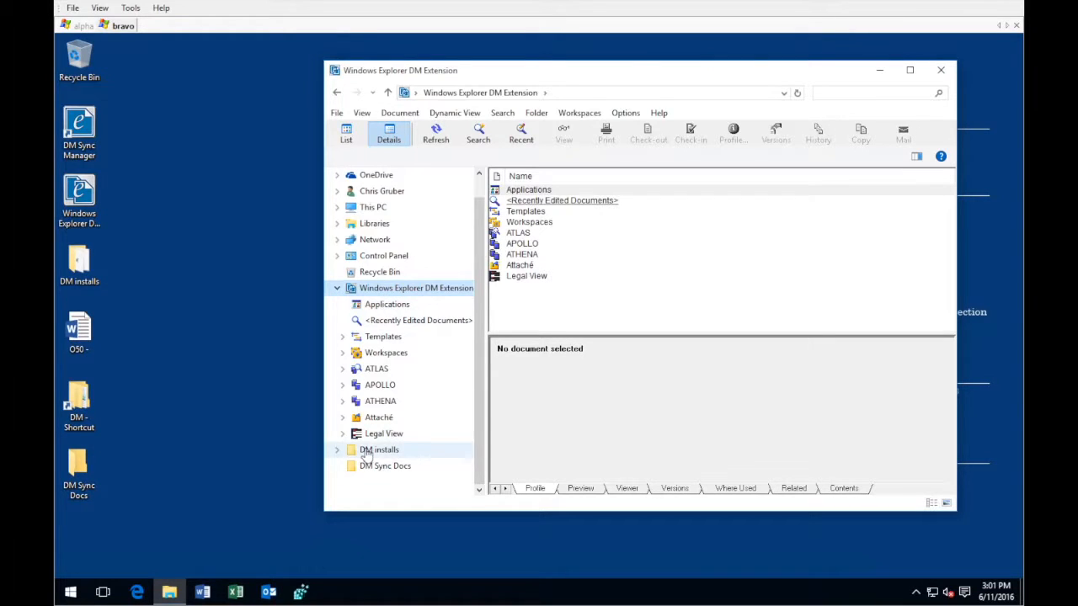
# Examine the Everything branch of Legal View, collapsing Cartwright Building's CONTRACT node and expanding further matters of Dithers Construction Company
pyautogui.click(342, 434)
pyautogui.scroll(-1, 345, 450)
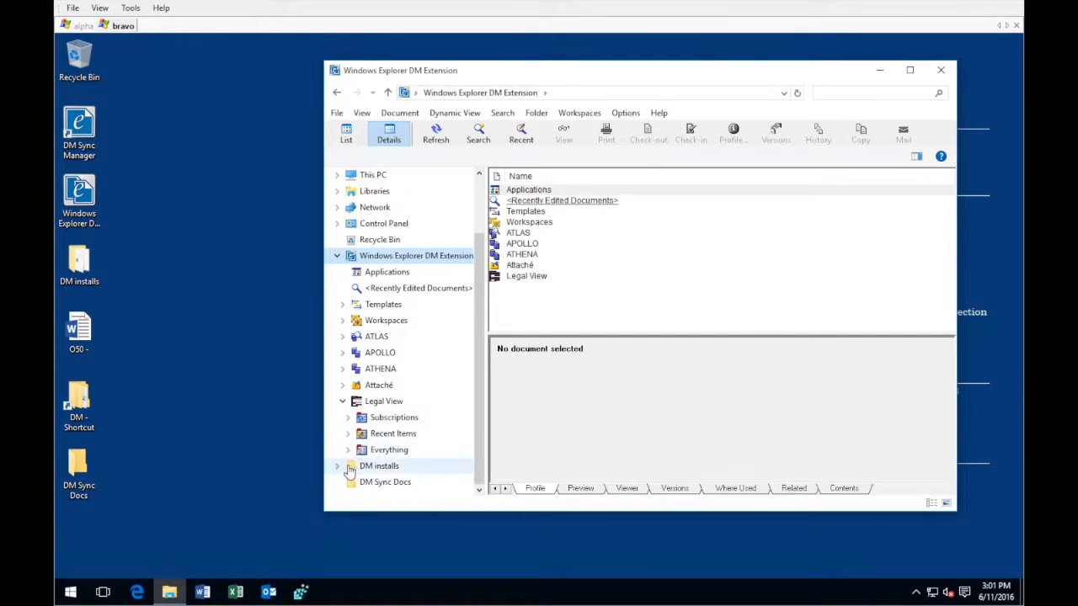
pyautogui.click(349, 455)
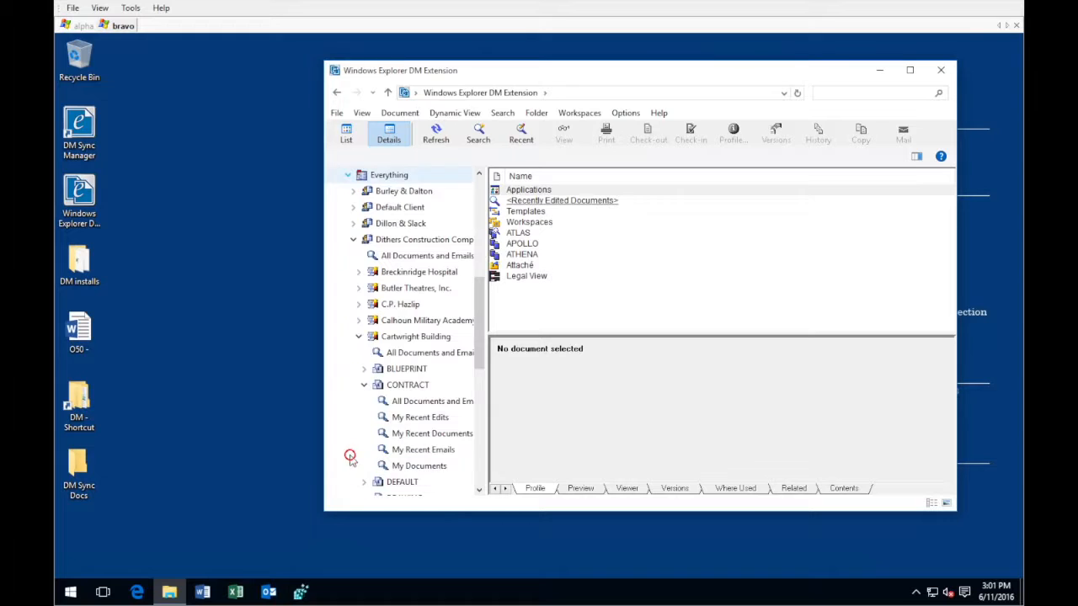
pyautogui.click(364, 385)
pyautogui.scroll(-1, 370, 425)
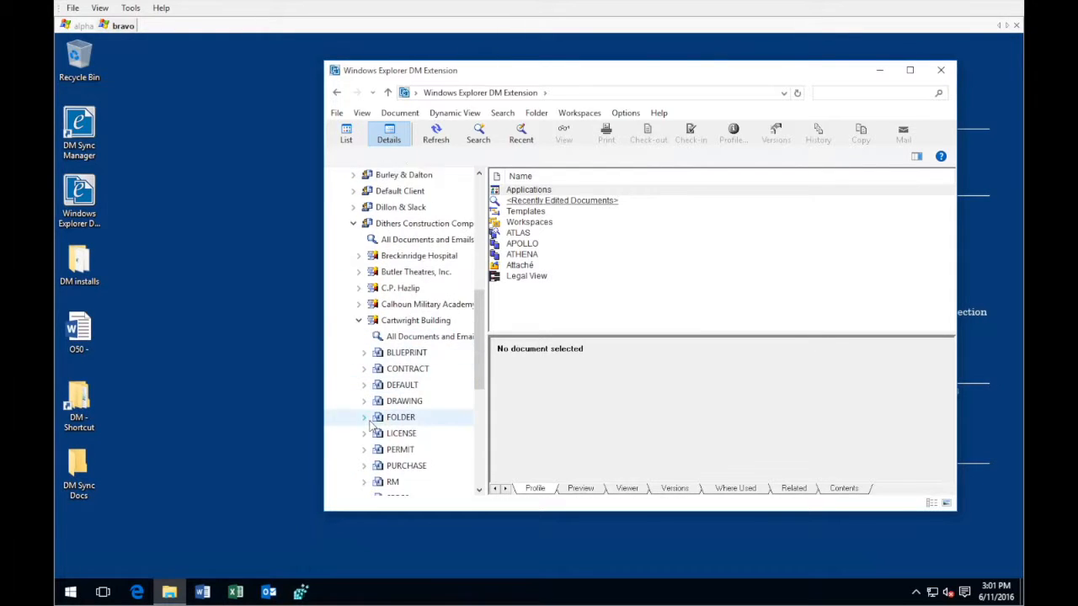
pyautogui.scroll(-5, 372, 427)
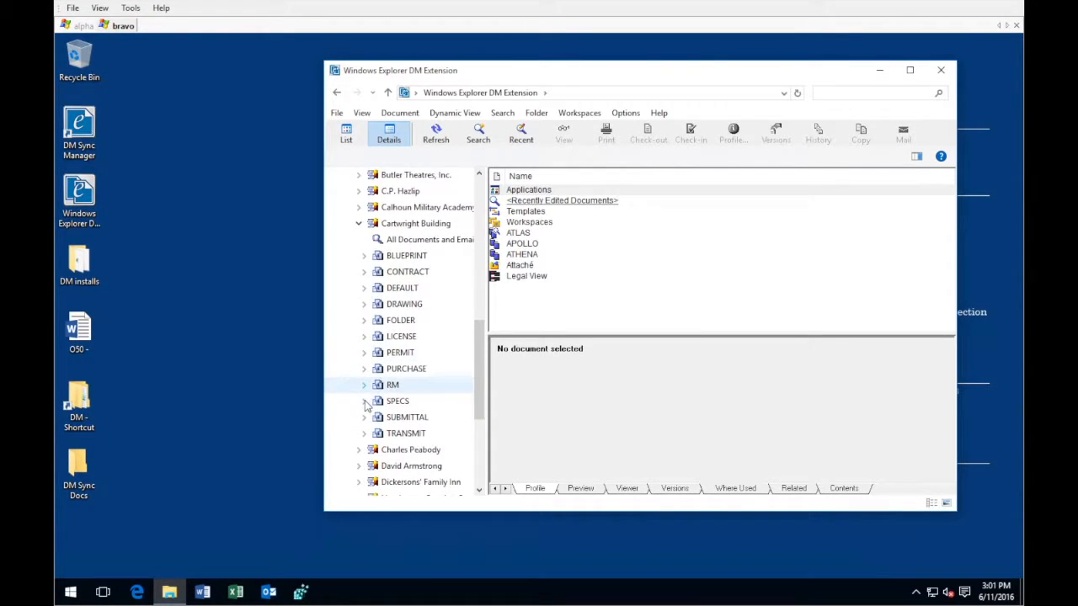
pyautogui.scroll(-1, 366, 425)
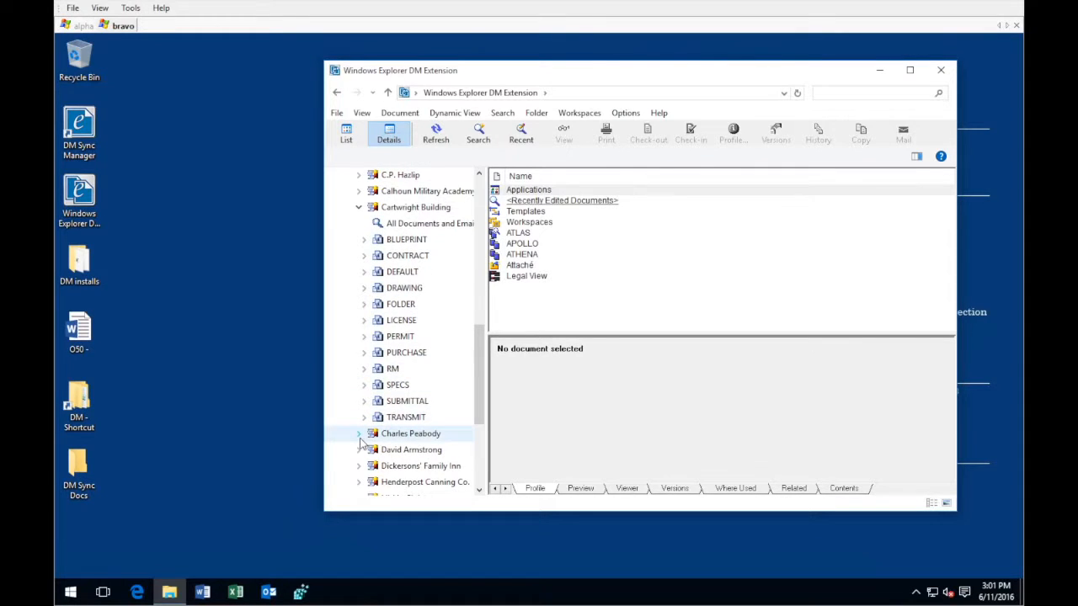
pyautogui.click(359, 433)
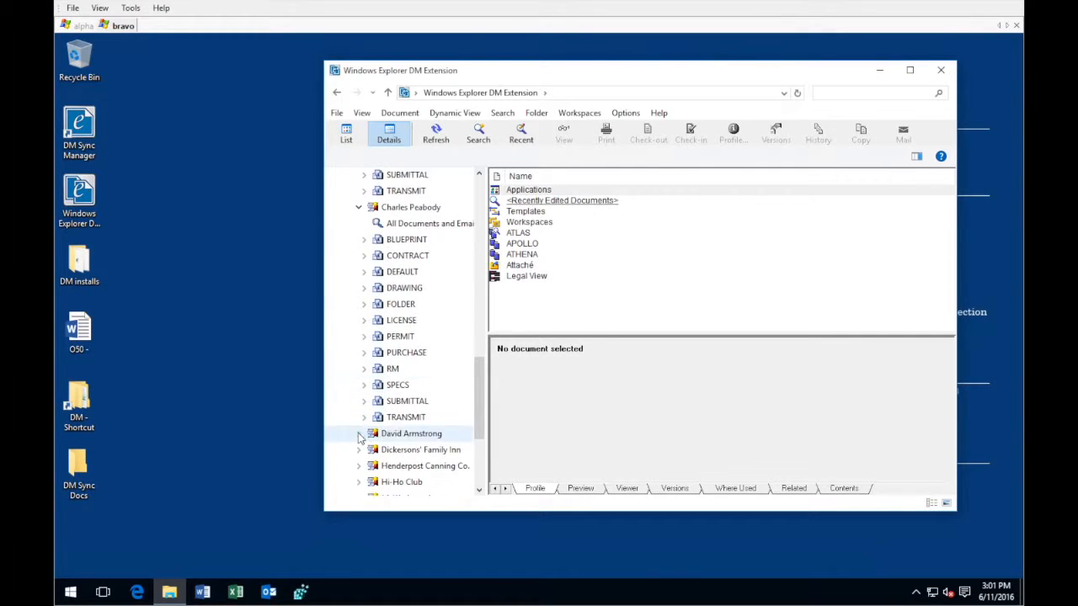
pyautogui.scroll(-1, 359, 438)
pyautogui.click(359, 418)
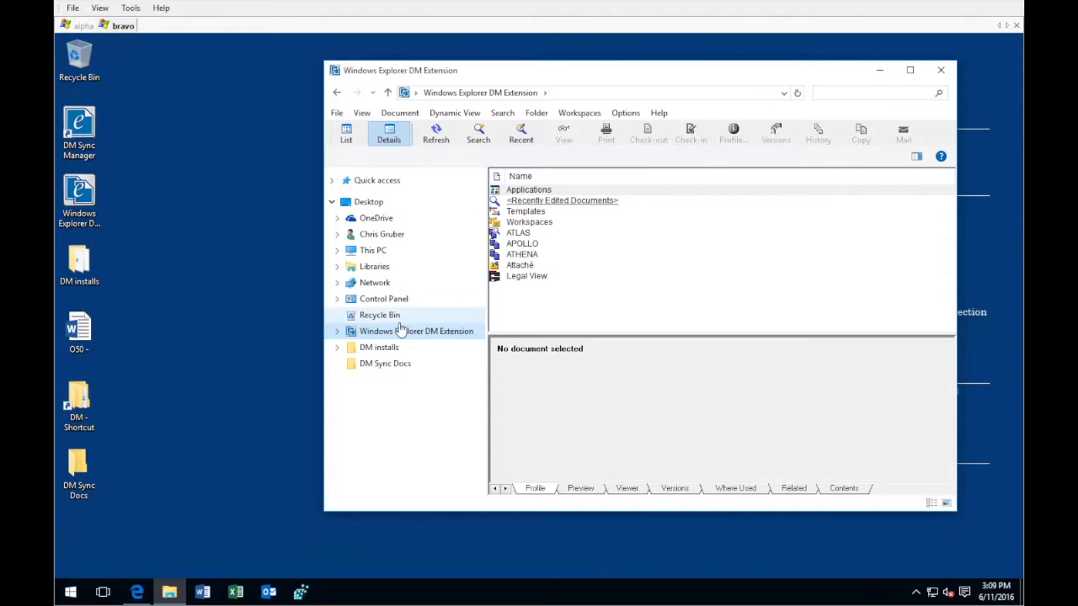
# Expand the DM Extension down to Legal View's Everything branch and show the matters of the Burley & Dalton client
pyautogui.click(338, 332)
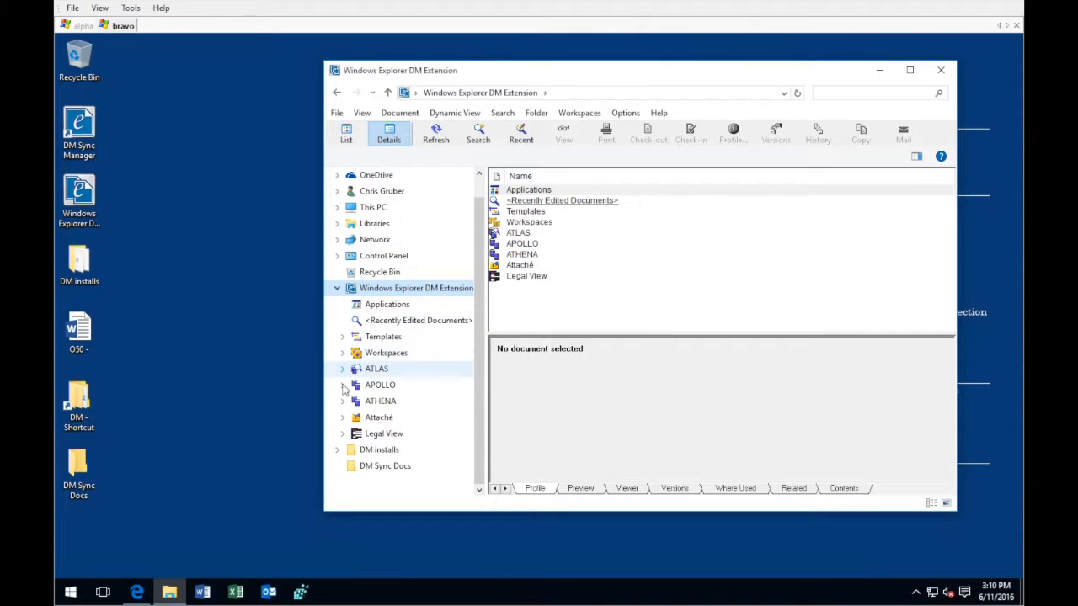
pyautogui.click(341, 435)
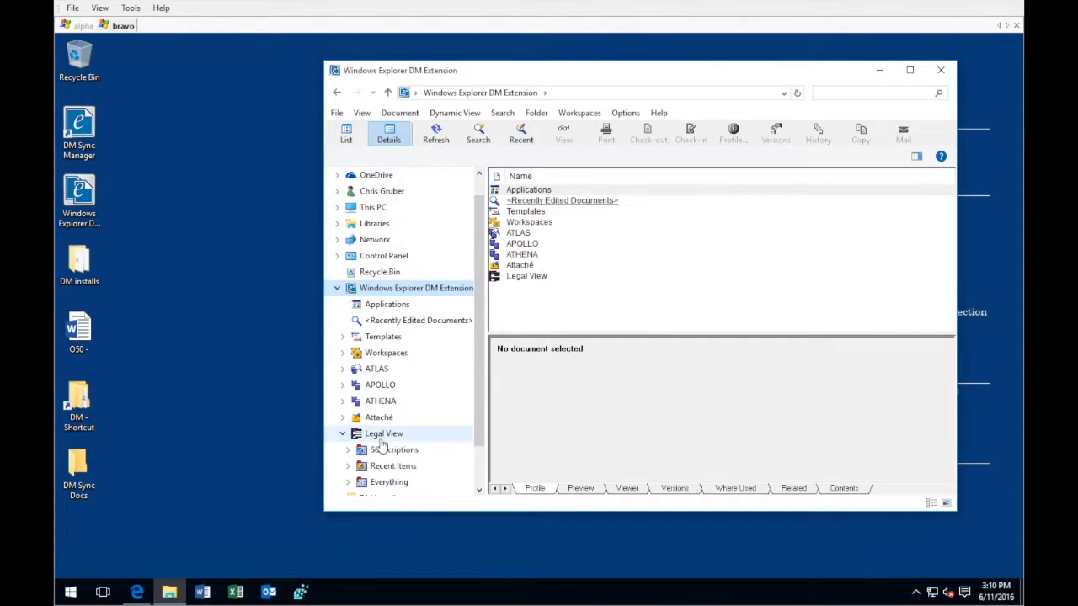
pyautogui.click(378, 435)
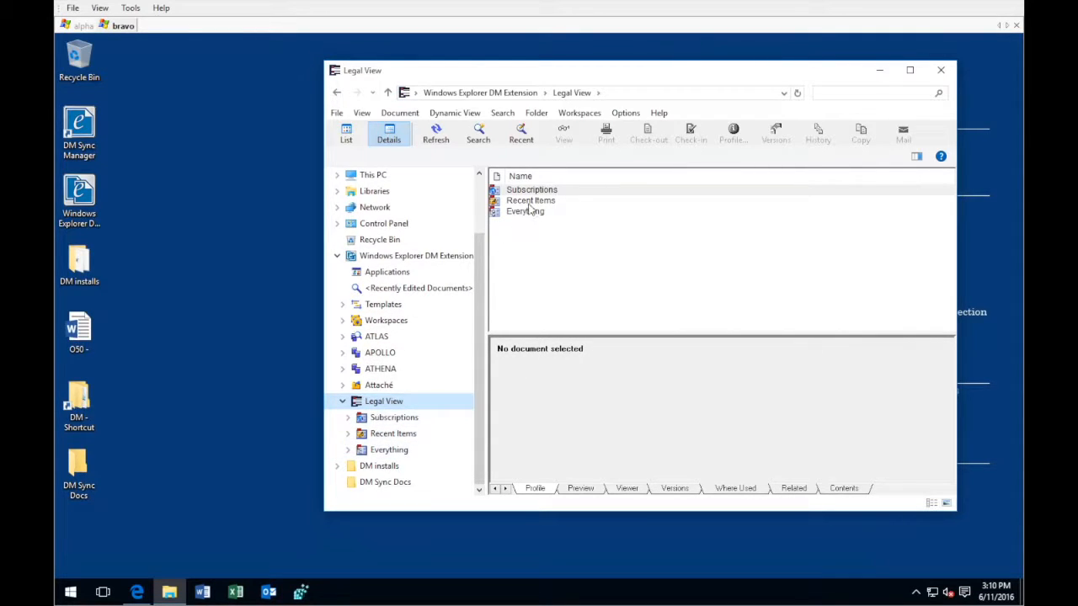
pyautogui.click(375, 451)
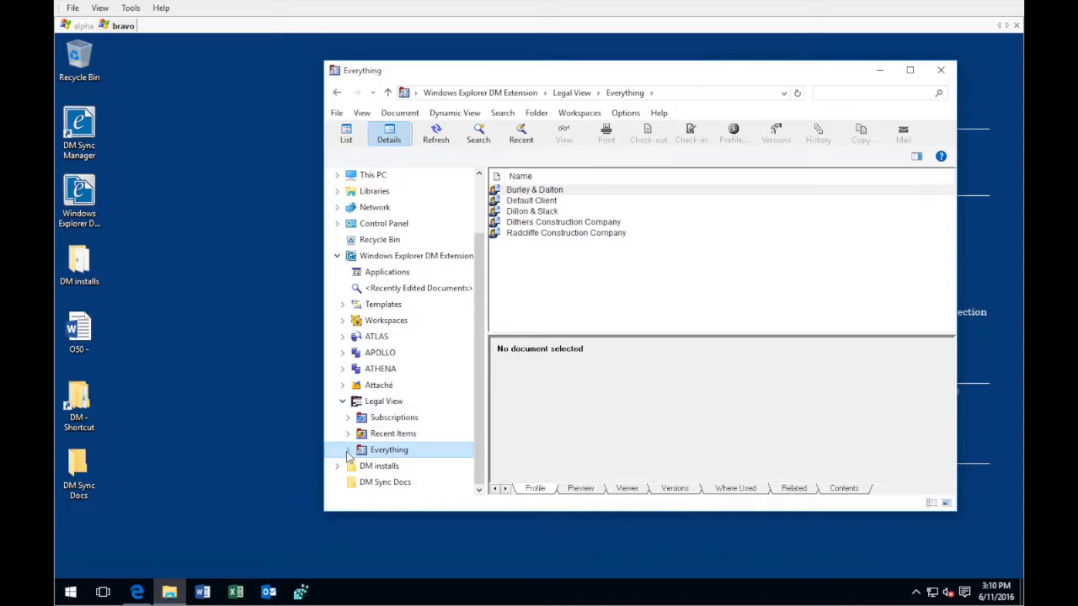
pyautogui.click(349, 451)
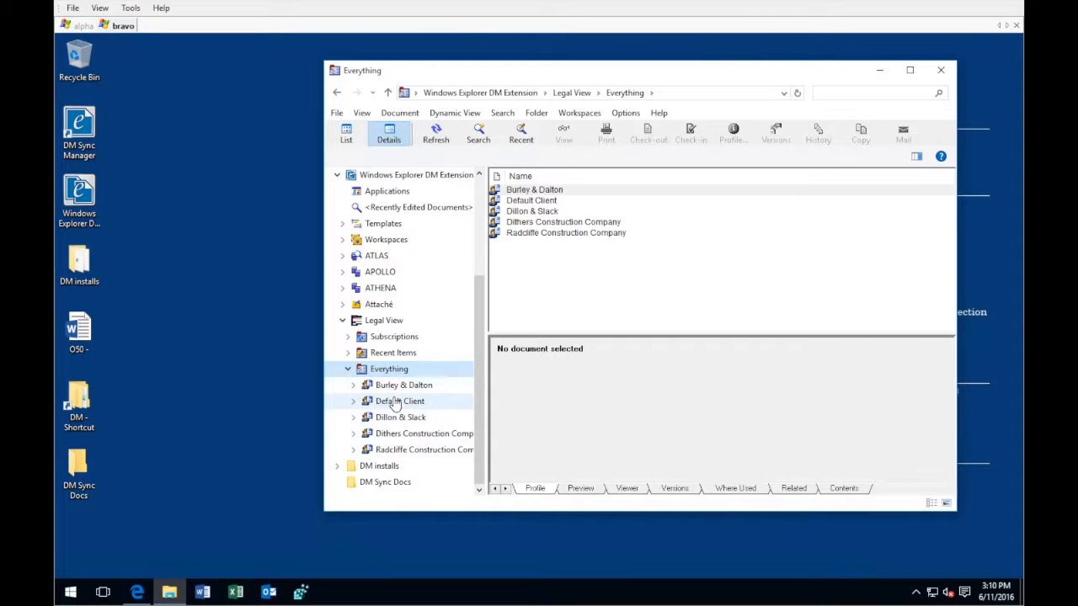
pyautogui.click(353, 386)
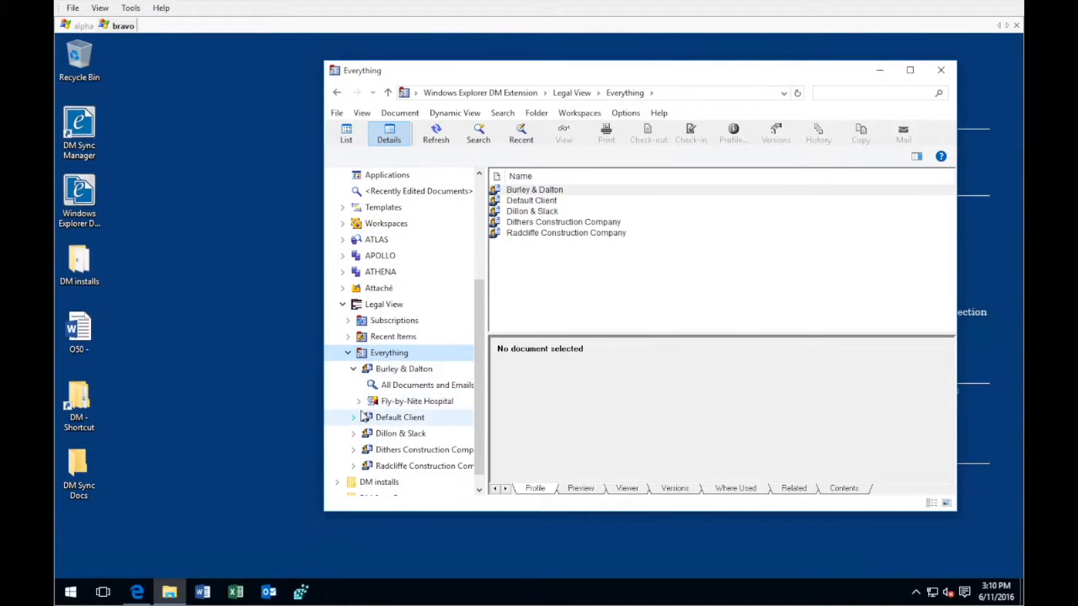
# Expand the Default Client, Dillon & Slack and Dithers Construction Company clients under Everything, and list the matters of Dithers Construction Company
pyautogui.click(354, 419)
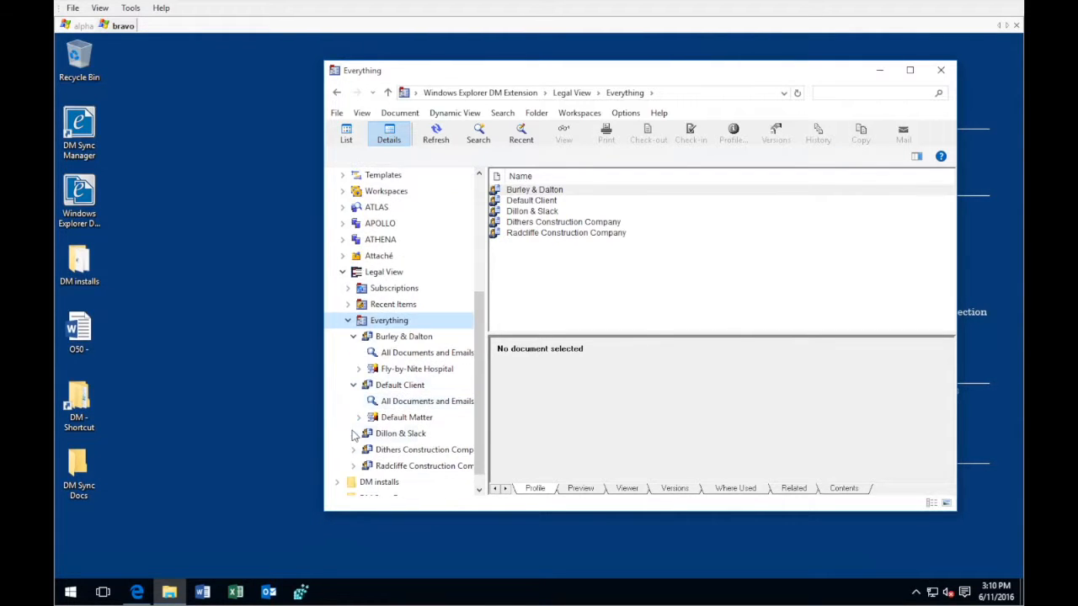
pyautogui.click(354, 435)
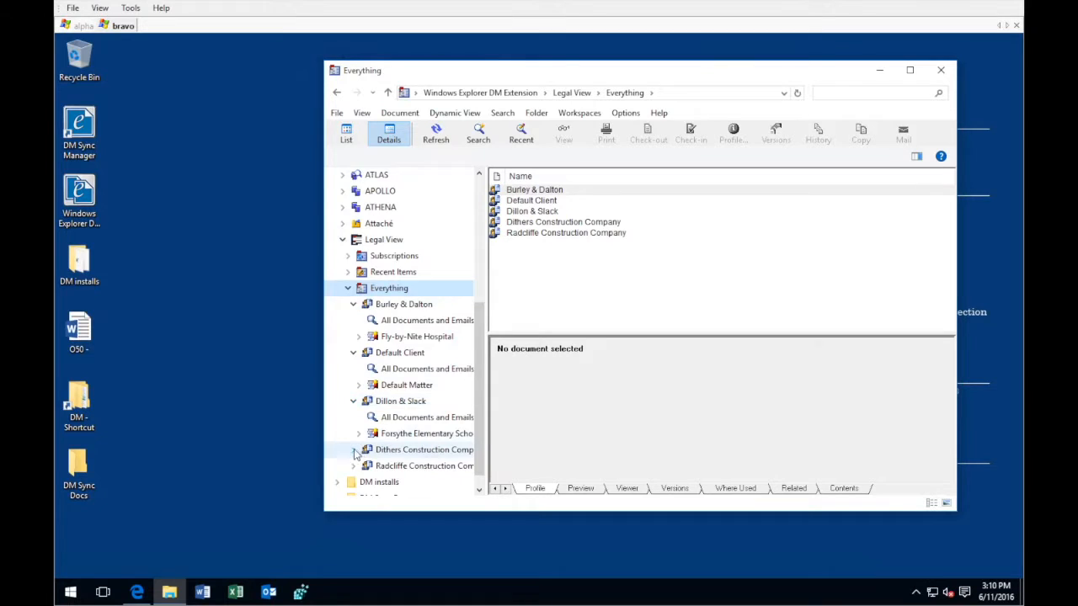
pyautogui.click(354, 449)
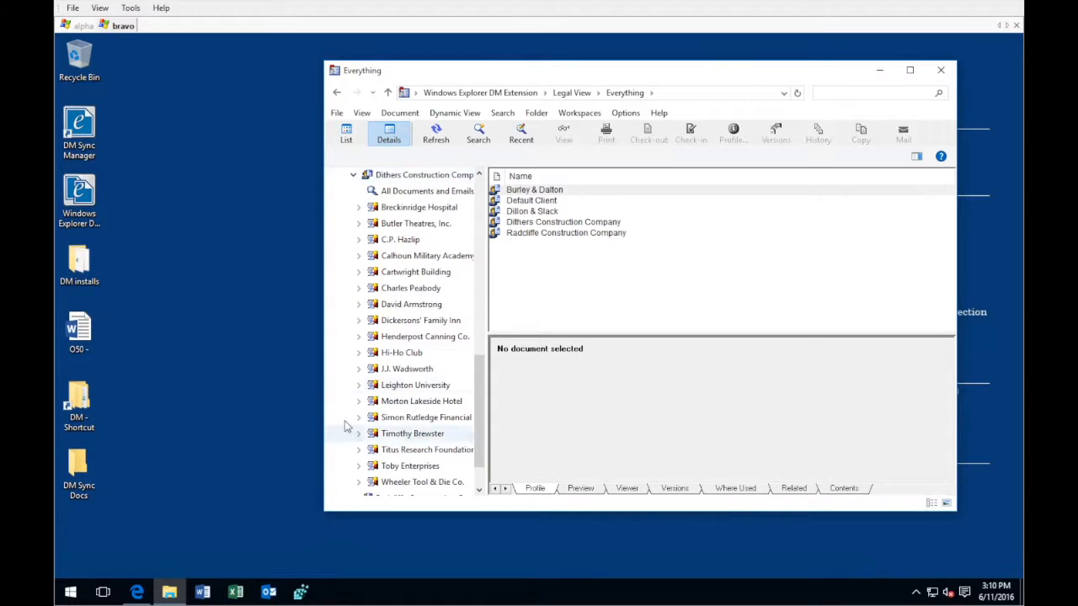
pyautogui.click(414, 179)
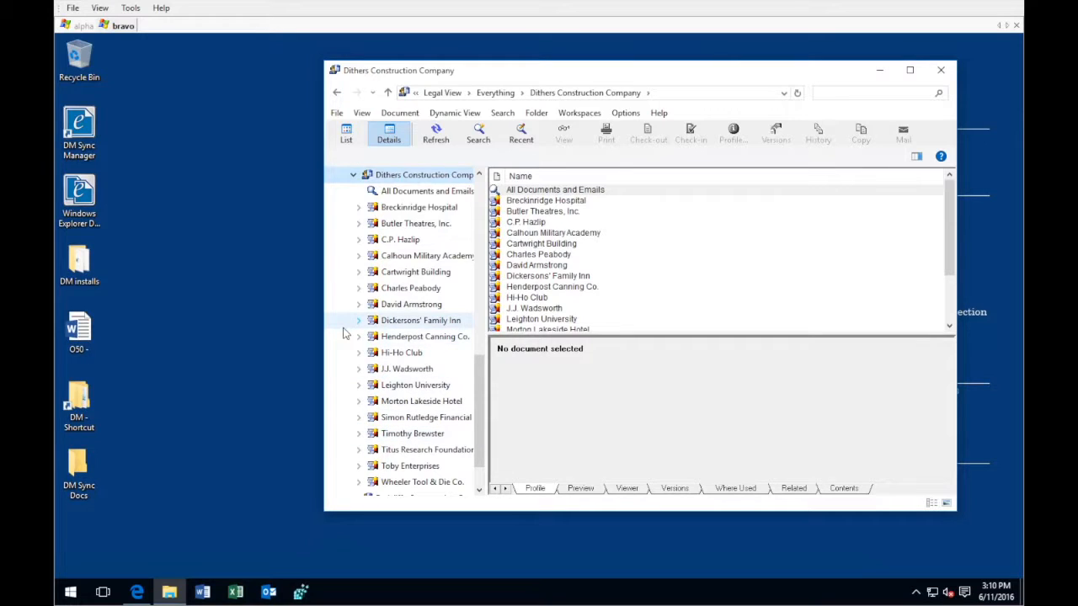
# Expand the matter listed after Butler Theatres, Inc. to show its document types, and open its BLUEPRINT and CONTRACT types
pyautogui.click(359, 242)
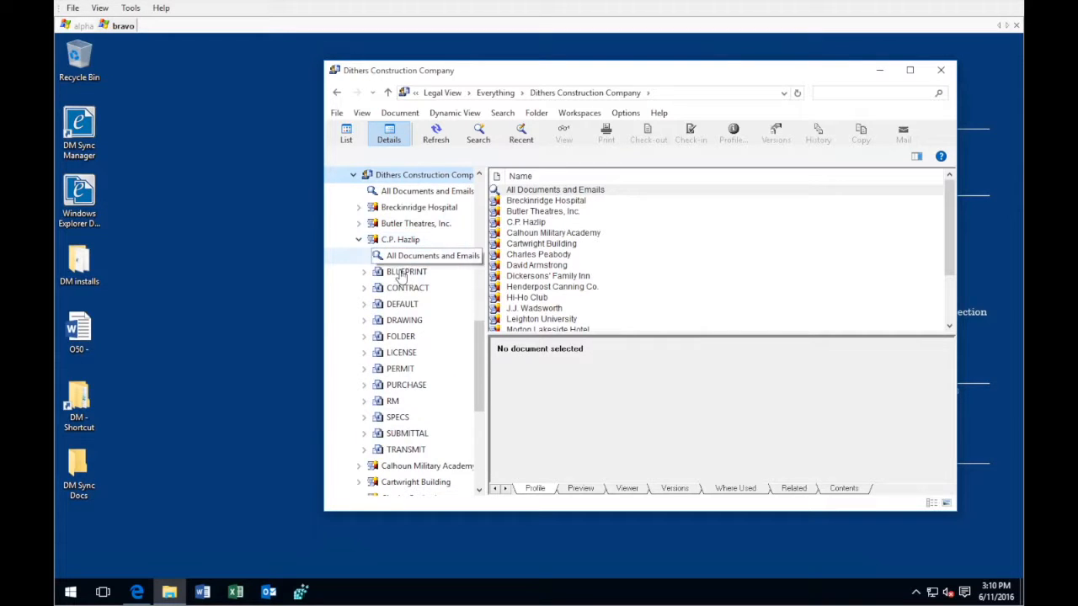
pyautogui.click(408, 241)
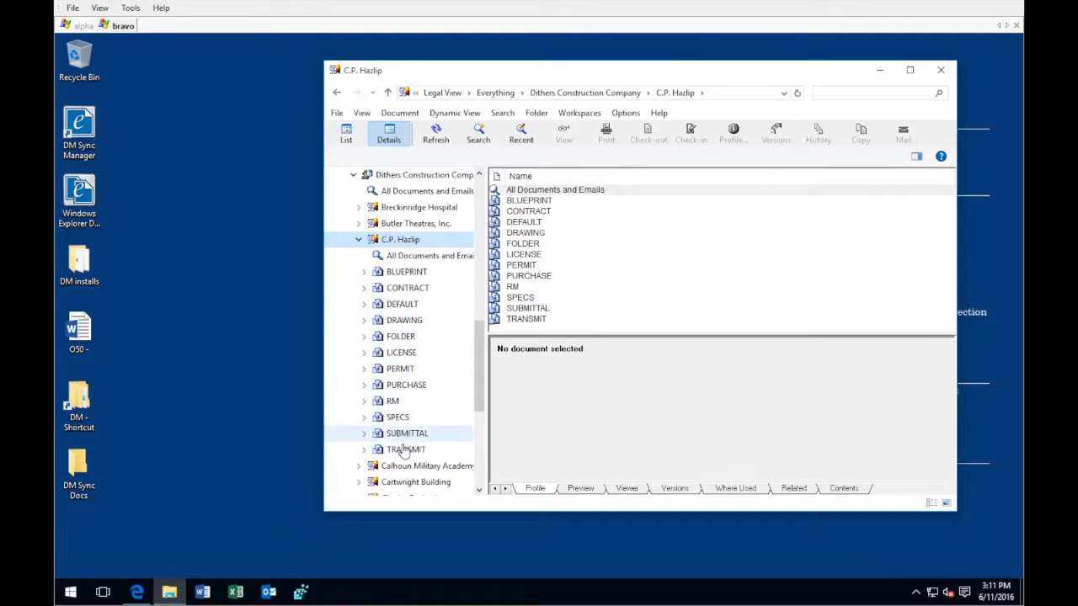
pyautogui.click(396, 274)
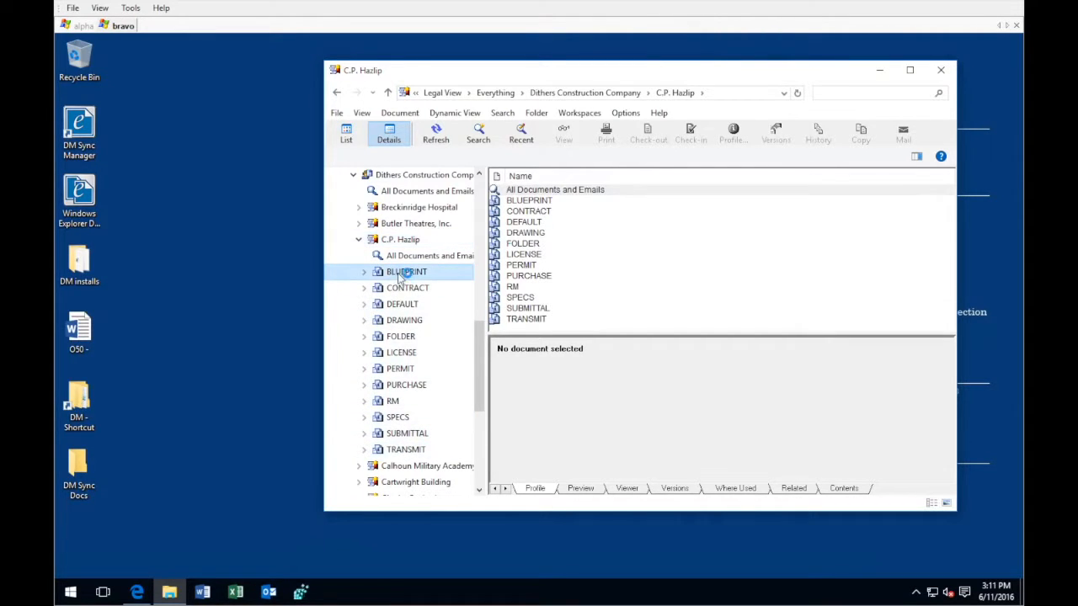
pyautogui.click(405, 290)
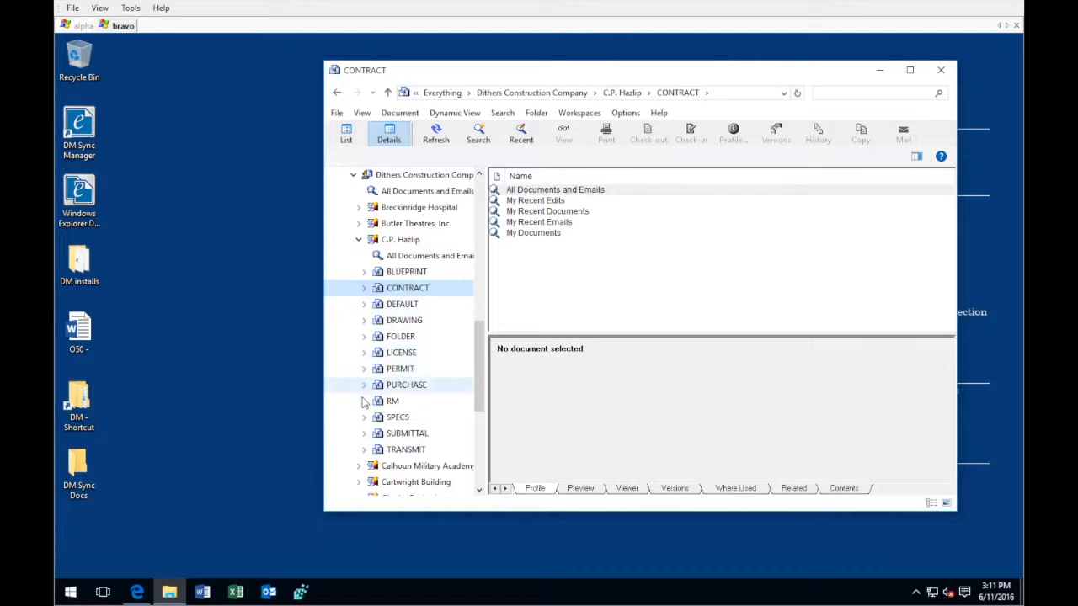
# View all documents and emails of the BLUEPRINT document type, and those of the whole expanded matter
pyautogui.click(363, 271)
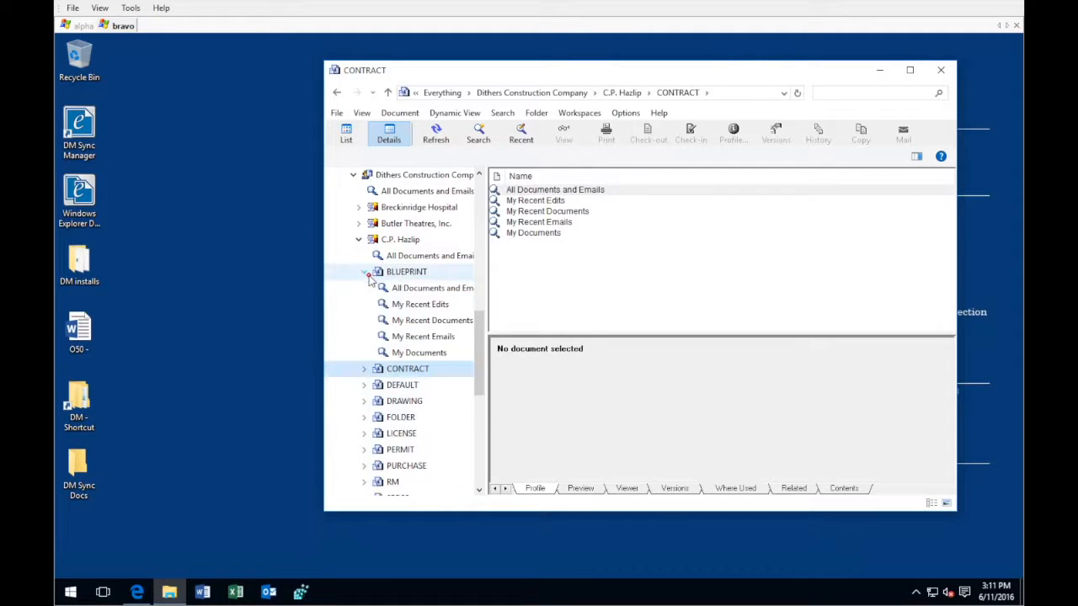
pyautogui.click(409, 288)
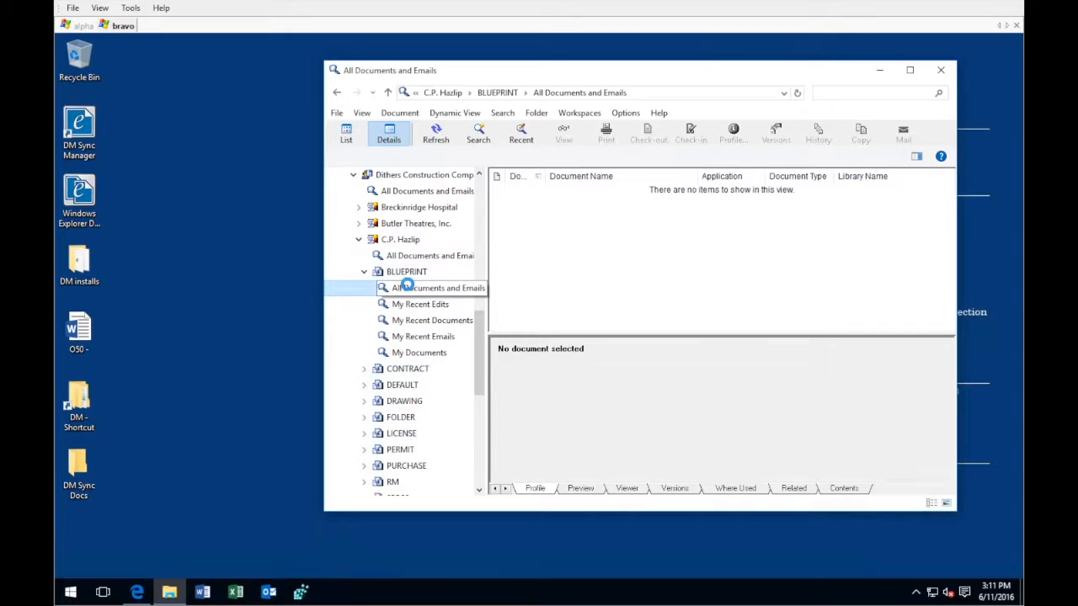
pyautogui.click(363, 273)
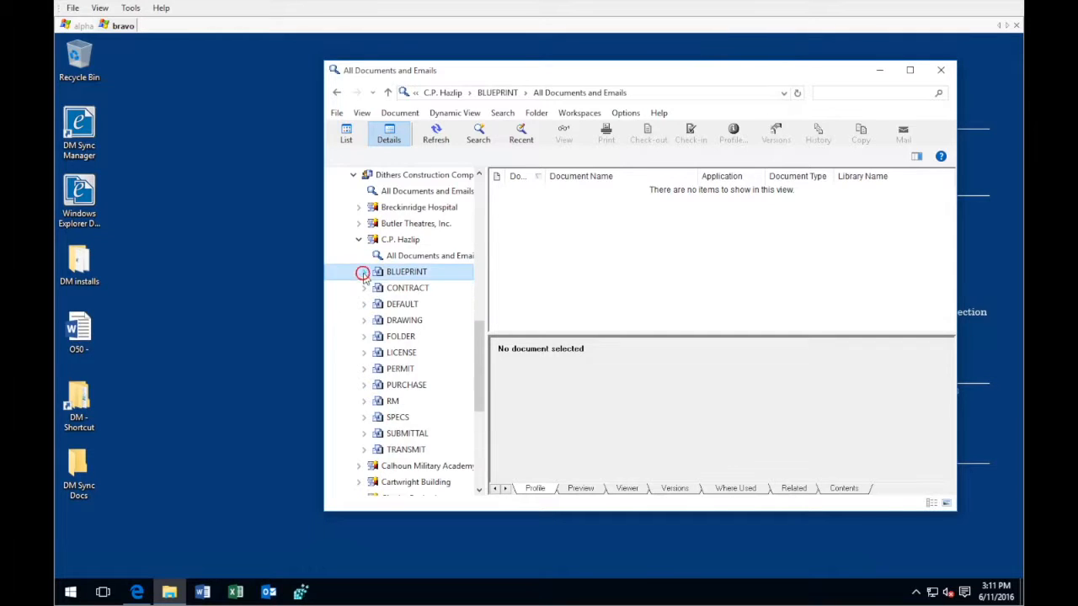
pyautogui.click(412, 258)
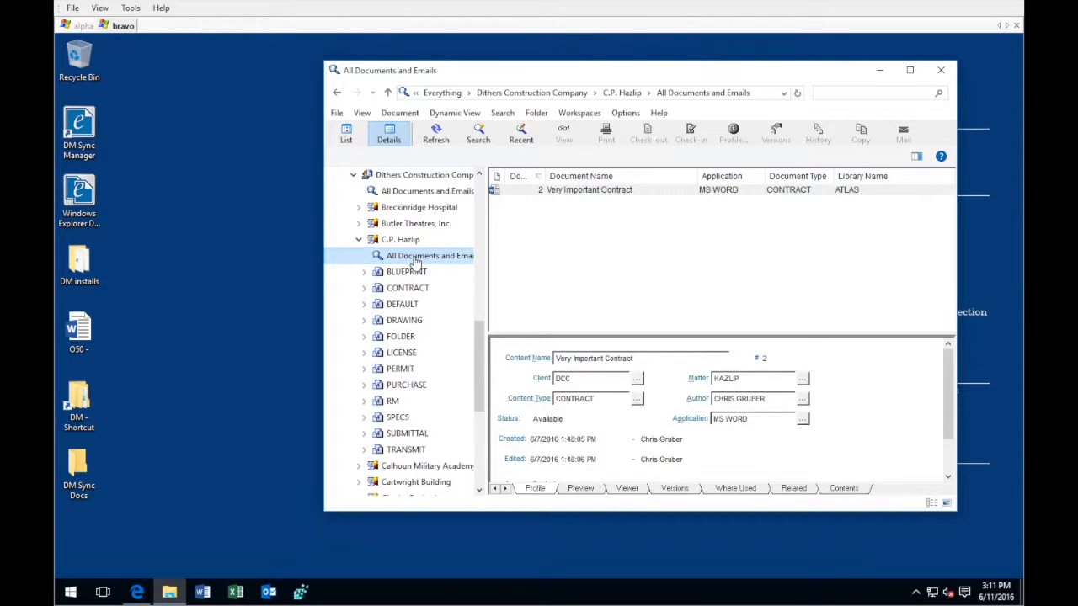
# View My Recent Emails under the BLUEPRINT document type and expand the CONTRACT document type's searches
pyautogui.click(365, 271)
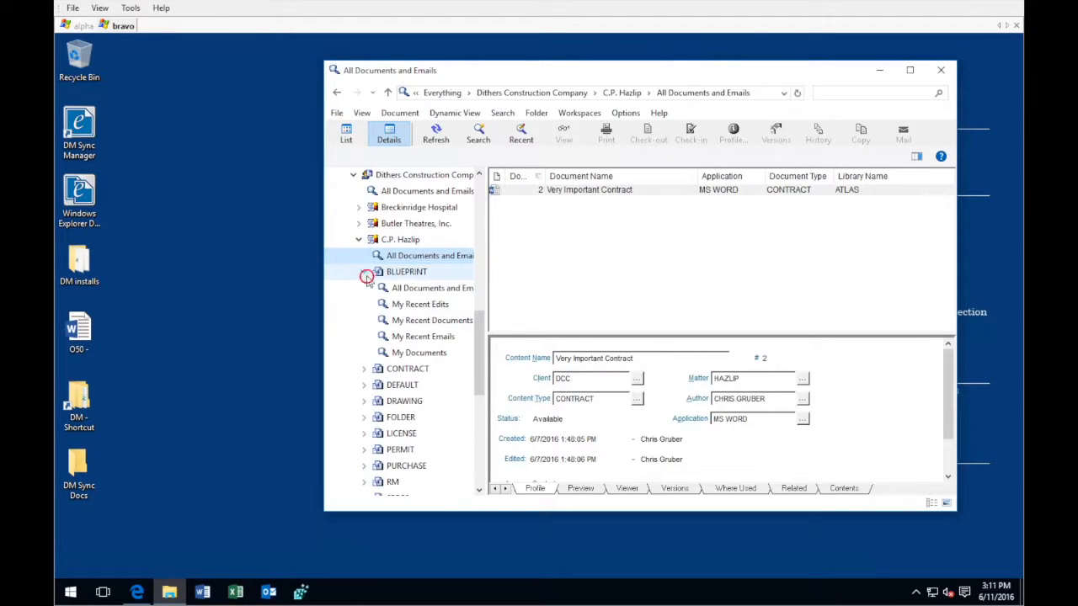
pyautogui.click(413, 338)
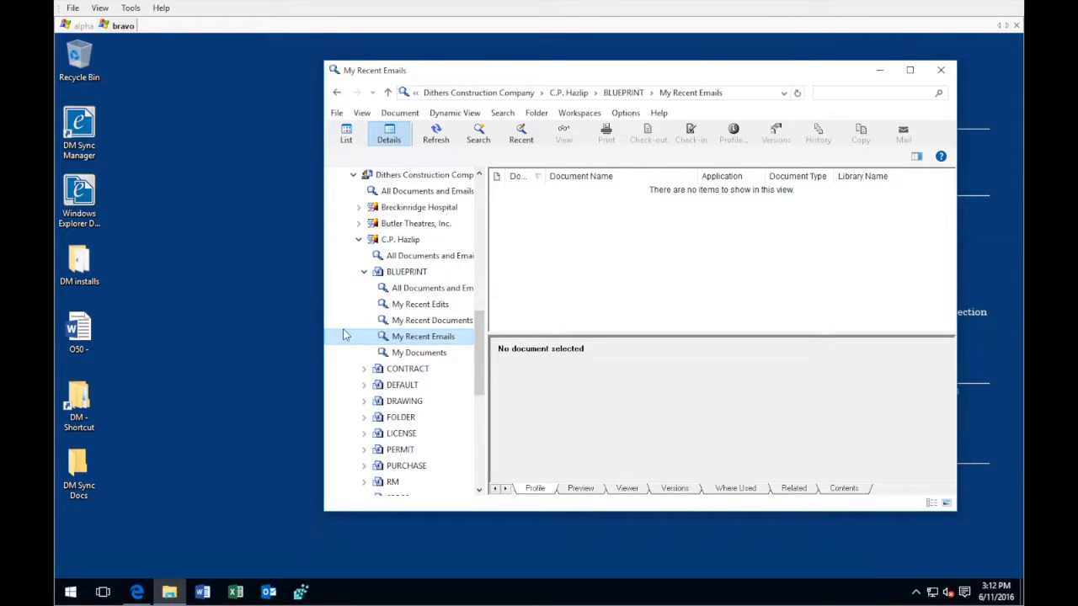
pyautogui.click(364, 371)
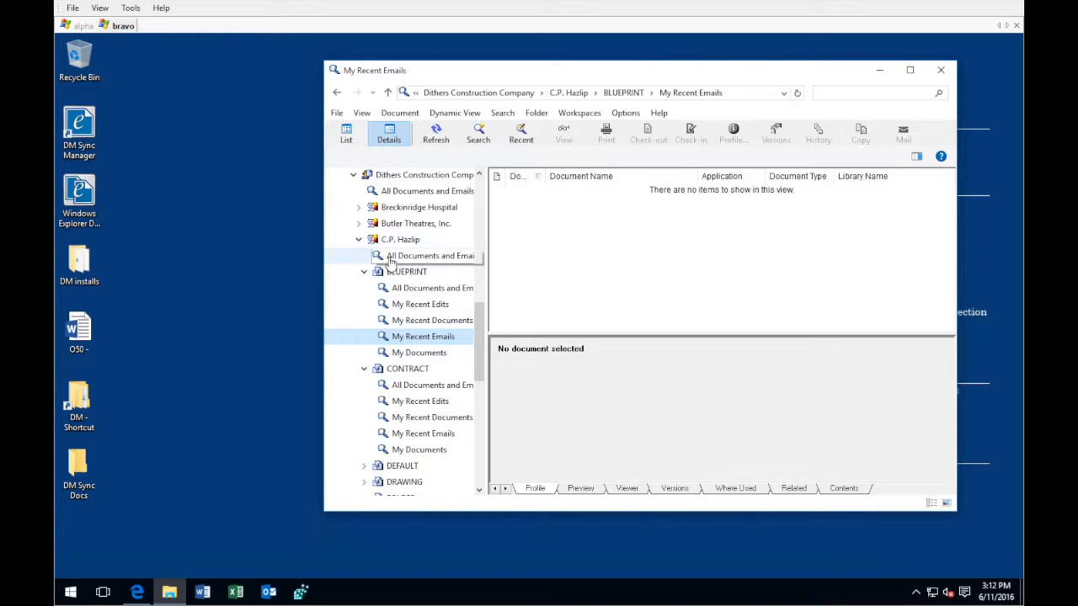
# Review the three hierarchy levels by selecting the Dithers Construction Company client, the Breckinridge Hospital matter and the BLUEPRINT document type
pyautogui.click(389, 177)
pyautogui.click(384, 208)
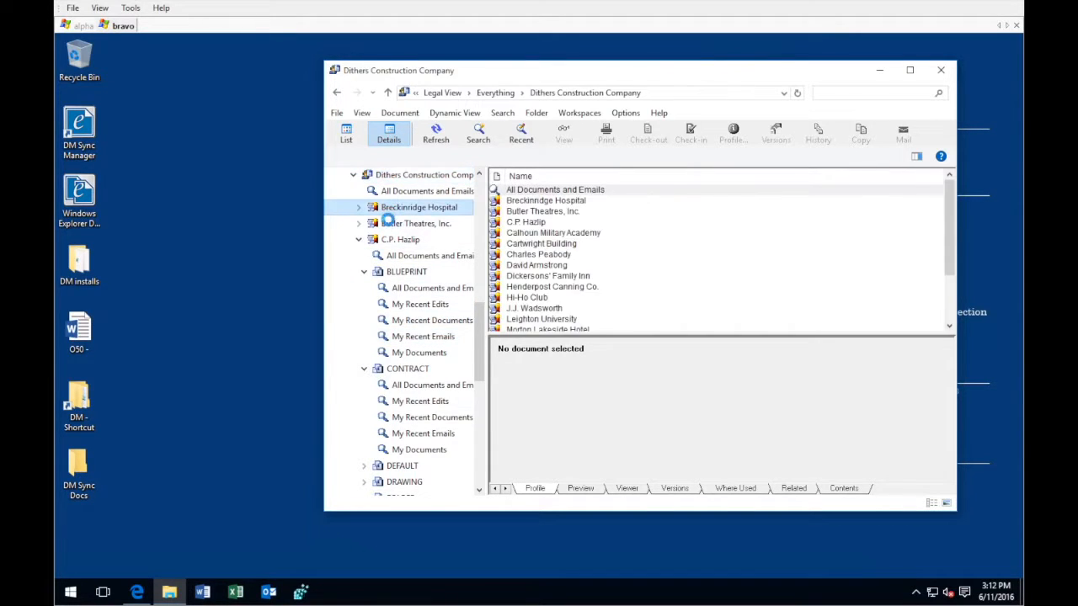
pyautogui.click(404, 272)
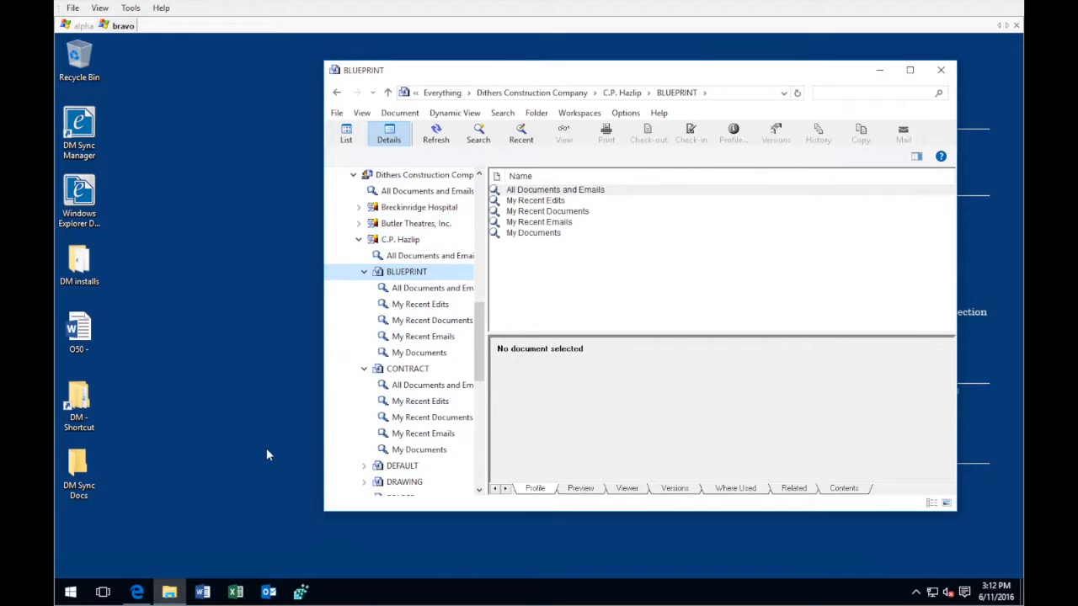
# Switch to the Edge browser and search the OpenText Knowledge Center for 49176945
pyautogui.click(139, 592)
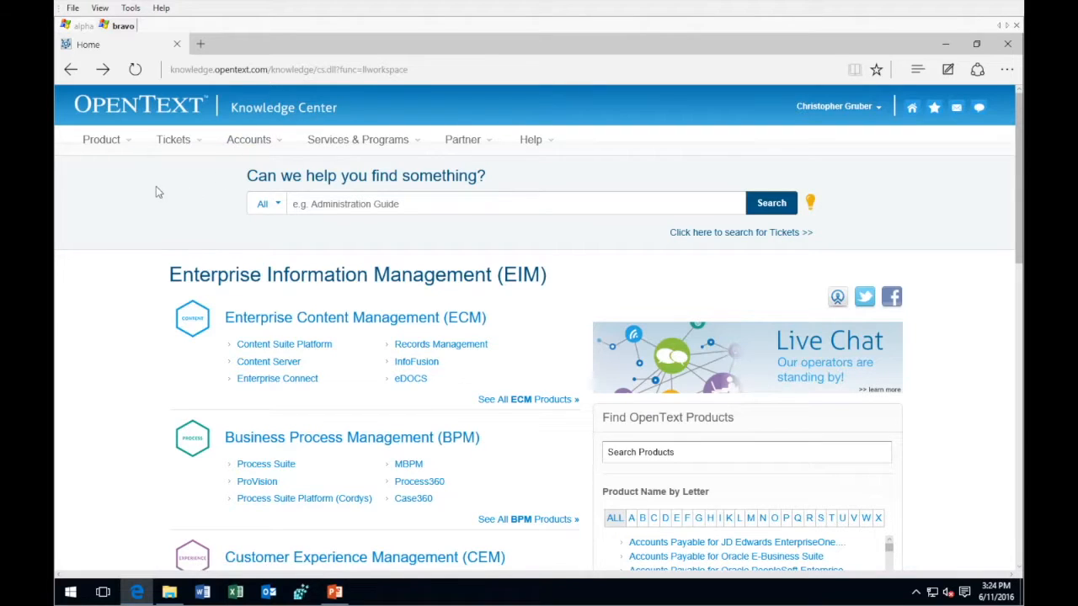
pyautogui.click(131, 148)
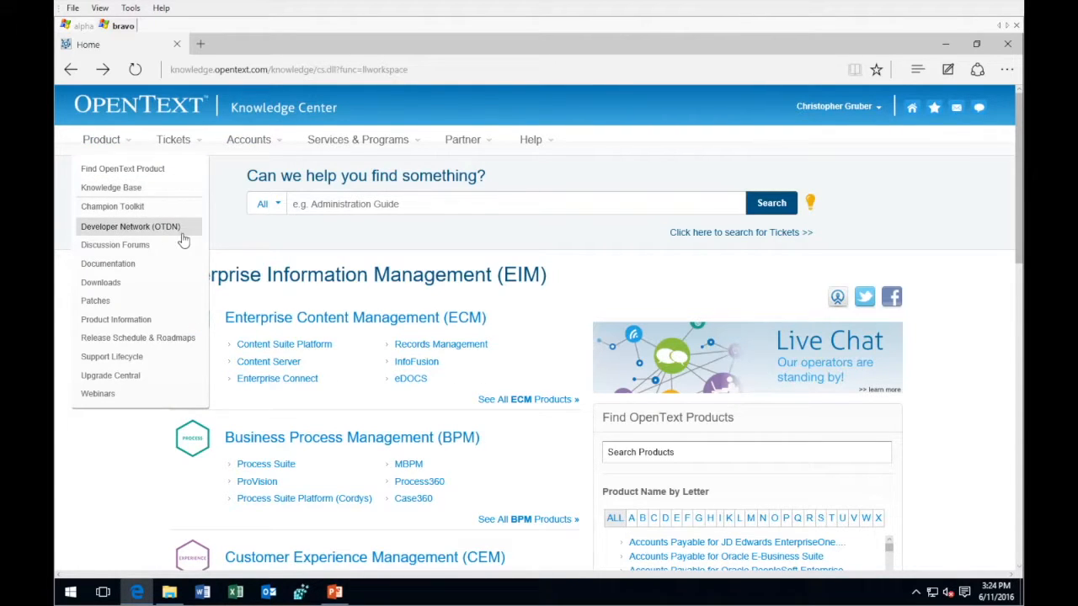
pyautogui.click(389, 206)
pyautogui.write('49176')
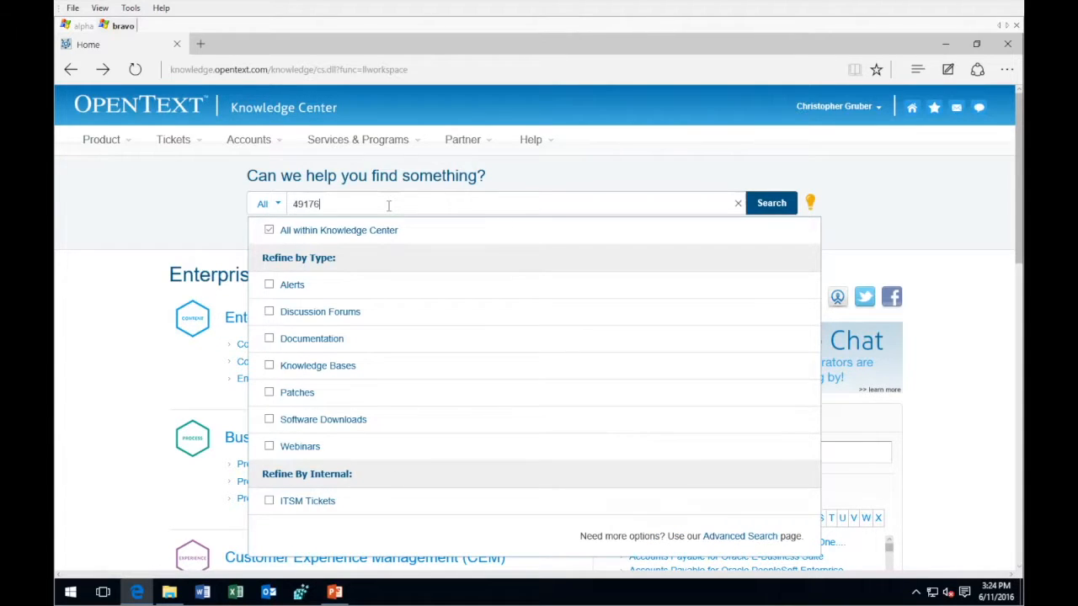
pyautogui.write('945')
pyautogui.press('Return')
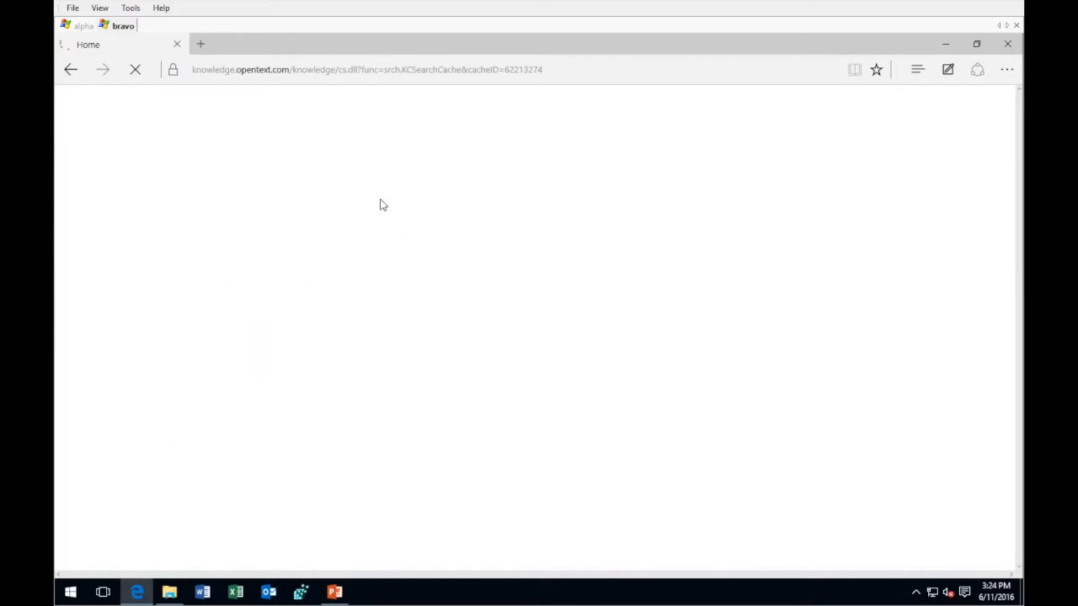
pyautogui.scroll(-4, 413, 272)
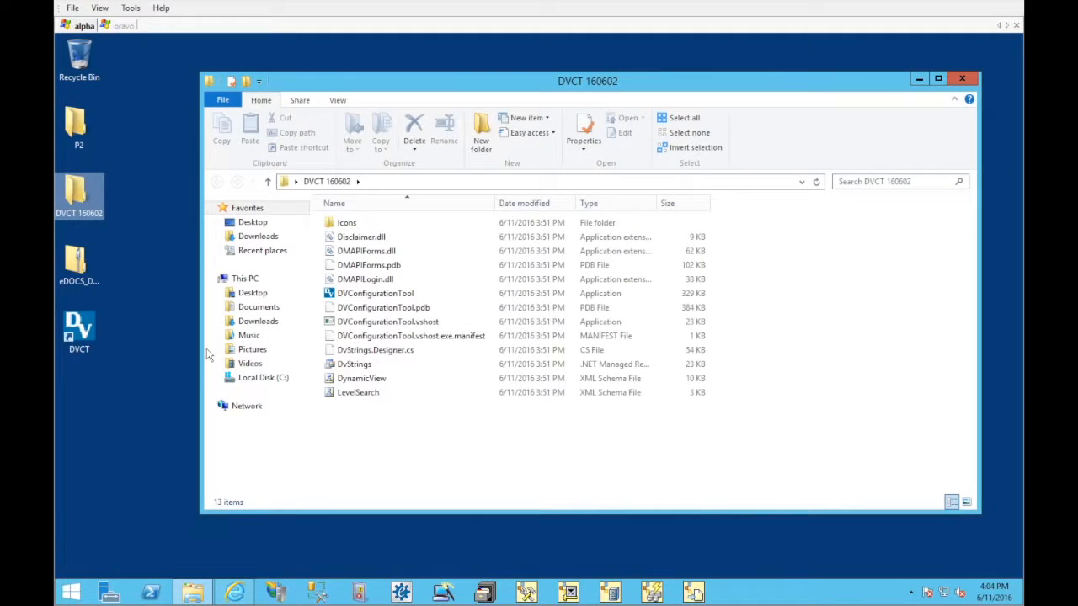
# Identify the DVConfigurationTool application in the DVCT 160602 folder and launch it through the DVCT desktop shortcut
pyautogui.click(342, 294)
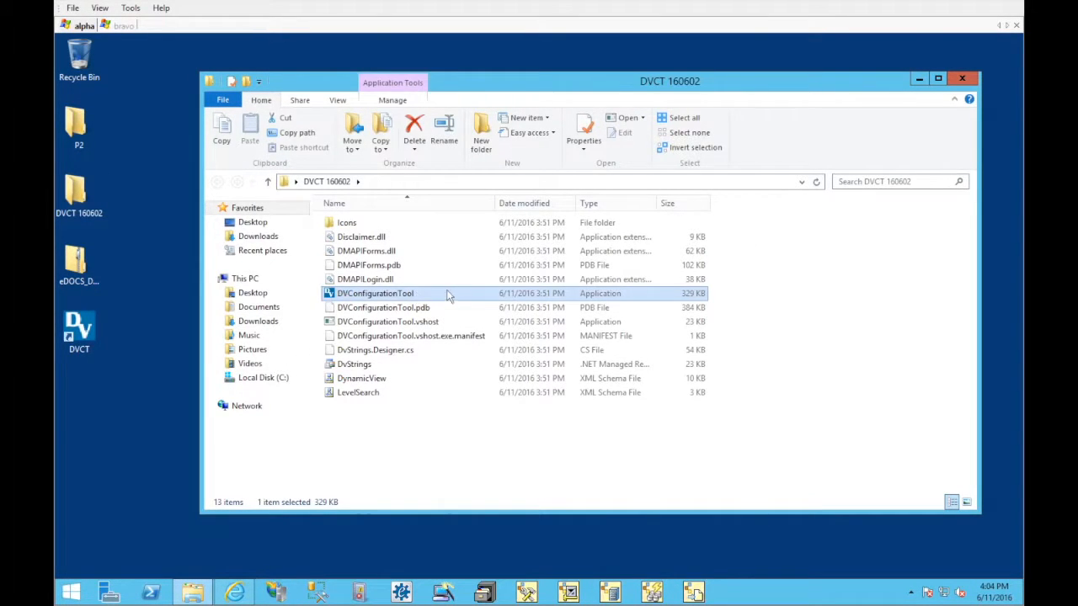
pyautogui.moveTo(448, 296)
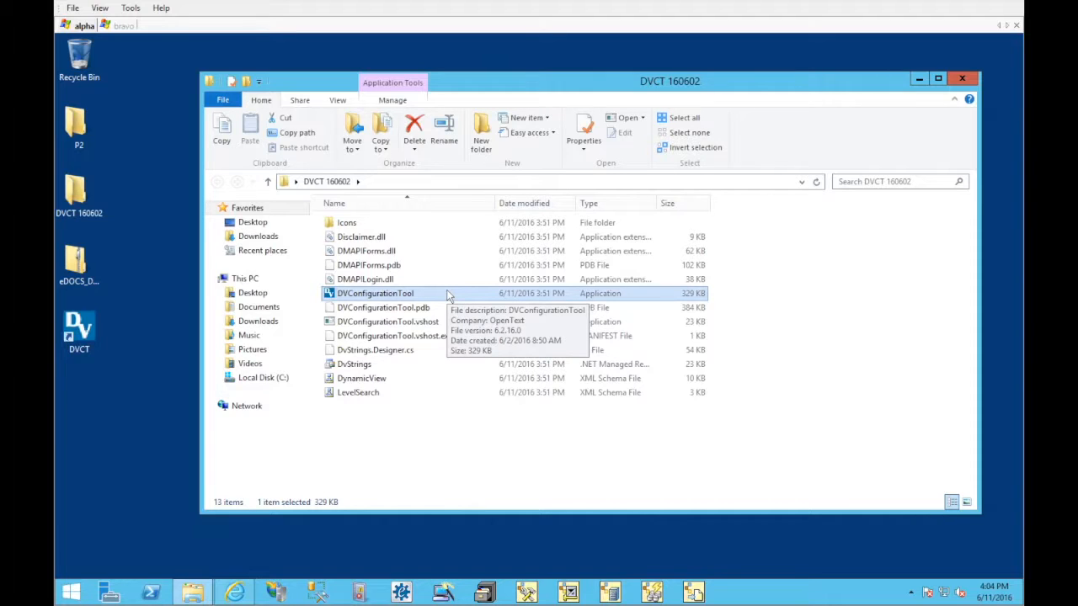
pyautogui.click(84, 337)
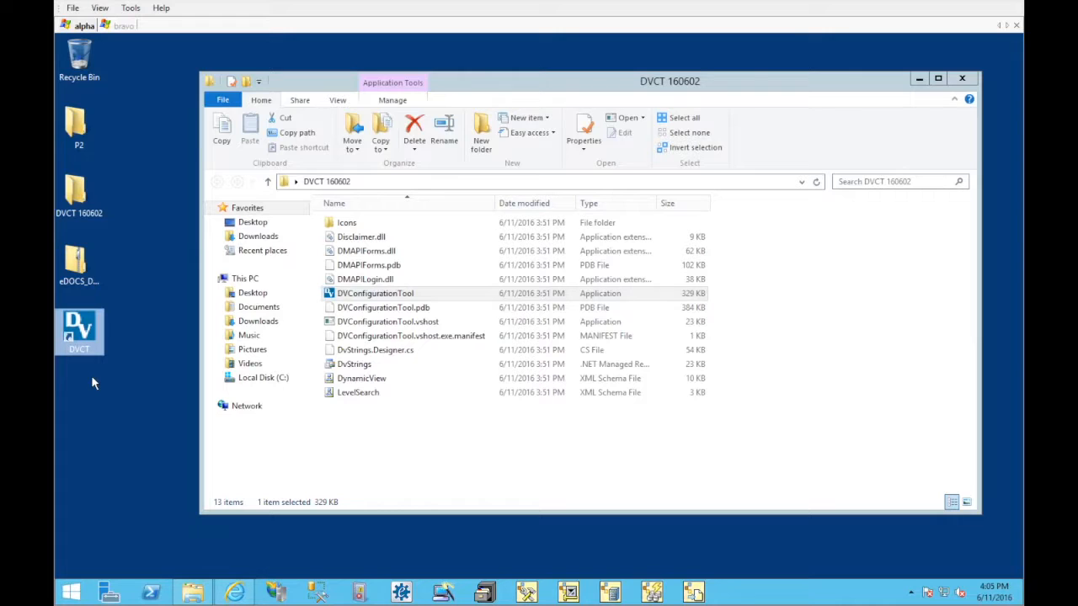
pyautogui.doubleClick(80, 333)
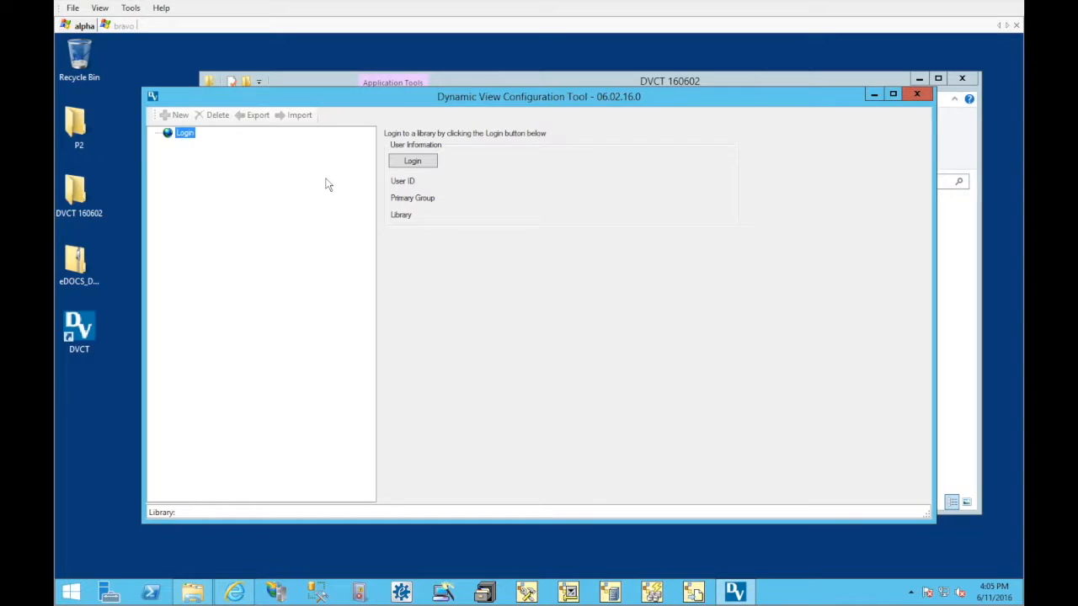
# Log in to the atlas library on the alpha server, entering the account password
pyautogui.click(407, 165)
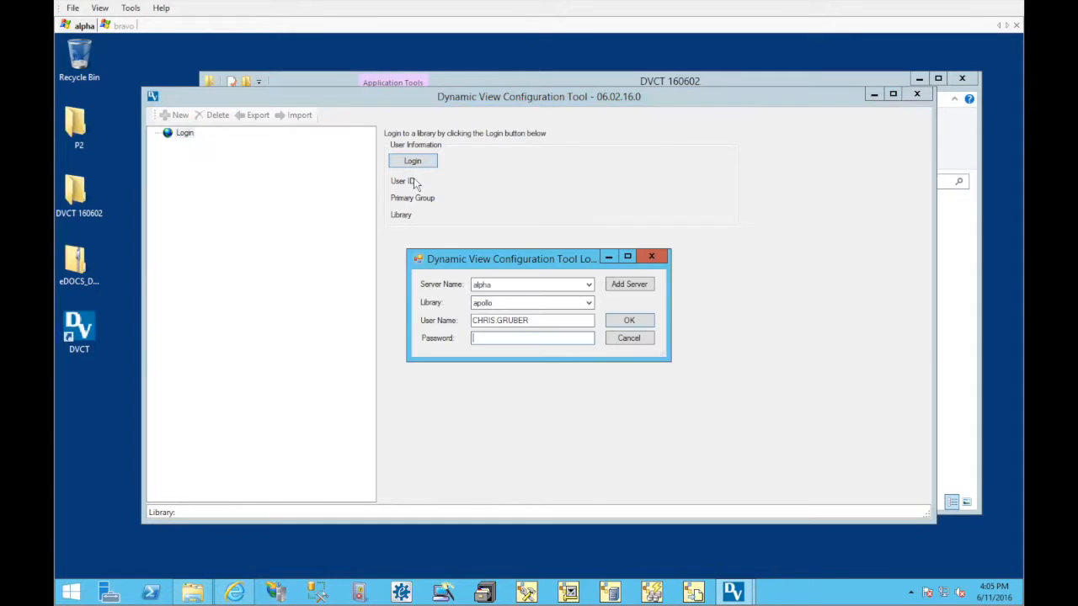
pyautogui.click(590, 306)
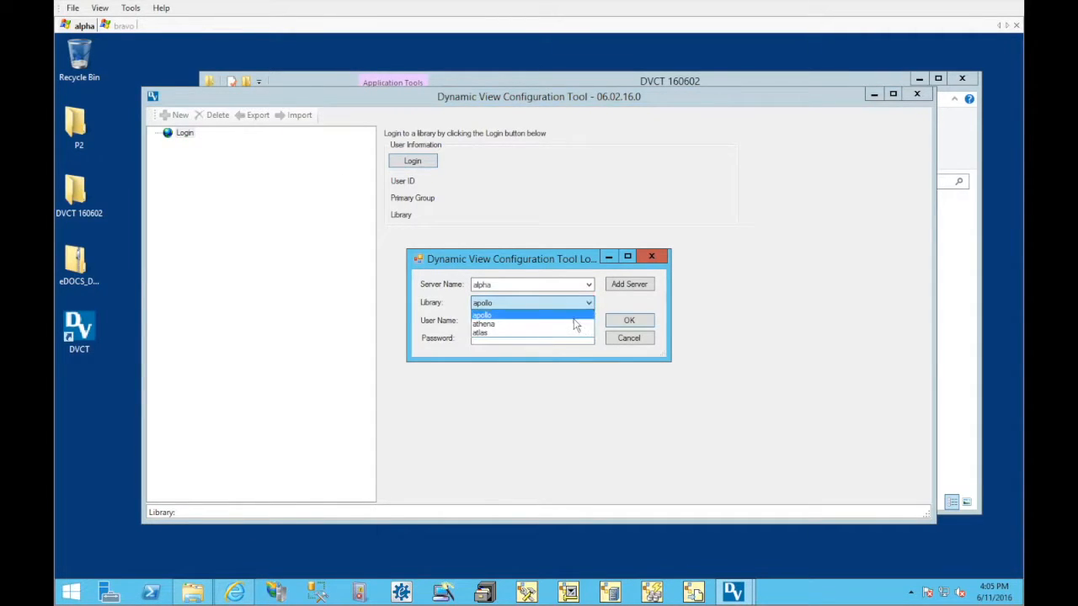
pyautogui.click(568, 334)
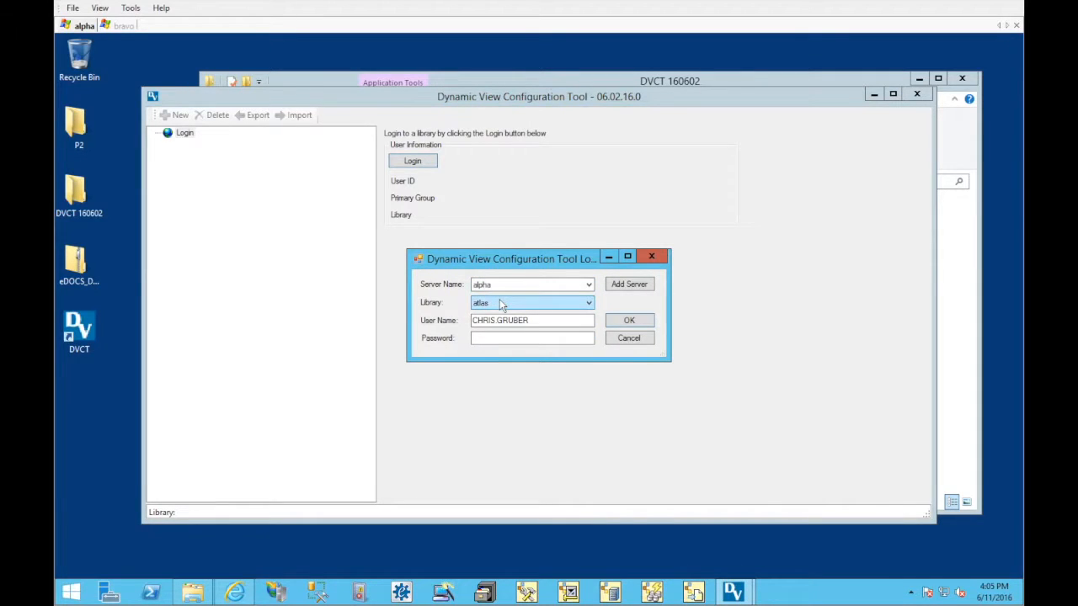
pyautogui.click(500, 337)
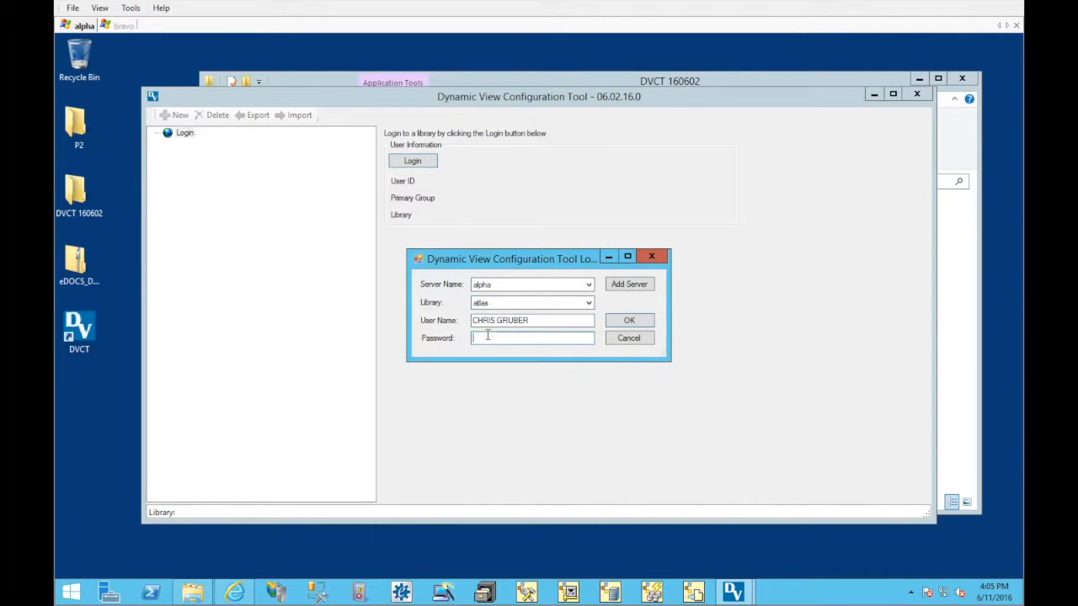
pyautogui.write('••••')
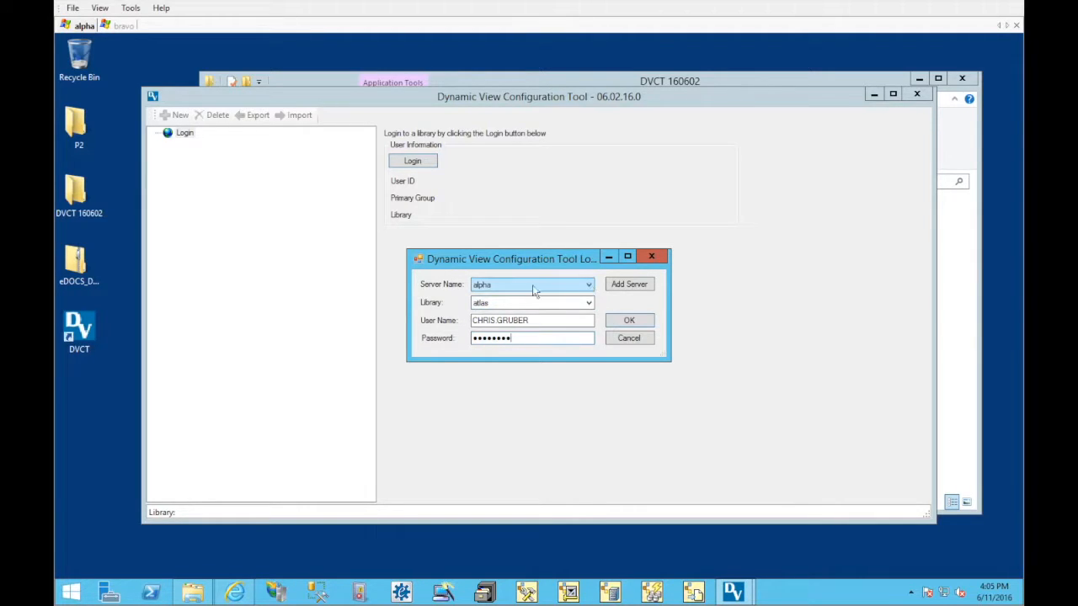
pyautogui.click(630, 321)
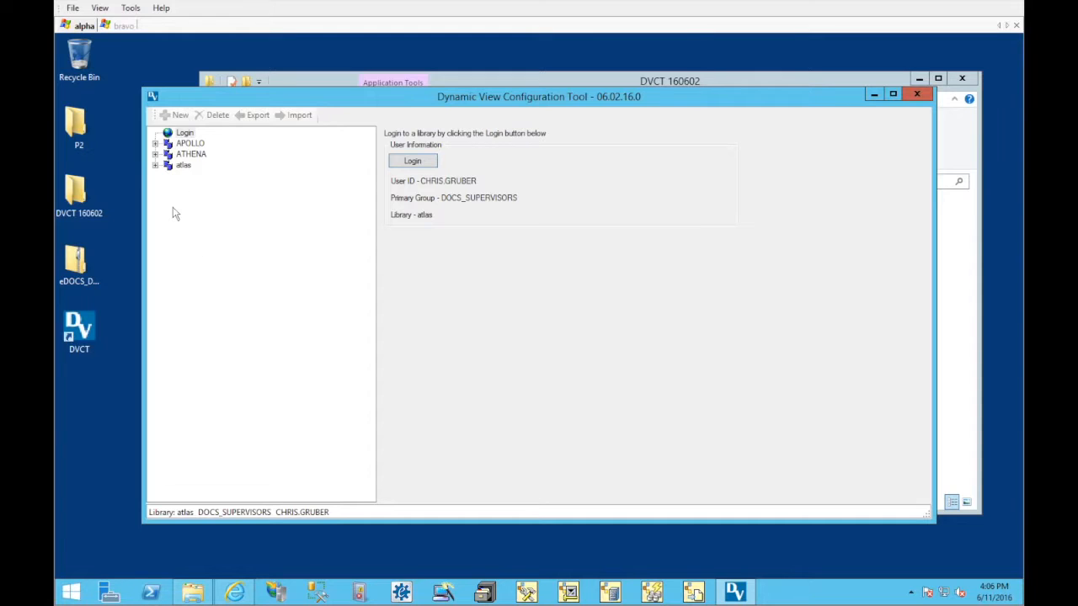
# Expand the atlas, ATHENA and APOLLO libraries to show their Dynamic Views and Level Searches
pyautogui.click(155, 166)
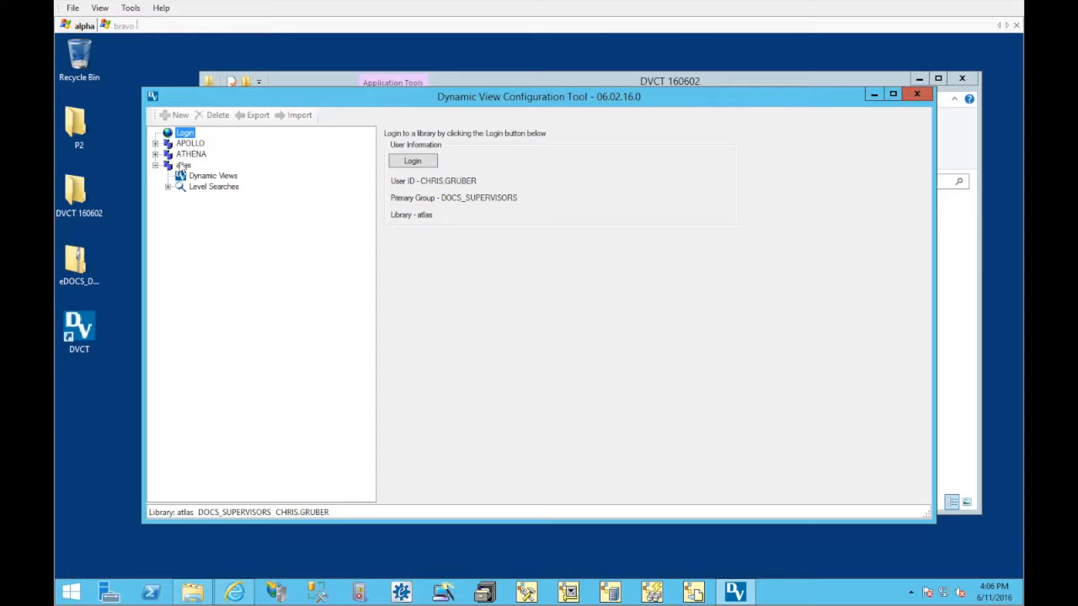
pyautogui.click(155, 154)
pyautogui.click(155, 143)
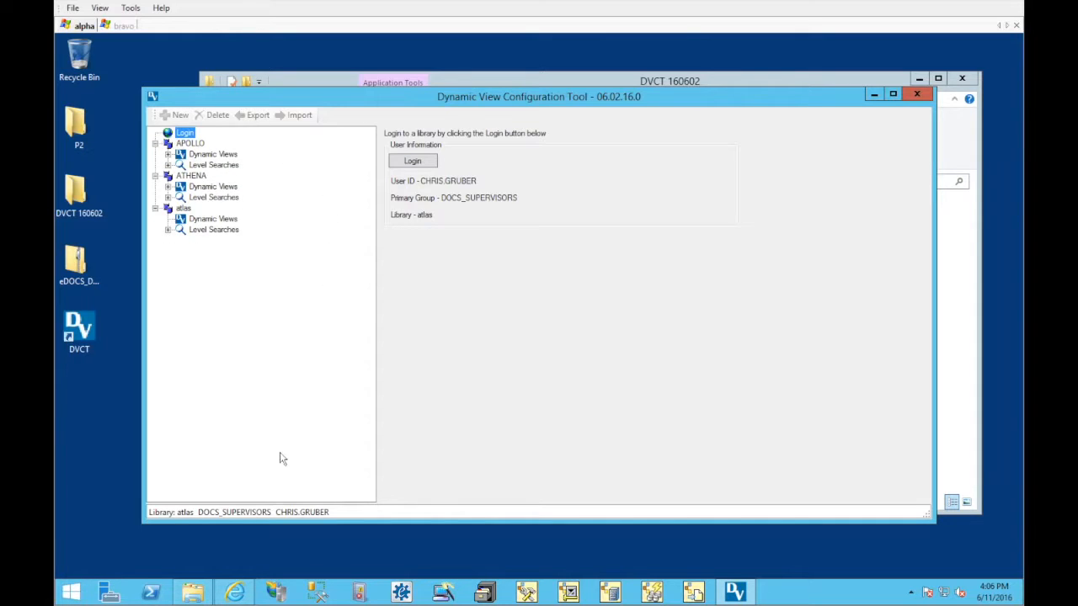
# Switch to DM Admin in Internet Explorer and review Legal View's view levels, the CLIENT_ID level's settings and its level search items
pyautogui.click(239, 592)
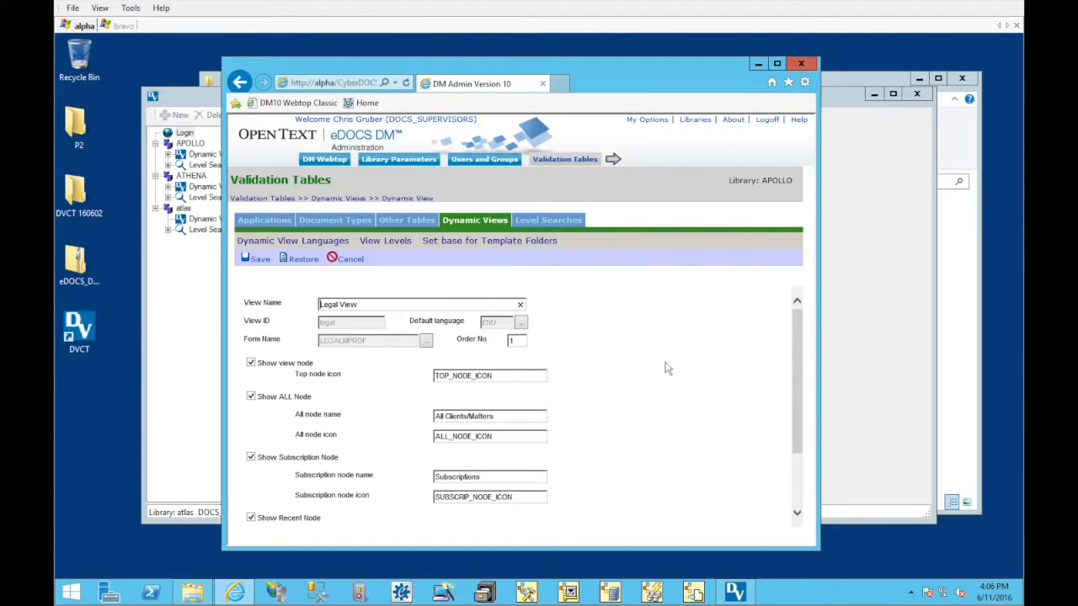
pyautogui.click(385, 241)
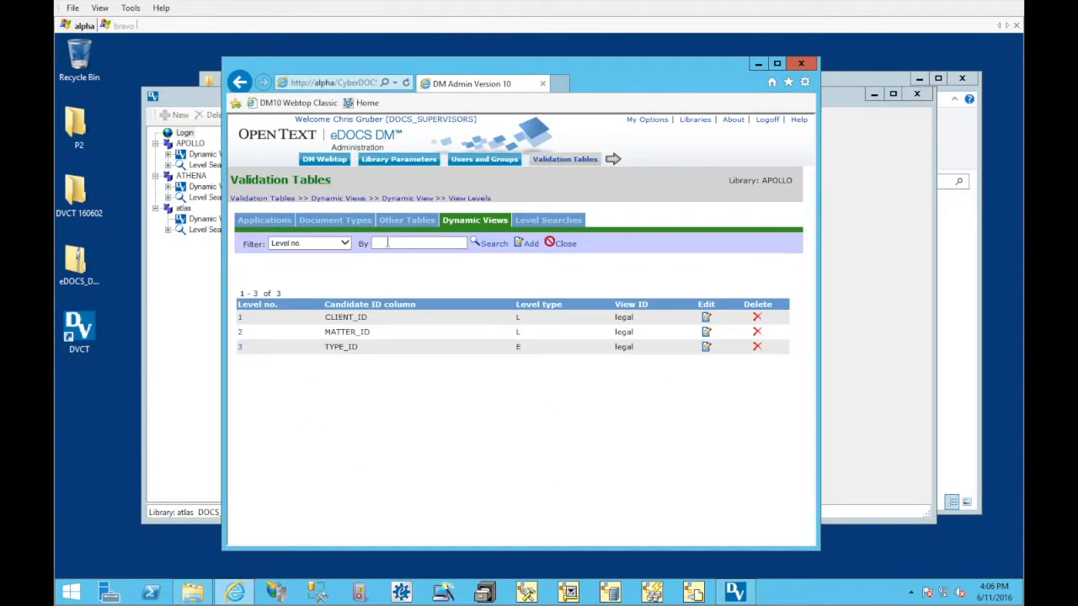
pyautogui.click(239, 318)
pyautogui.scroll(-2, 678, 388)
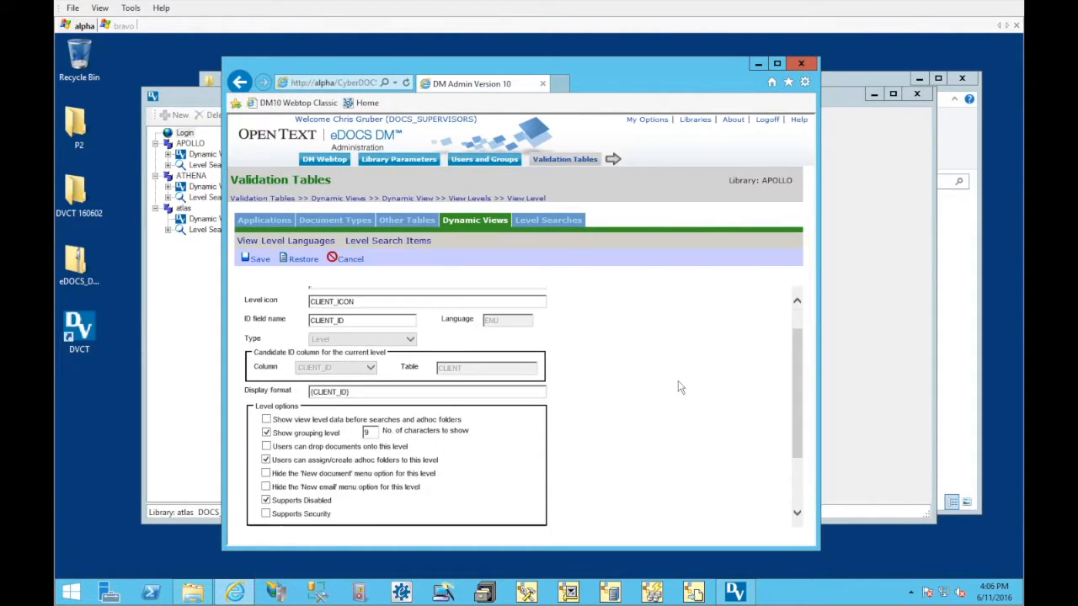
pyautogui.click(424, 242)
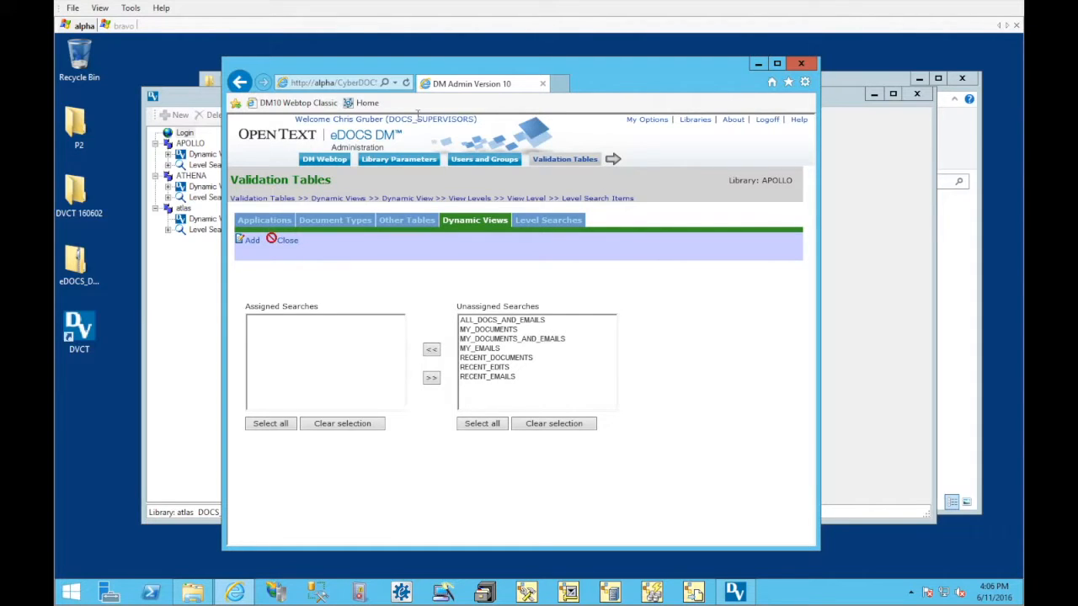
# Return to the Dynamic View Configuration Tool and list the APOLLO library's Dynamic Views and Level Searches
pyautogui.click(178, 96)
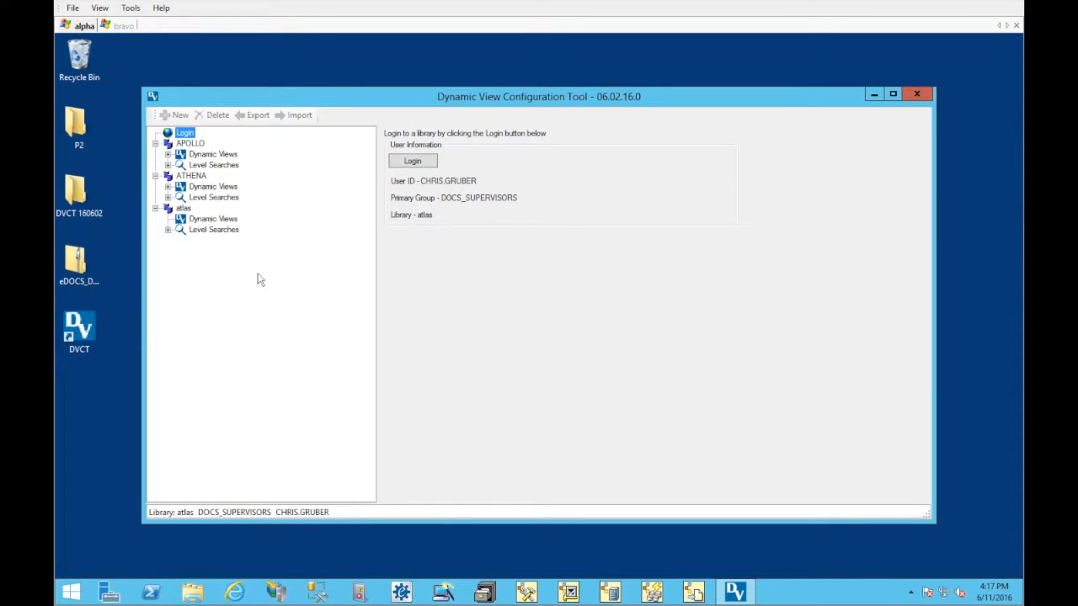
pyautogui.click(218, 157)
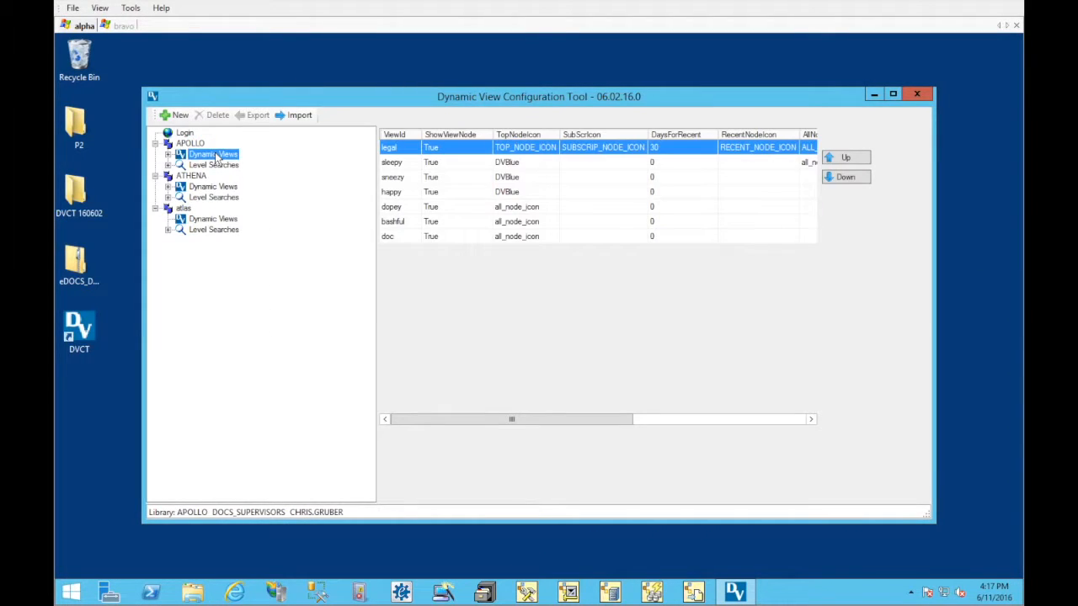
pyautogui.click(169, 155)
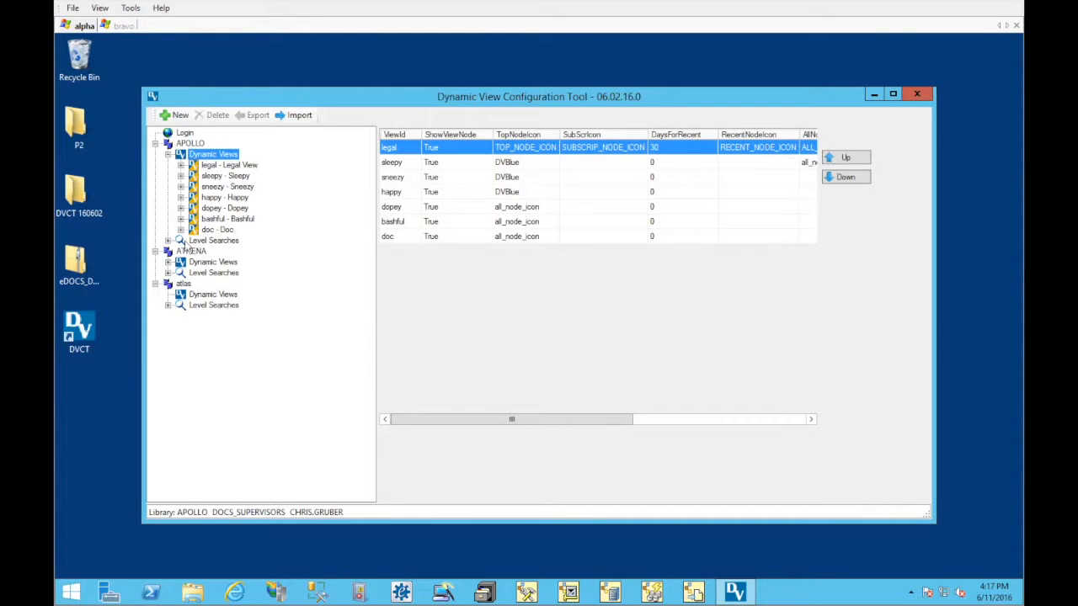
pyautogui.click(211, 241)
pyautogui.click(168, 241)
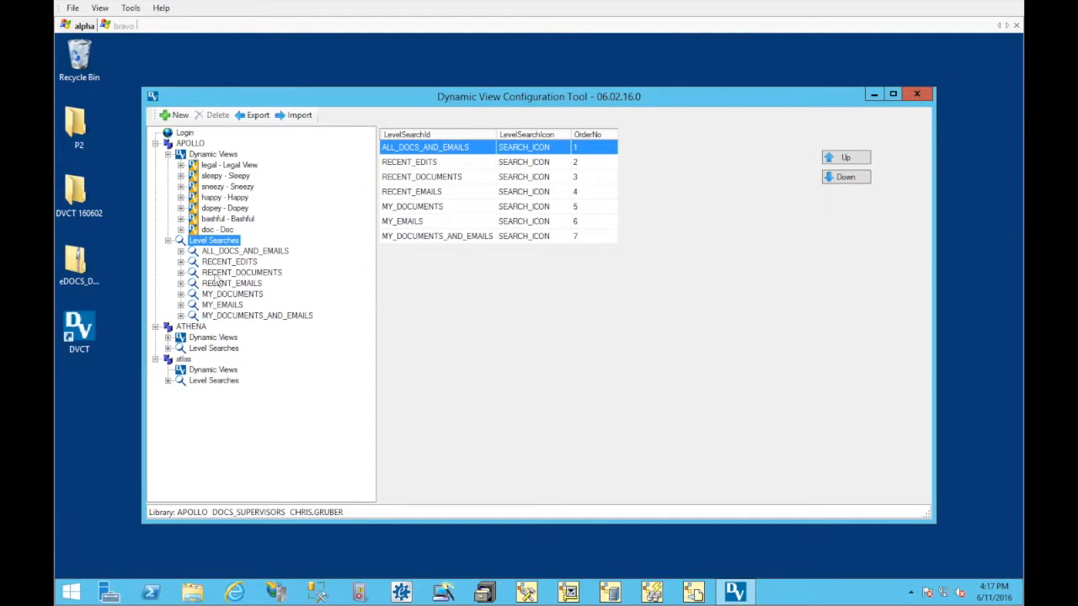
# View the summary of each APOLLO dynamic view in turn, from Legal View through Doc
pyautogui.click(221, 166)
pyautogui.click(221, 176)
pyautogui.click(223, 186)
pyautogui.click(225, 197)
pyautogui.click(226, 208)
pyautogui.click(228, 218)
pyautogui.click(221, 230)
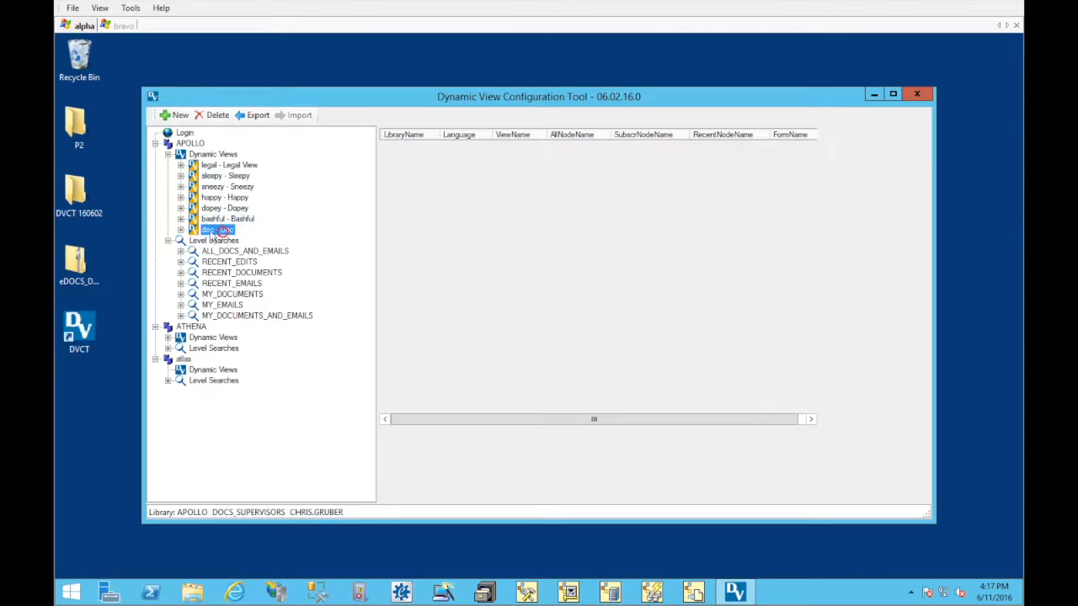
# Examine Legal View's ENU settings and its Client, MATTER and Document Type levels, and collapse the view
pyautogui.click(180, 165)
pyautogui.click(206, 174)
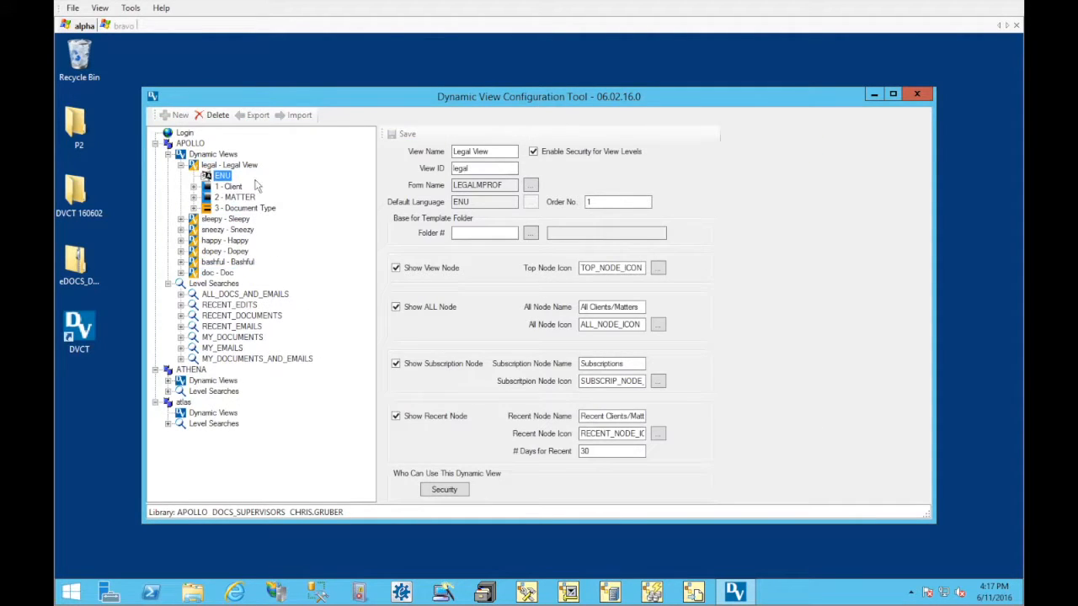
pyautogui.click(231, 186)
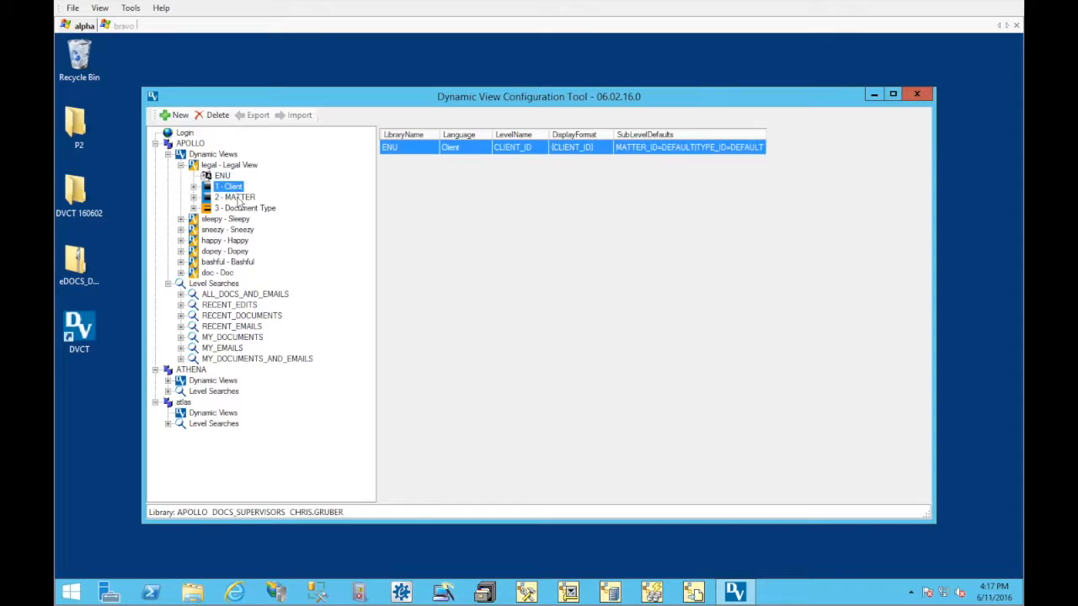
pyautogui.click(239, 197)
pyautogui.click(242, 208)
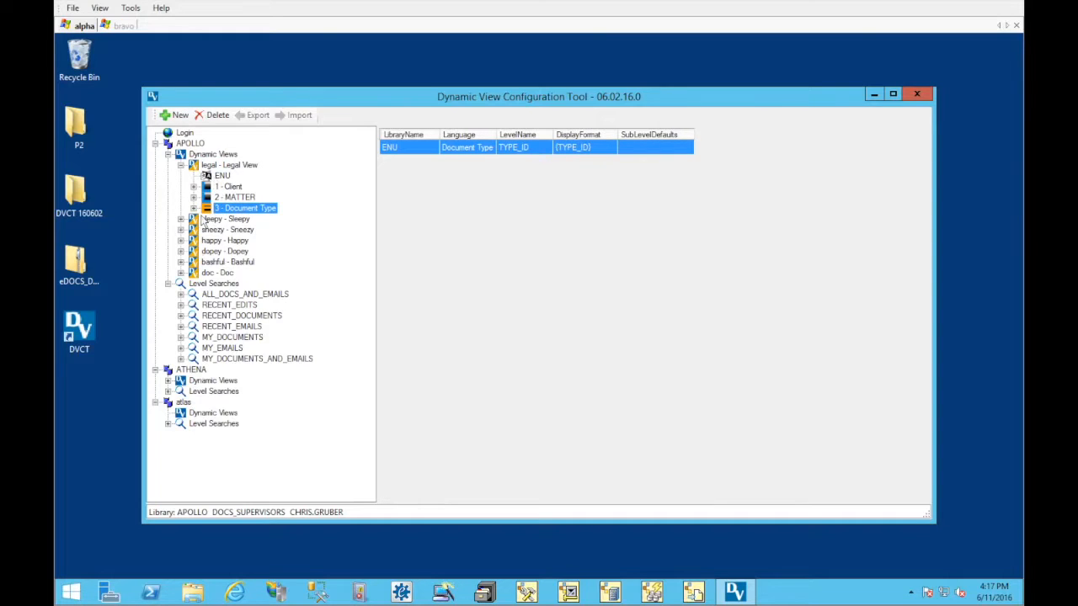
pyautogui.click(218, 177)
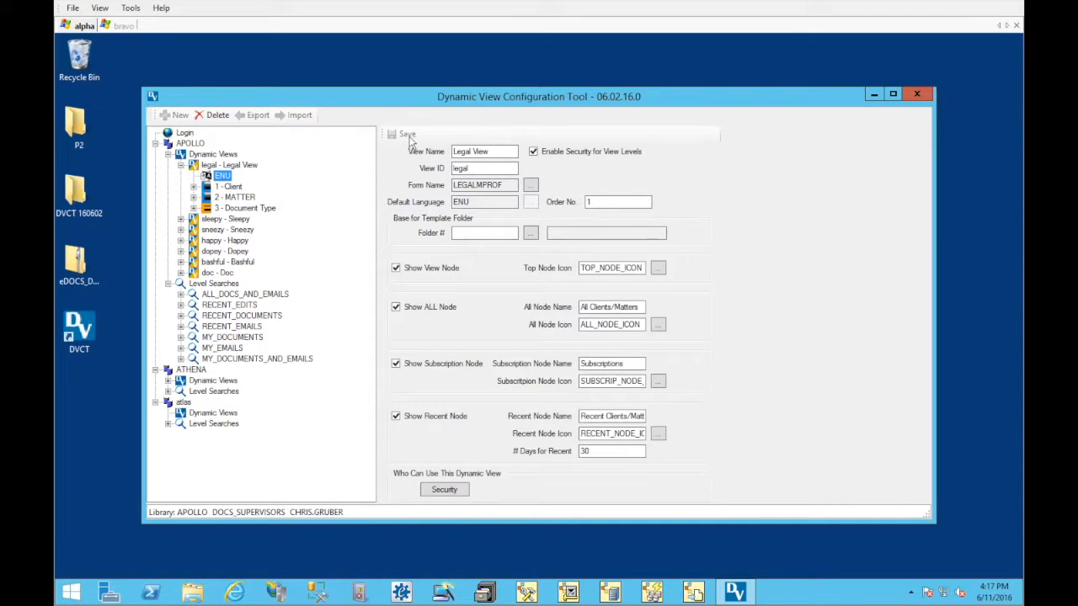
pyautogui.click(412, 135)
pyautogui.click(180, 166)
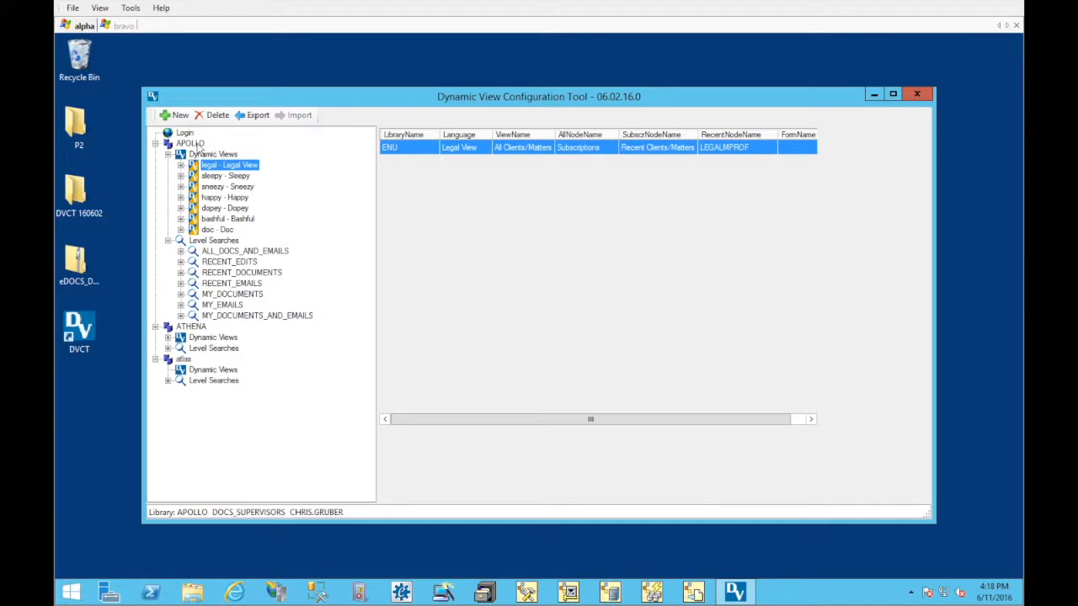
# Export APOLLO's Legal View to the Desktop as an XML file named Backup
pyautogui.click(202, 330)
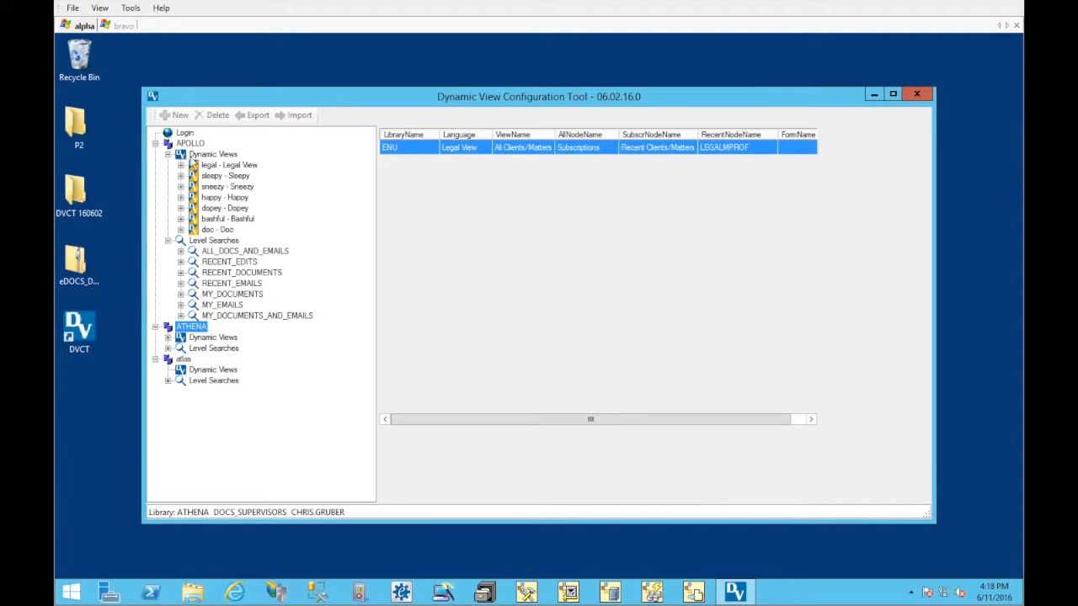
pyautogui.click(223, 166)
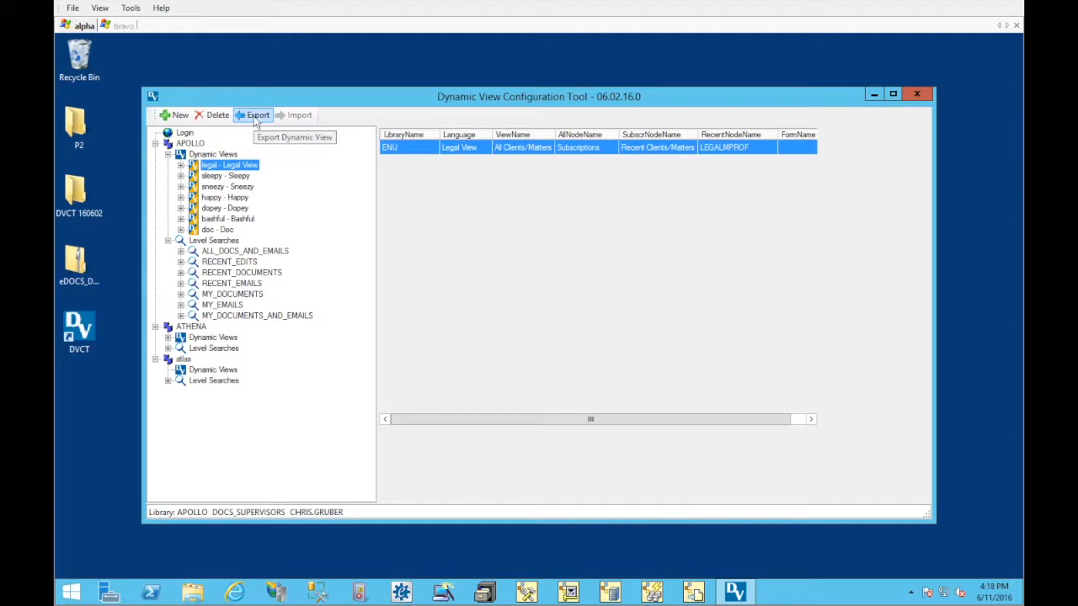
pyautogui.rightClick(253, 167)
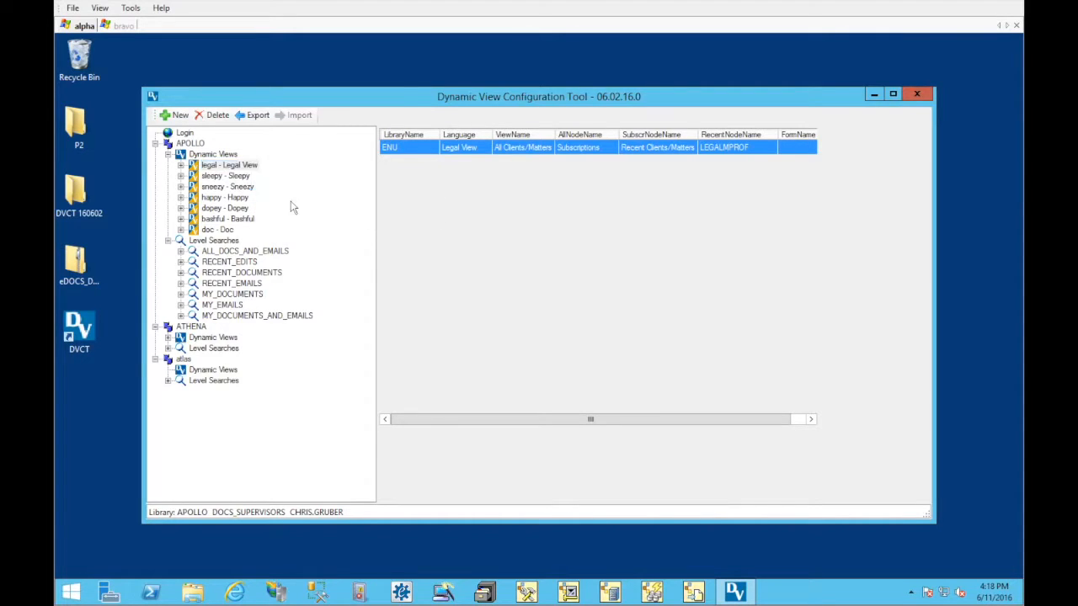
pyautogui.click(293, 204)
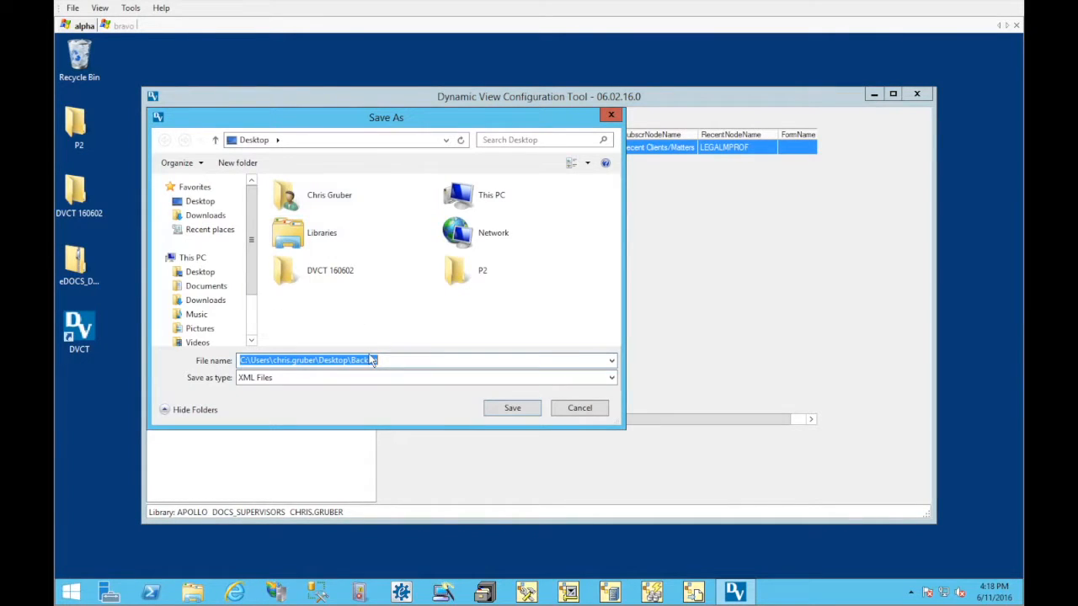
pyautogui.write('Back')
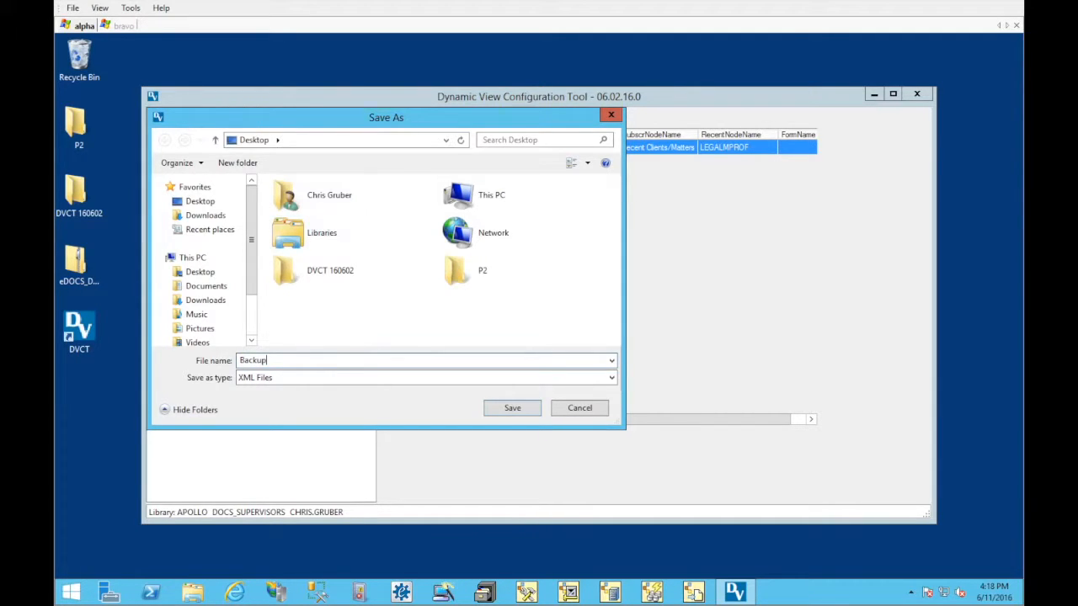
pyautogui.press('Return')
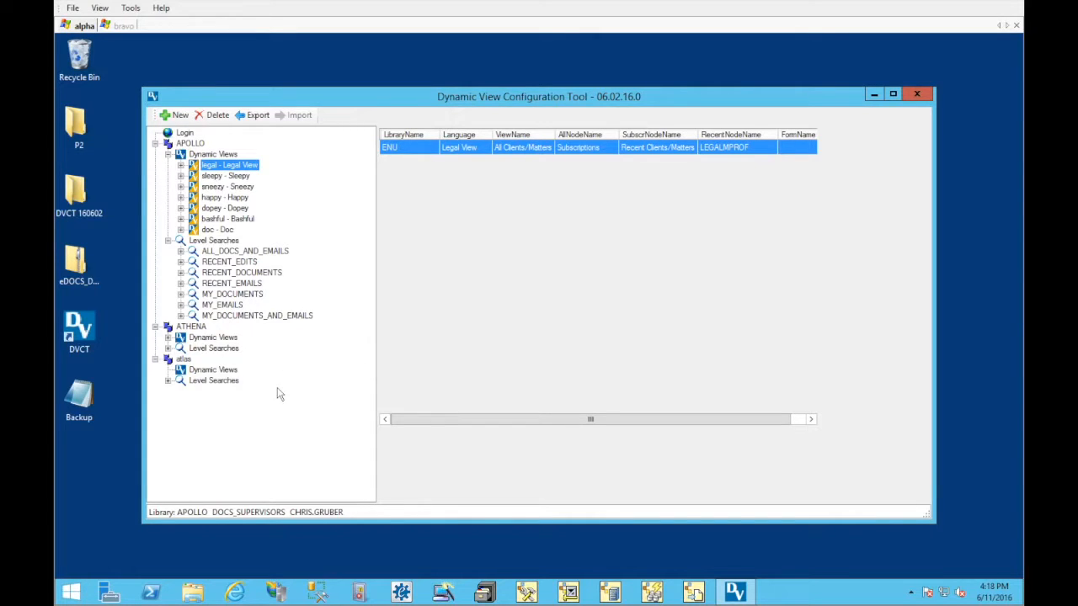
# Inspect the ALL_DOCS_AND_EMAILS level search and the commands available for all of APOLLO's Level Searches
pyautogui.click(180, 251)
pyautogui.click(218, 254)
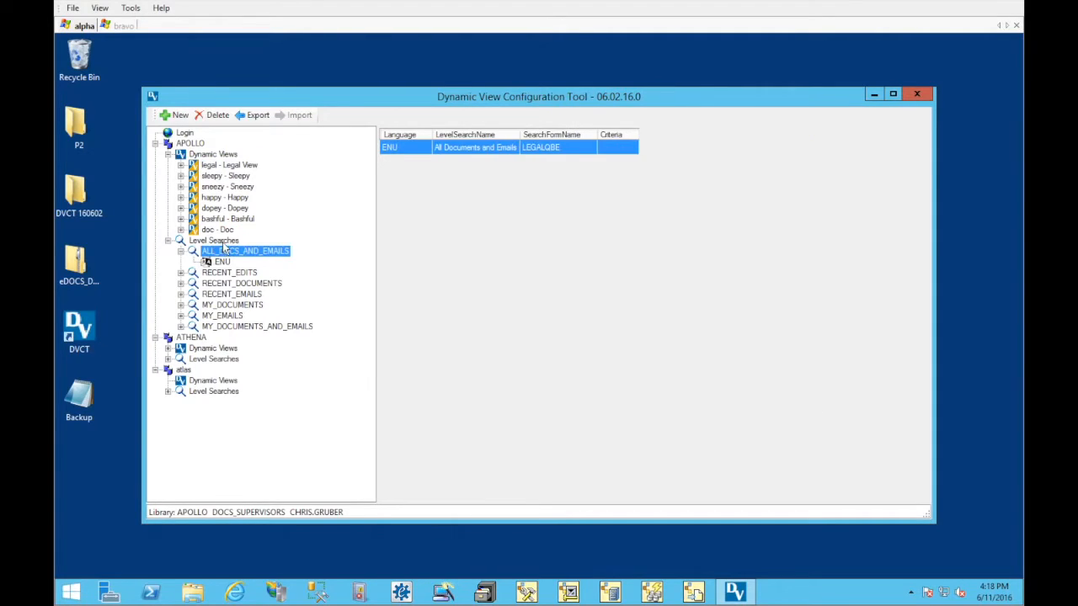
pyautogui.click(220, 242)
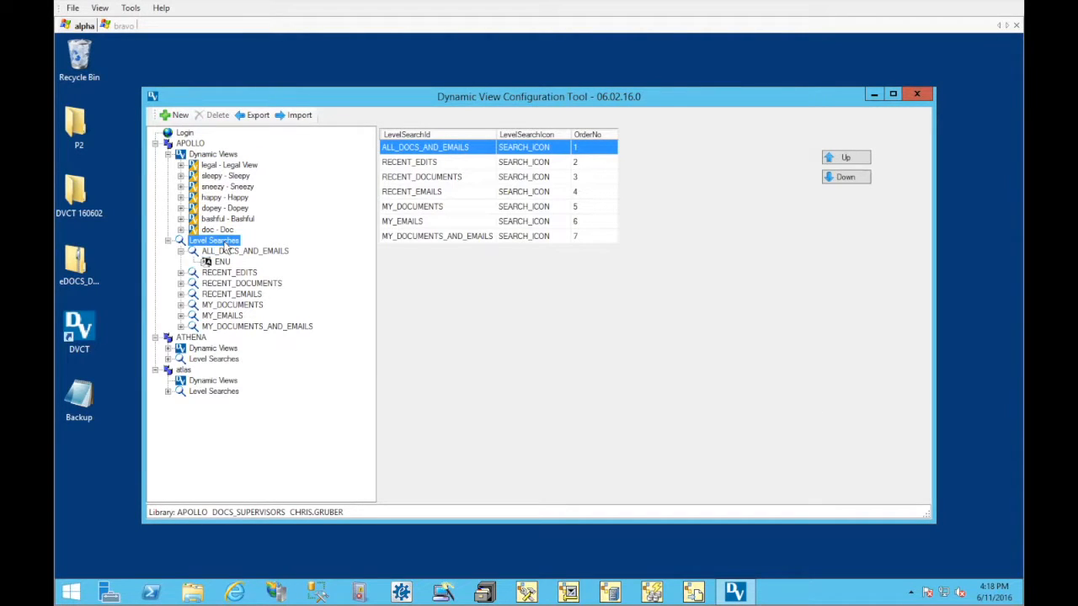
pyautogui.rightClick(225, 244)
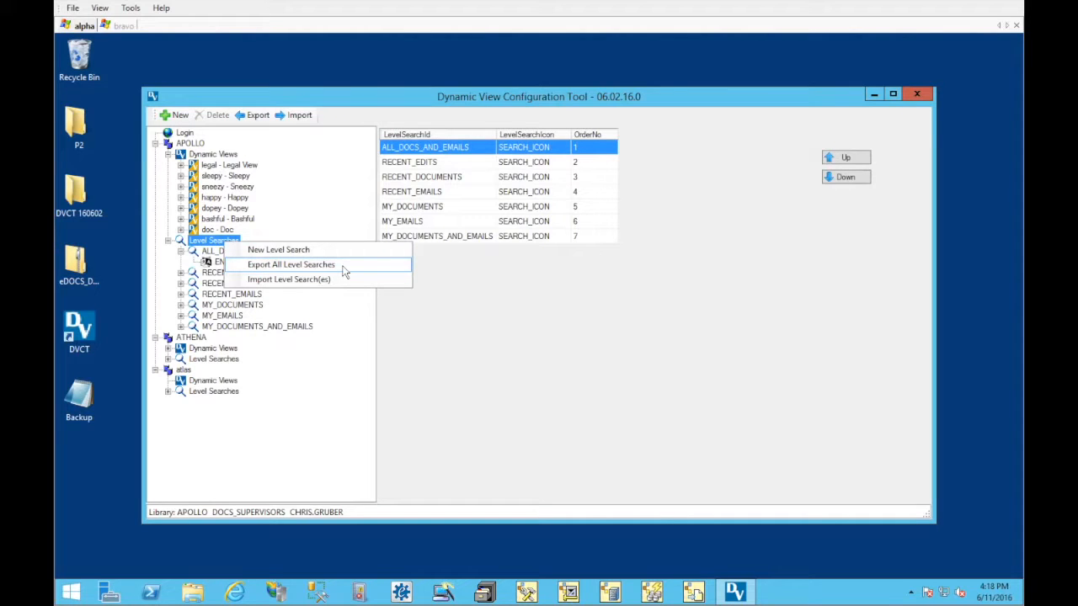
pyautogui.click(332, 360)
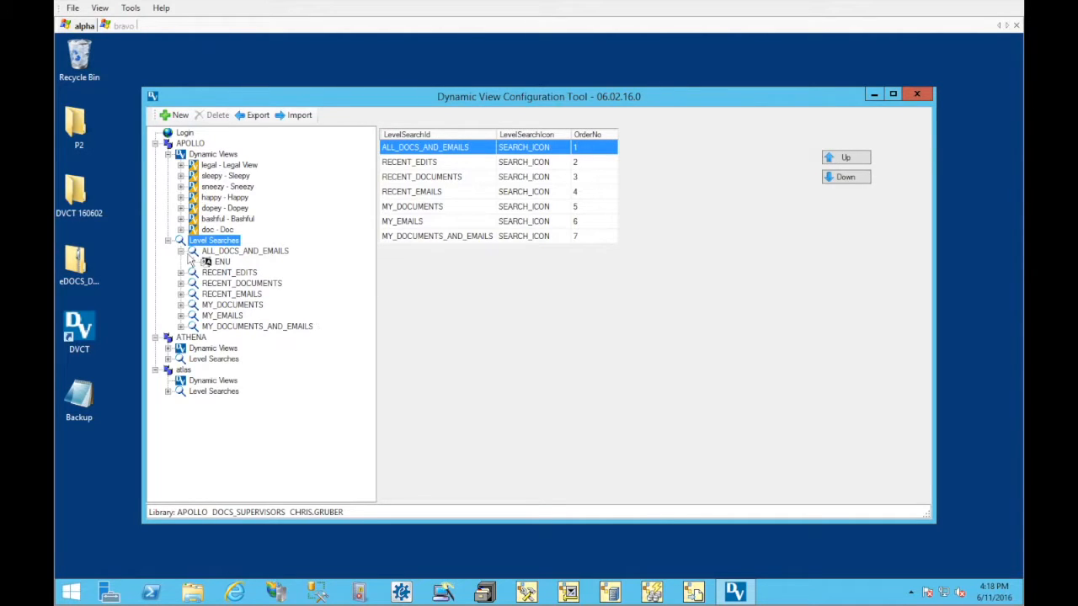
pyautogui.click(180, 251)
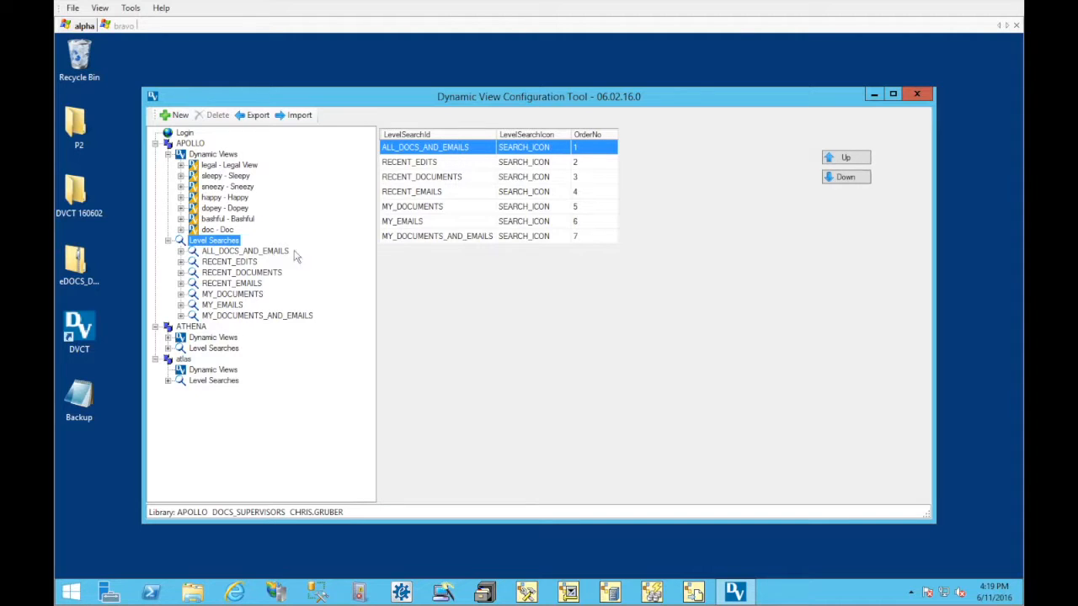
# Examine the commands available for the CLIENT level of the Bashful view, and collapse the view
pyautogui.click(180, 218)
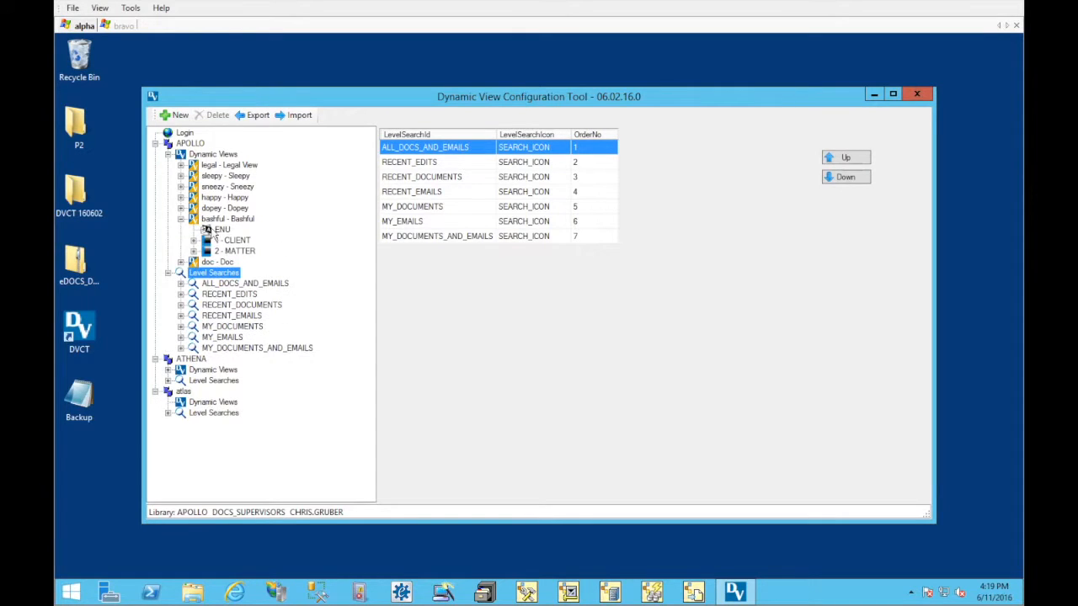
pyautogui.click(229, 240)
pyautogui.rightClick(246, 245)
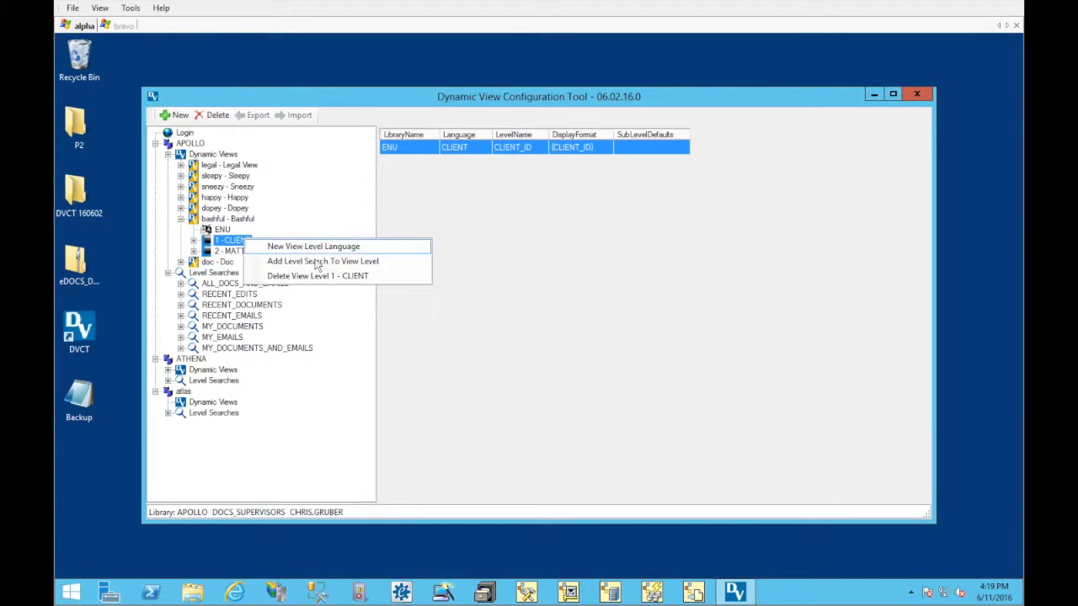
pyautogui.click(313, 232)
pyautogui.click(180, 219)
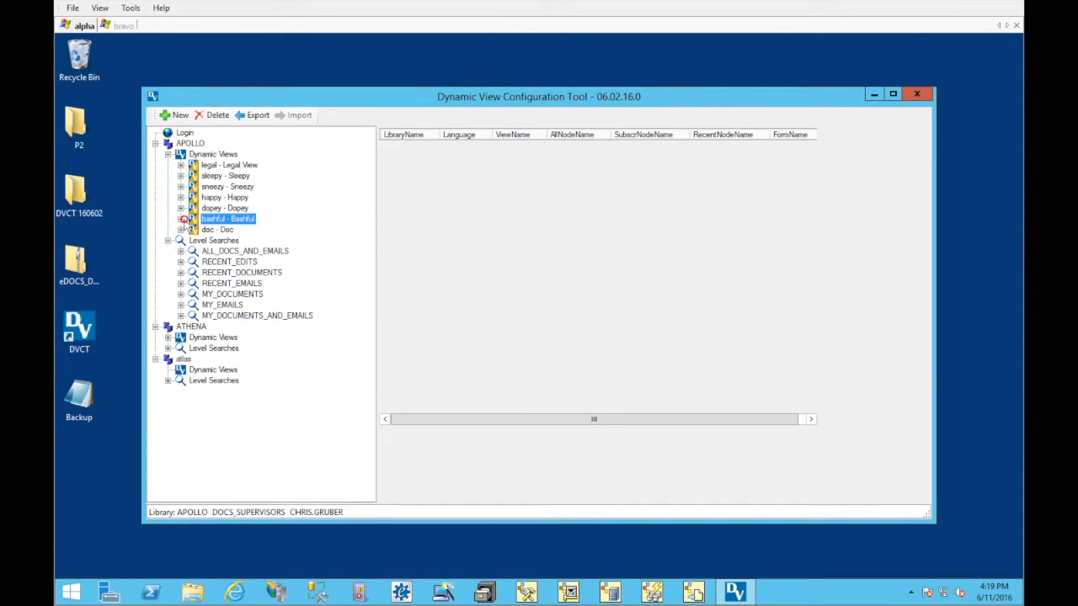
# Try importing a dynamic view into the APOLLO library from the Backup XML file on the Desktop
pyautogui.click(232, 155)
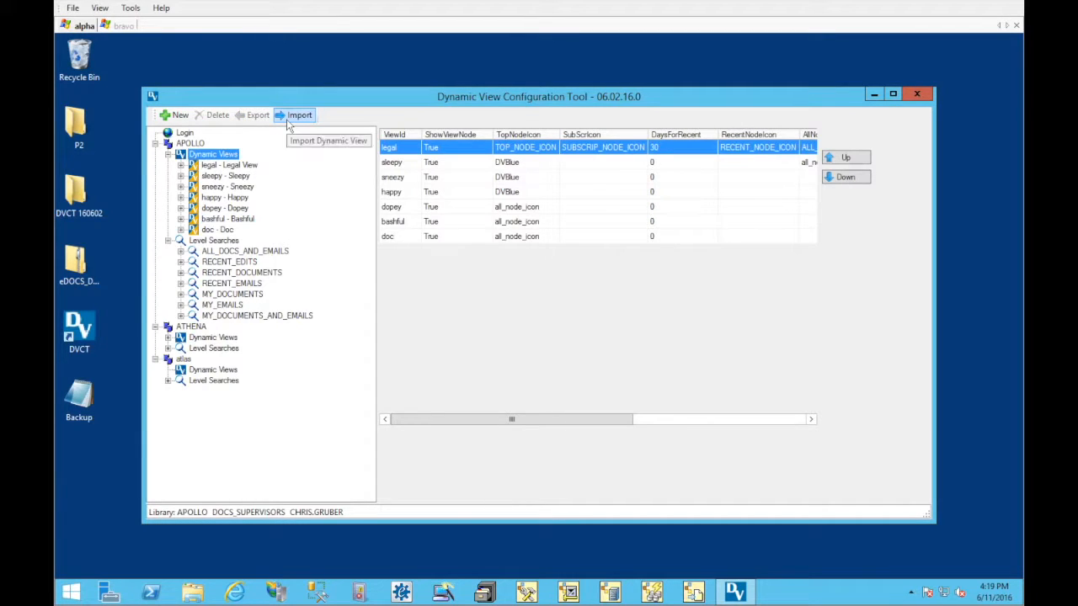
pyautogui.rightClick(225, 158)
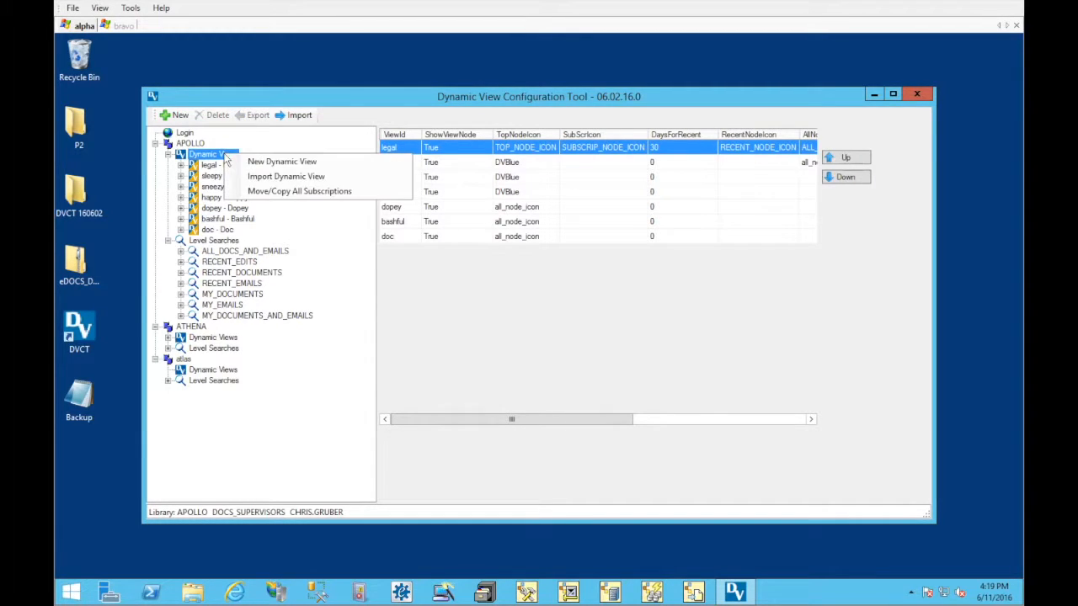
pyautogui.click(328, 175)
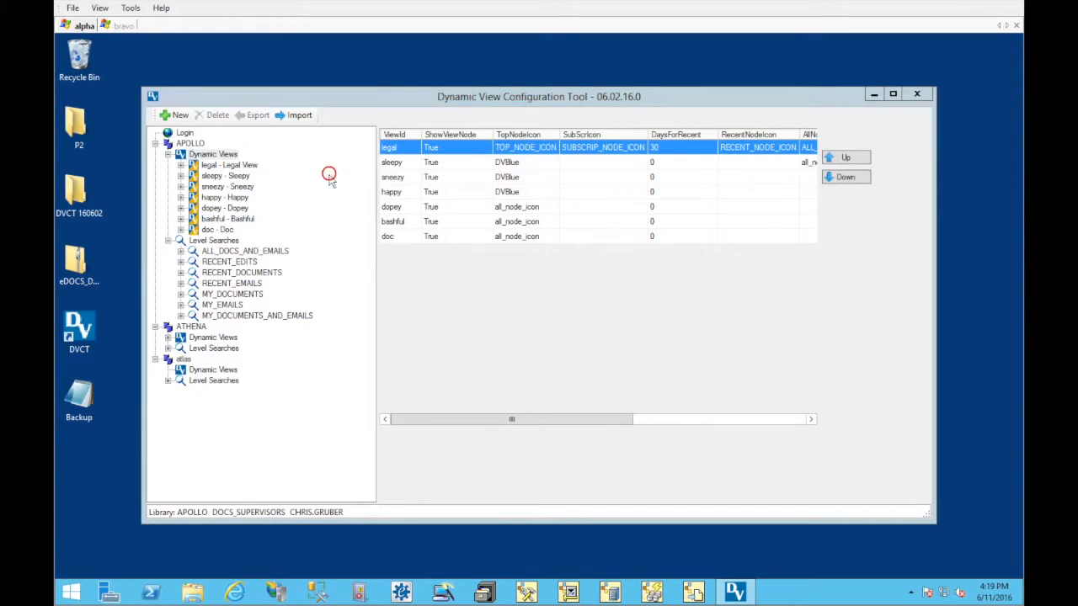
pyautogui.click(374, 320)
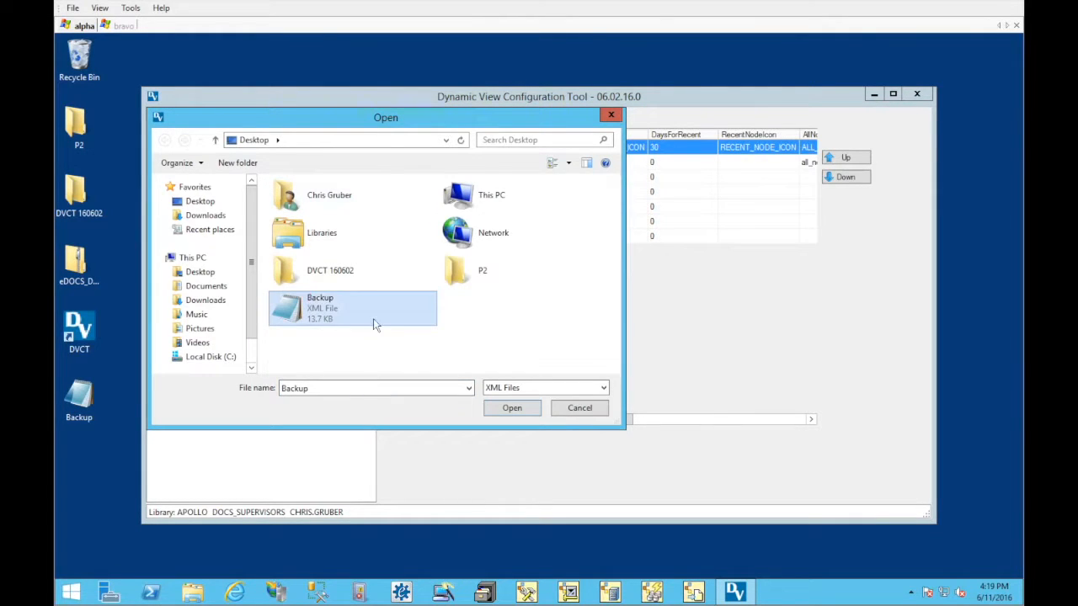
pyautogui.click(581, 407)
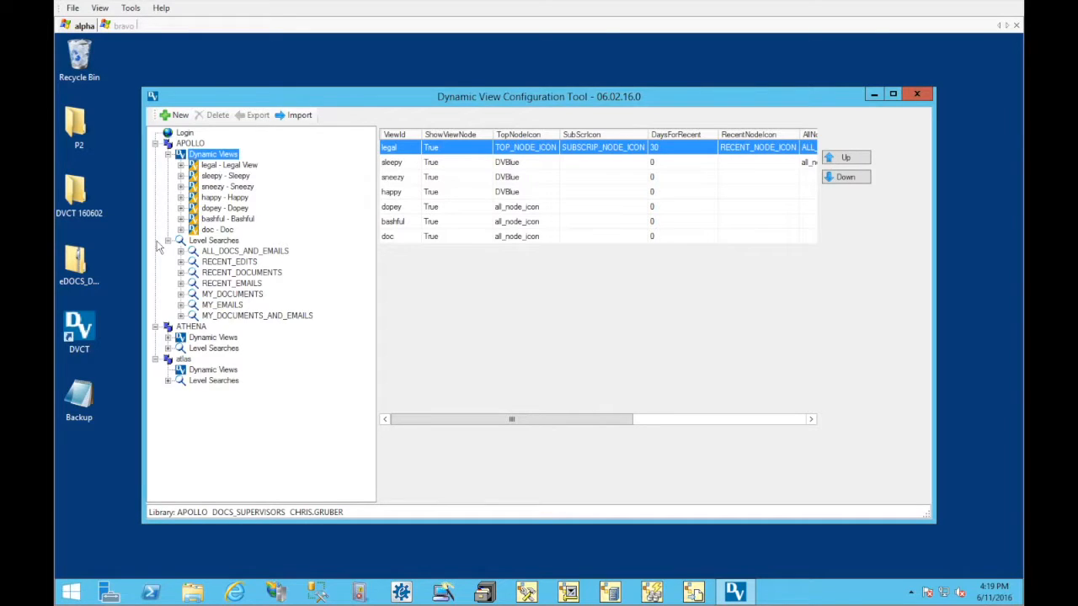
# Expand APOLLO's Doc, Dopey, Sneezy and Sleepy views to examine their languages and view levels
pyautogui.click(180, 229)
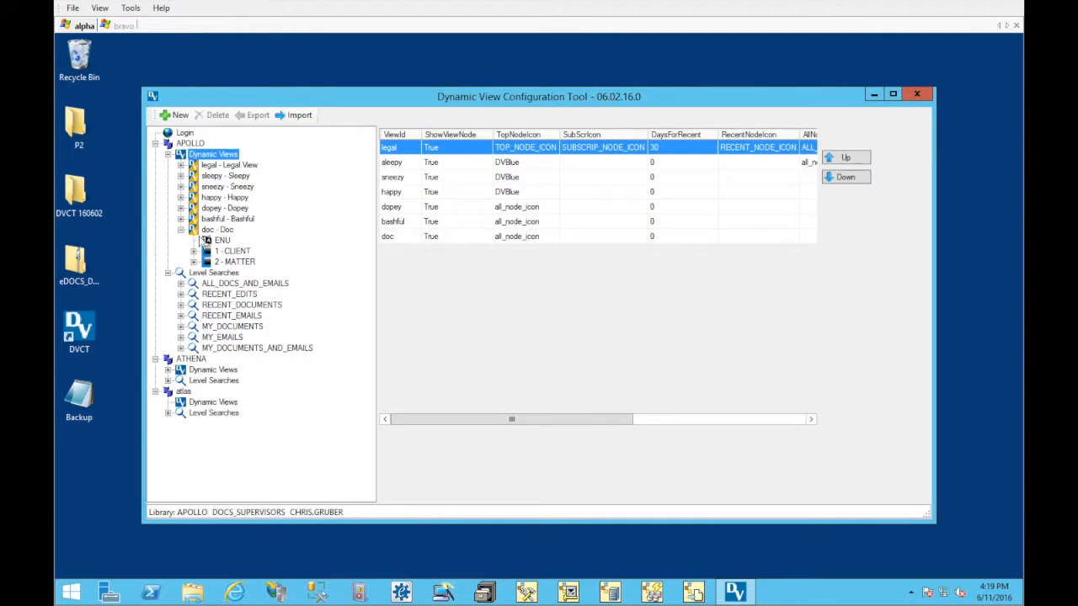
pyautogui.click(193, 250)
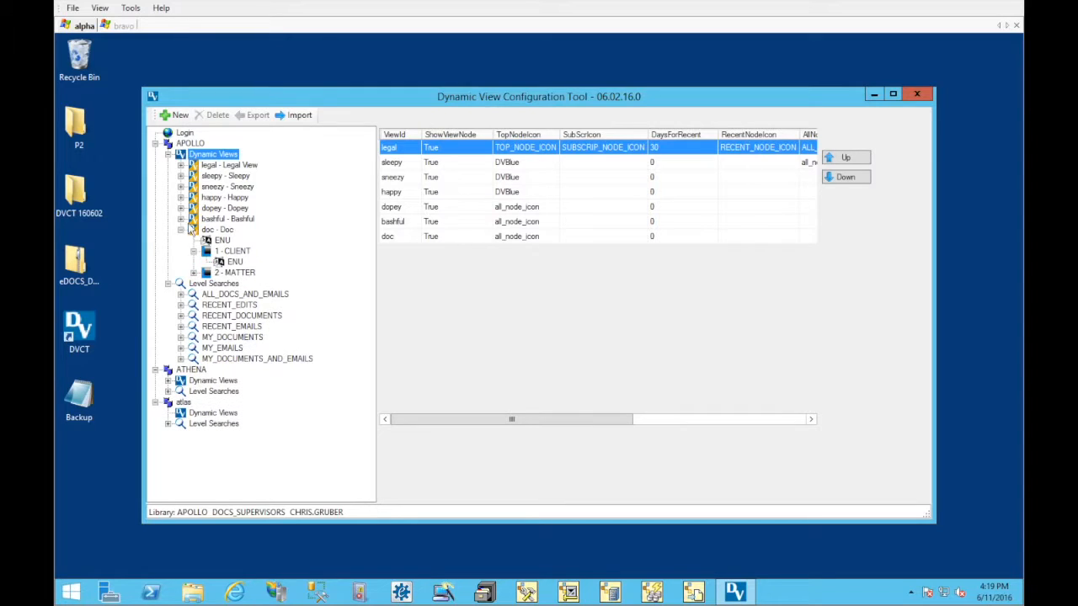
pyautogui.click(181, 208)
pyautogui.click(193, 229)
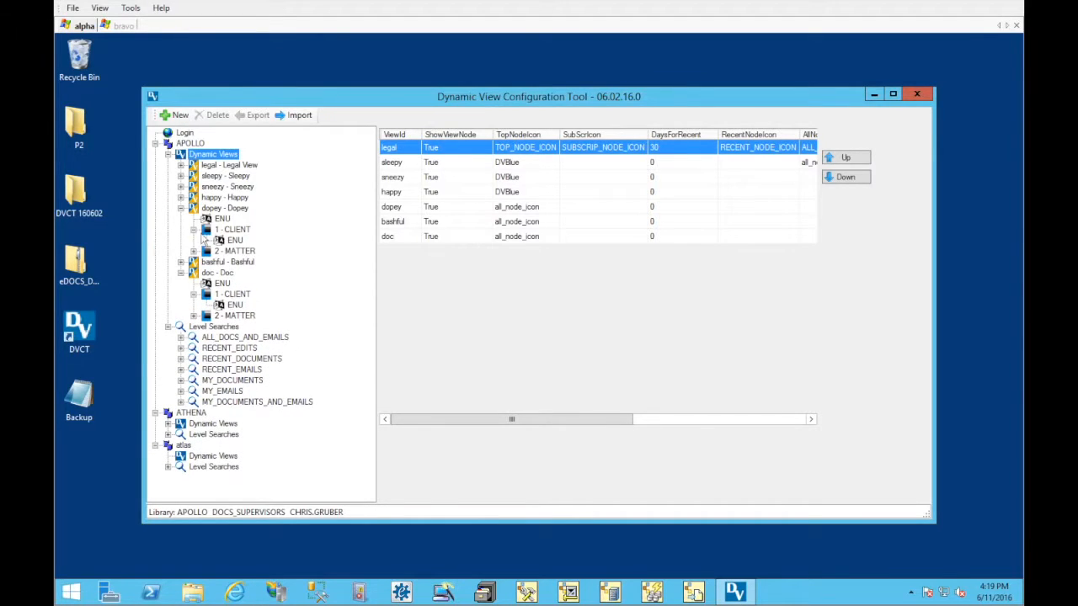
pyautogui.click(180, 186)
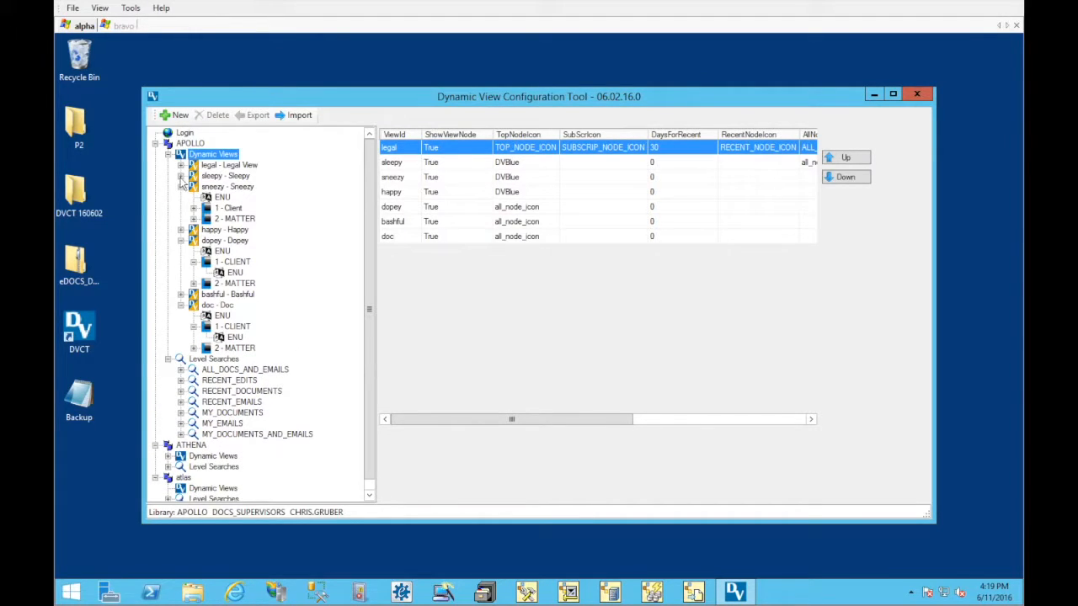
pyautogui.click(180, 176)
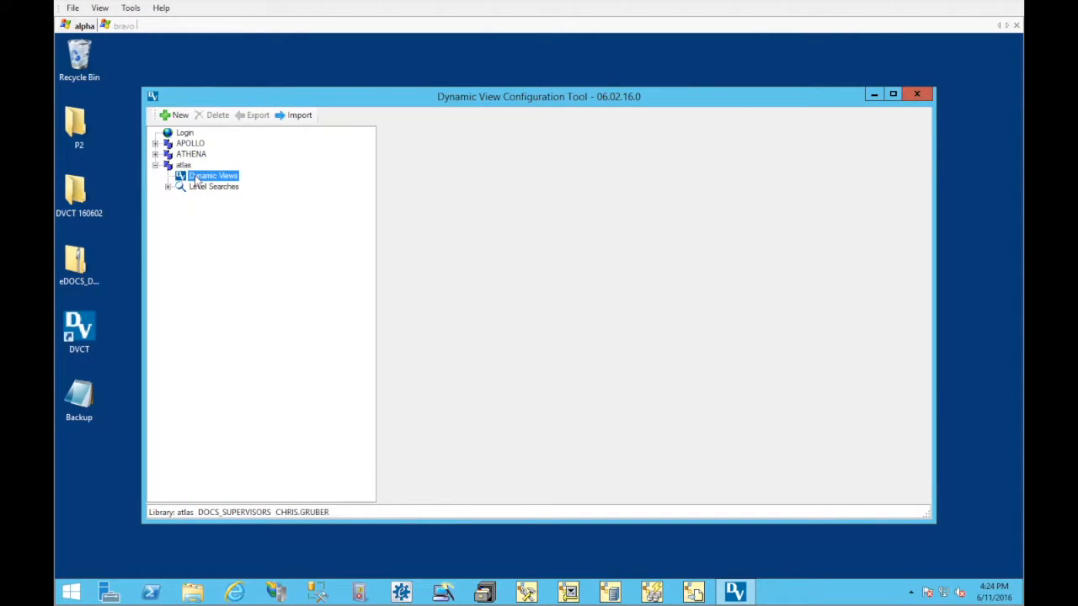
# Start a new dynamic view in the atlas library with View Name Legal View and View ID LEGAL
pyautogui.rightClick(239, 176)
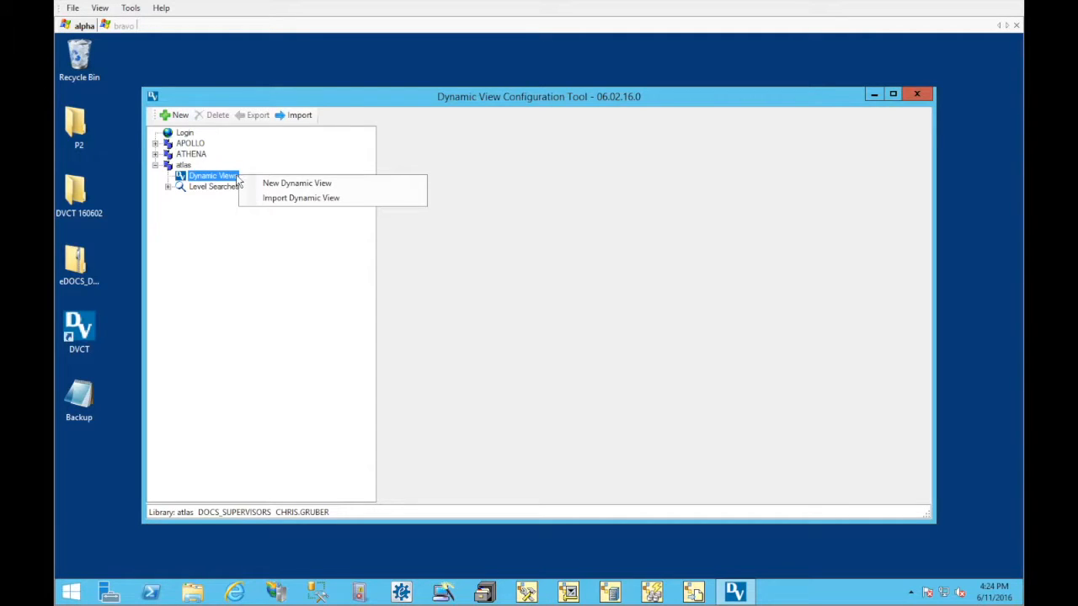
pyautogui.click(210, 207)
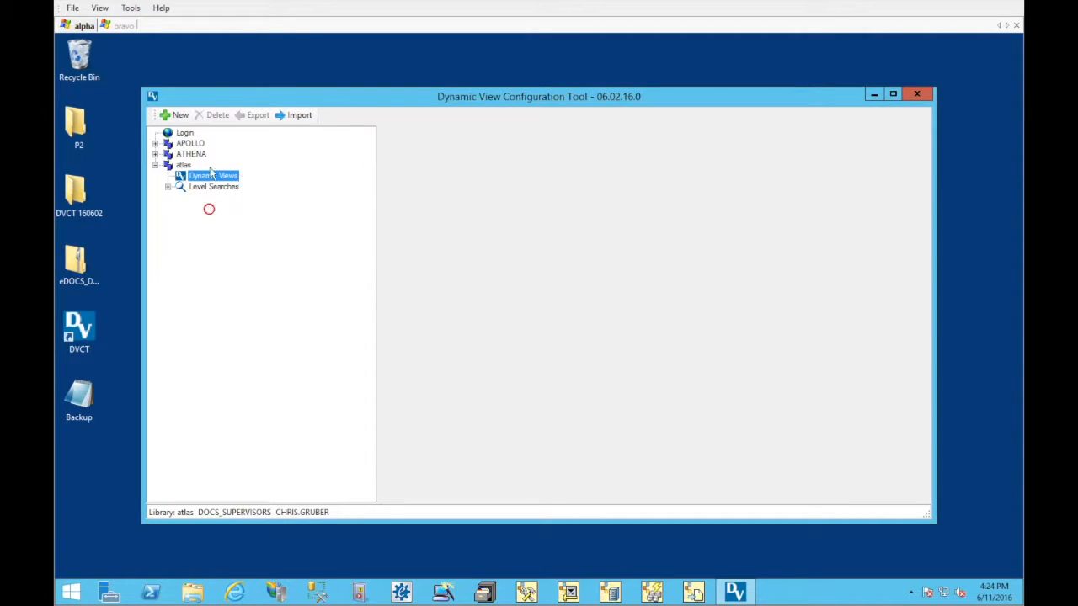
pyautogui.click(179, 117)
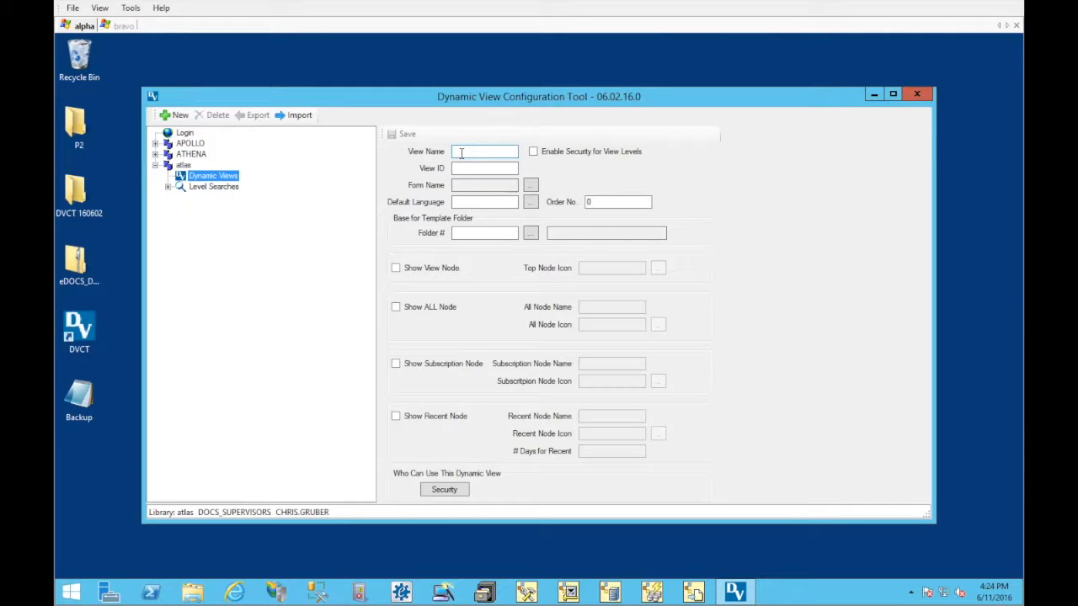
pyautogui.click(461, 153)
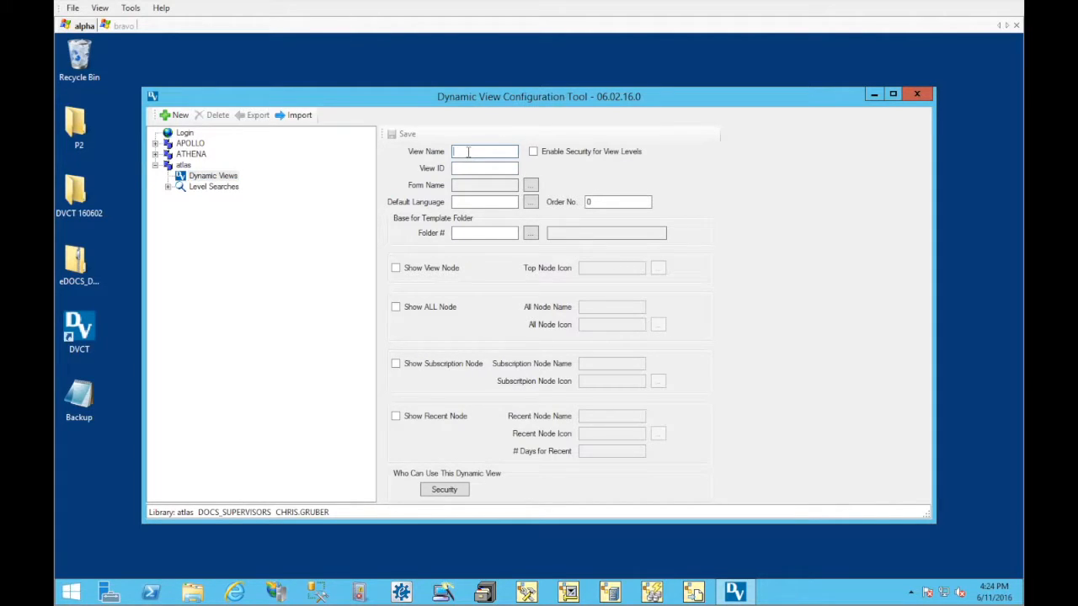
pyautogui.click(475, 185)
pyautogui.click(480, 202)
pyautogui.click(477, 152)
pyautogui.write('Legal View')
pyautogui.press('Tab')
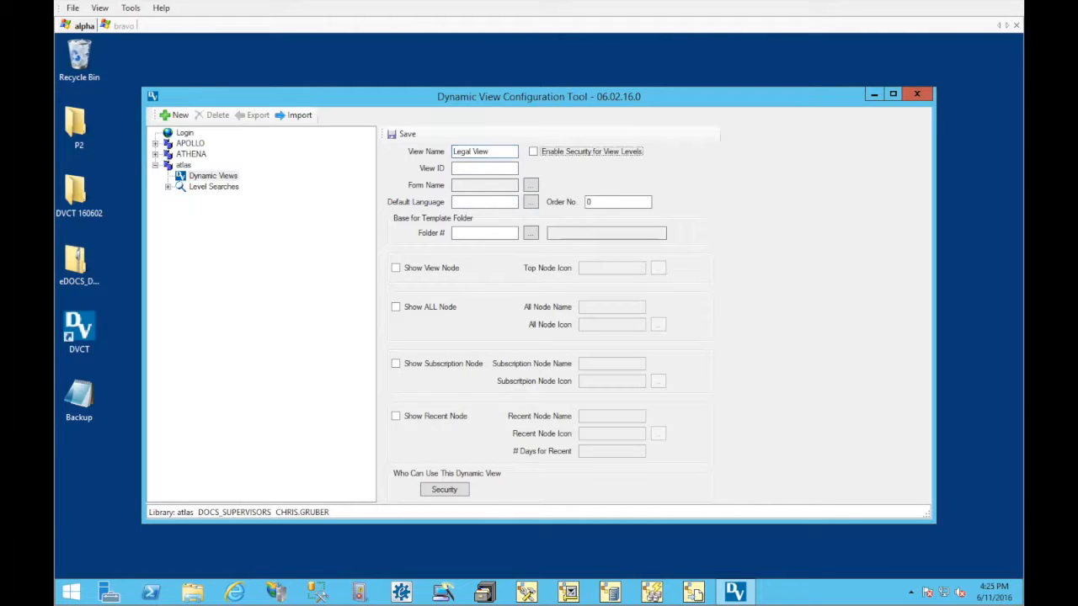
pyautogui.press('Tab')
pyautogui.write('LEGAL')
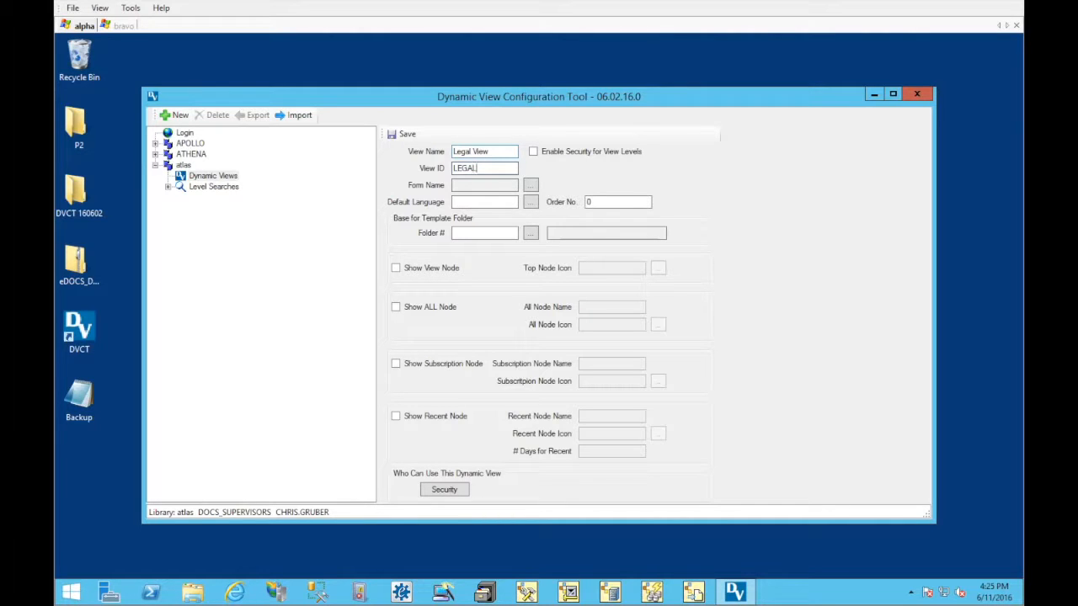
# Assign the LEGALPROF form and the default language ENU to the new Legal View
pyautogui.click(530, 187)
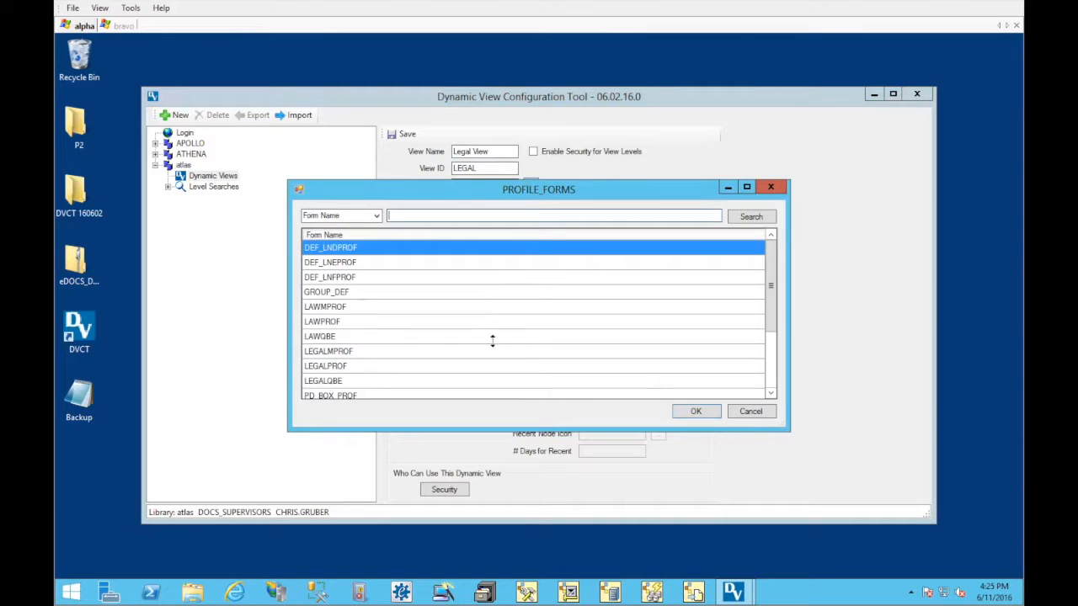
pyautogui.click(405, 367)
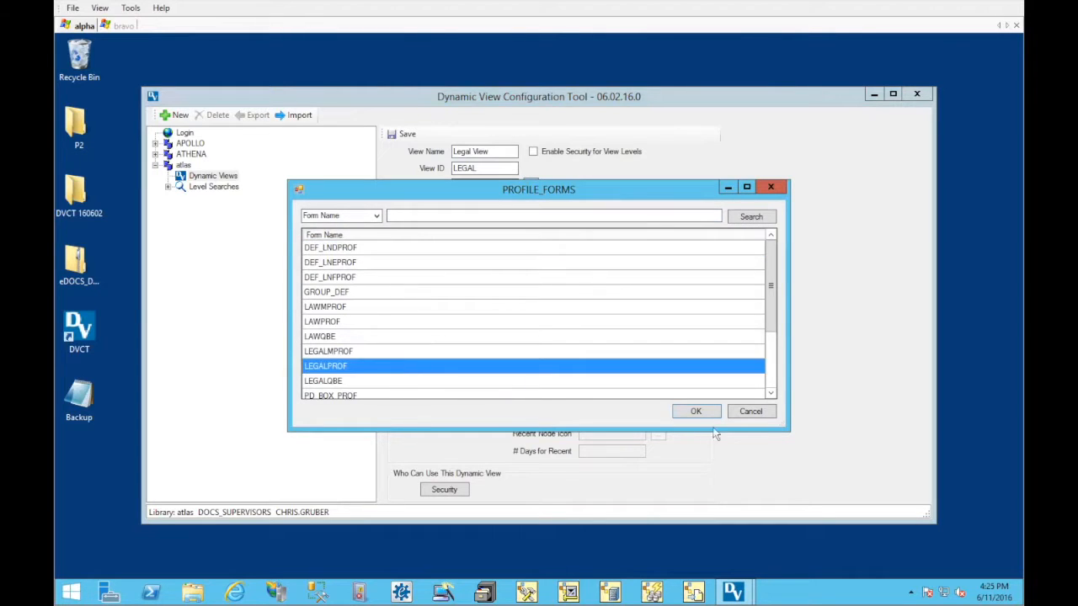
pyautogui.click(696, 412)
pyautogui.click(530, 202)
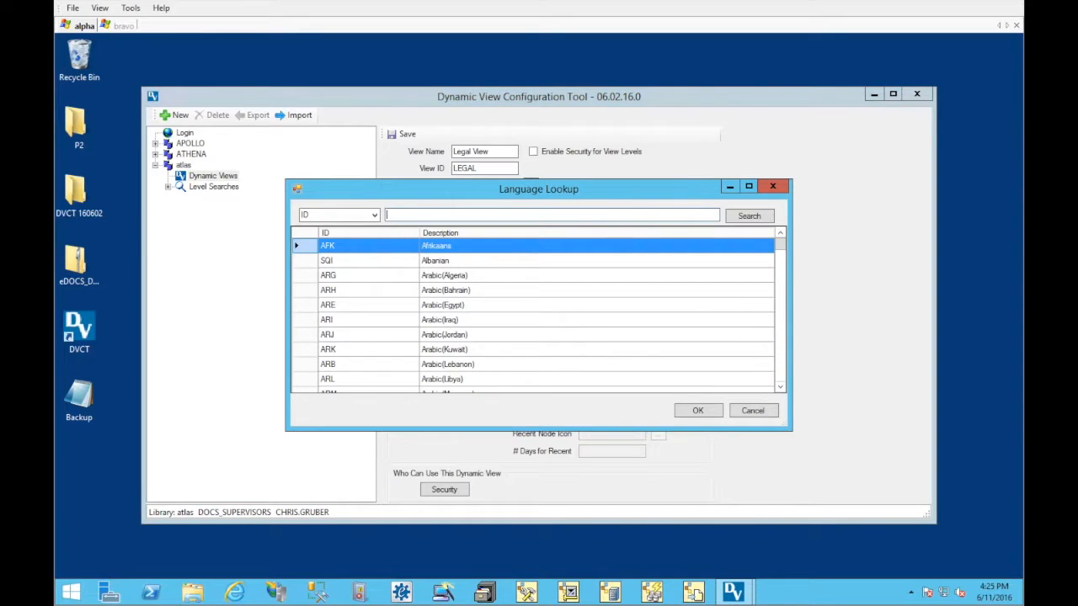
pyautogui.press('Return')
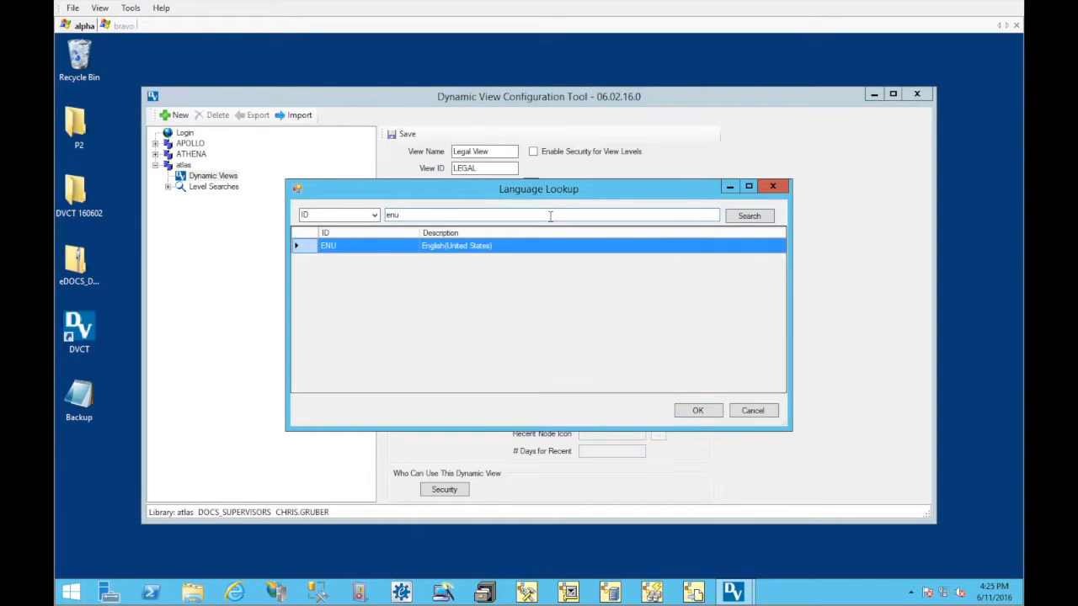
pyautogui.click(698, 410)
# Show the View, ALL, Subscription and Recent nodes for the Legal View and choose a Top Node Icon
pyautogui.click(437, 269)
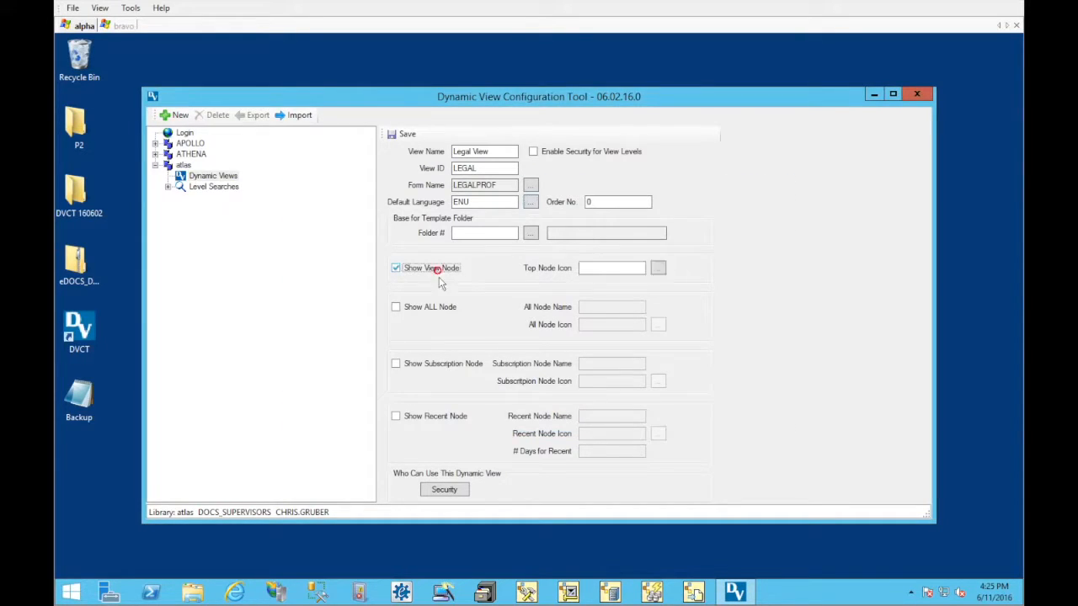
pyautogui.click(442, 308)
pyautogui.click(451, 368)
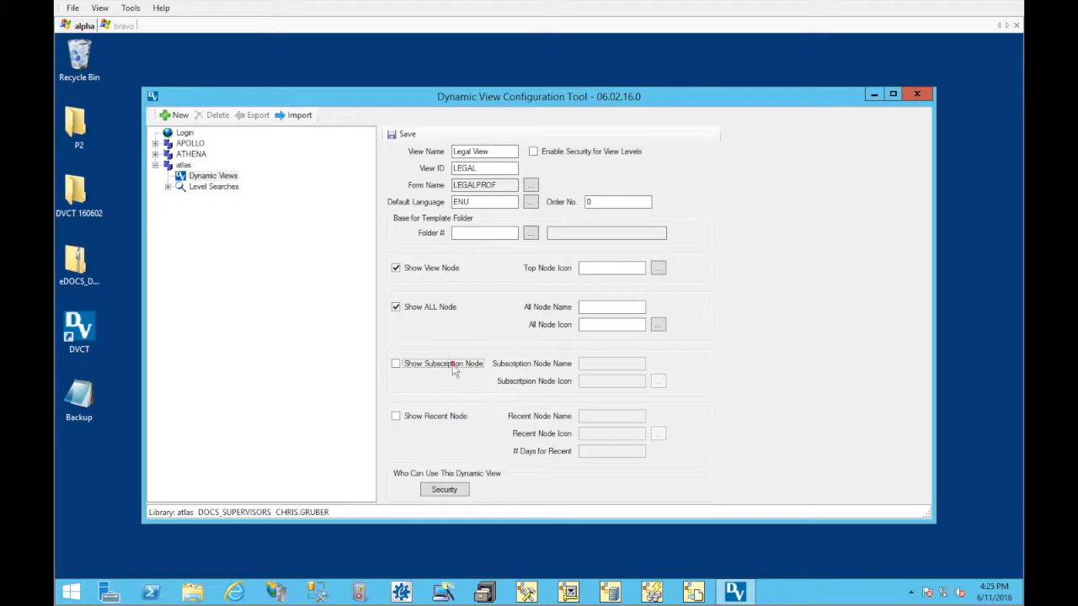
pyautogui.click(450, 418)
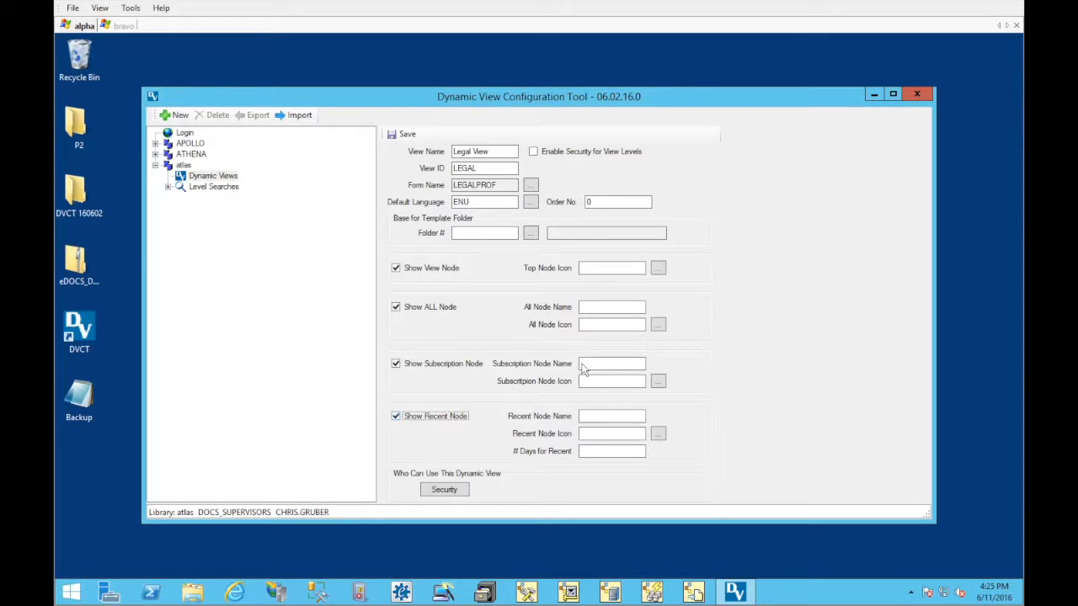
pyautogui.click(659, 268)
pyautogui.doubleClick(309, 202)
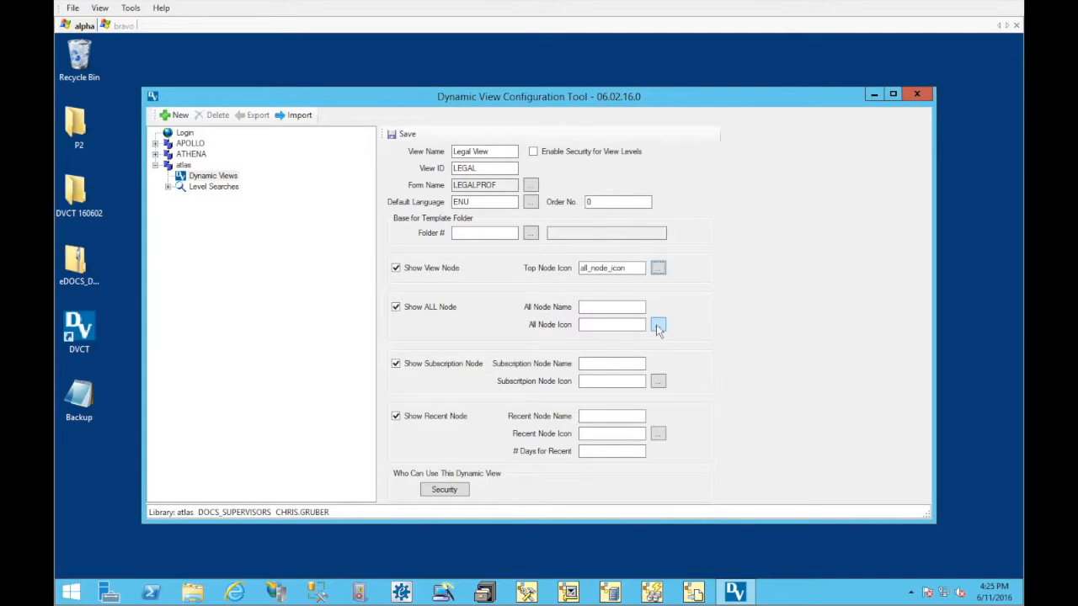
# Review the Legal View's security rights for the DOCS_USERS group and the individual user
pyautogui.click(444, 490)
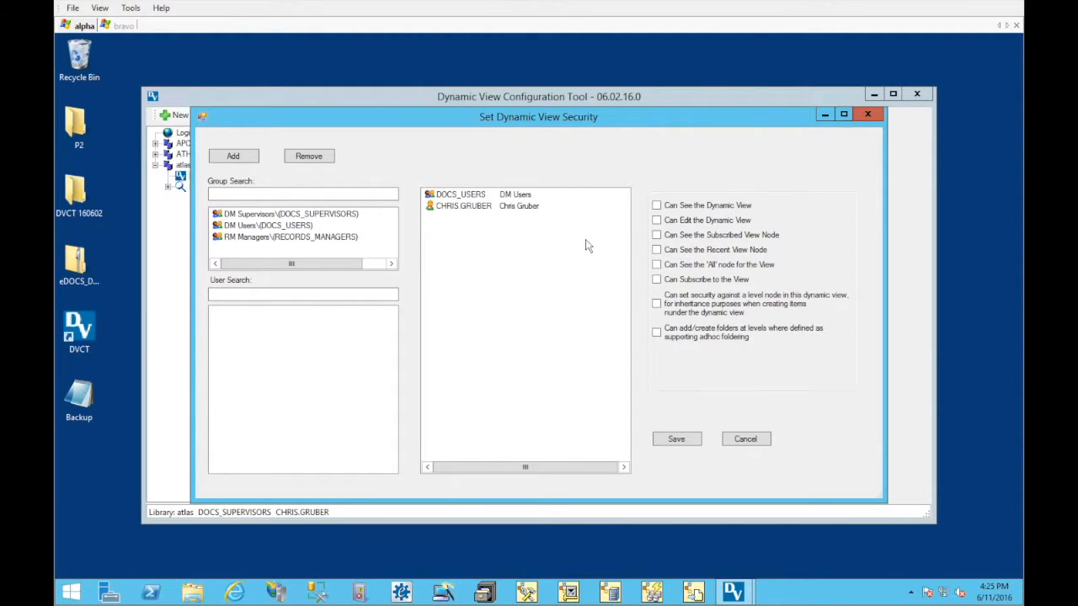
pyautogui.click(475, 195)
pyautogui.click(472, 206)
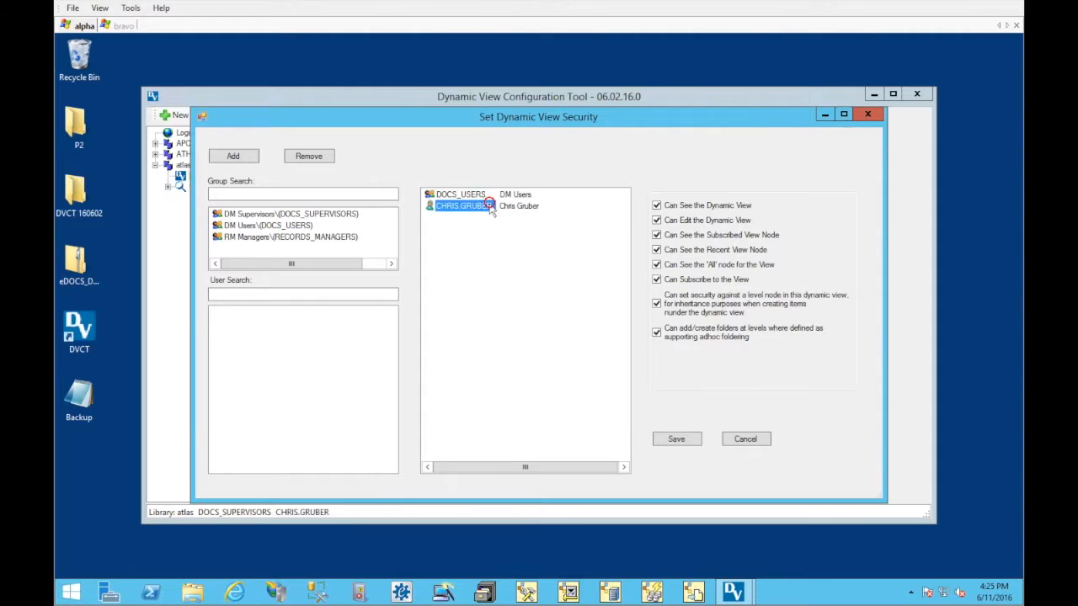
pyautogui.click(472, 195)
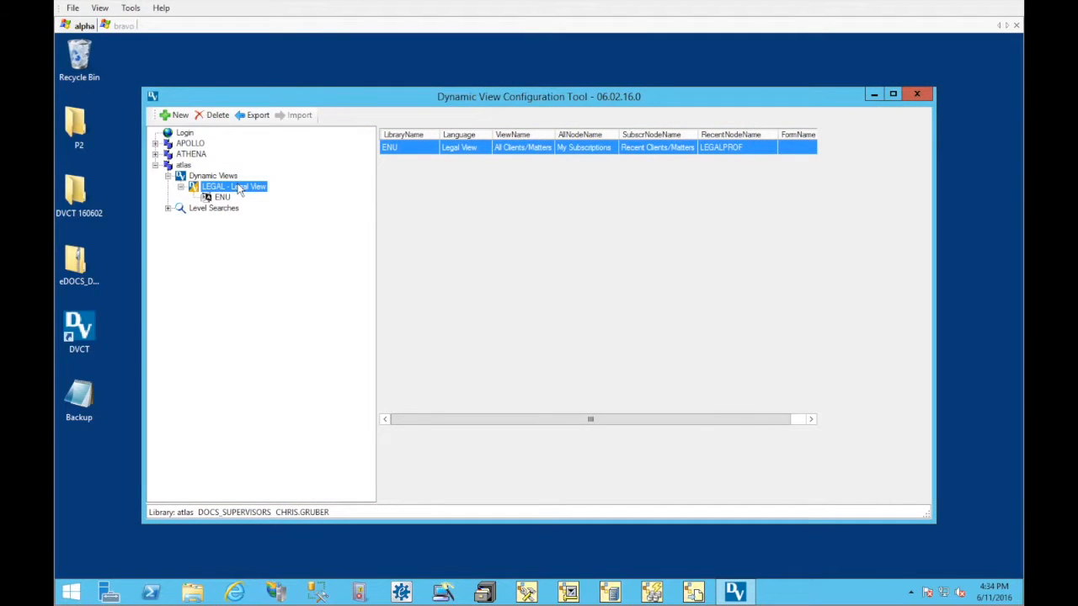
# Start a new view level under atlas's Legal View, named Clients with the level icon client_icon
pyautogui.rightClick(216, 192)
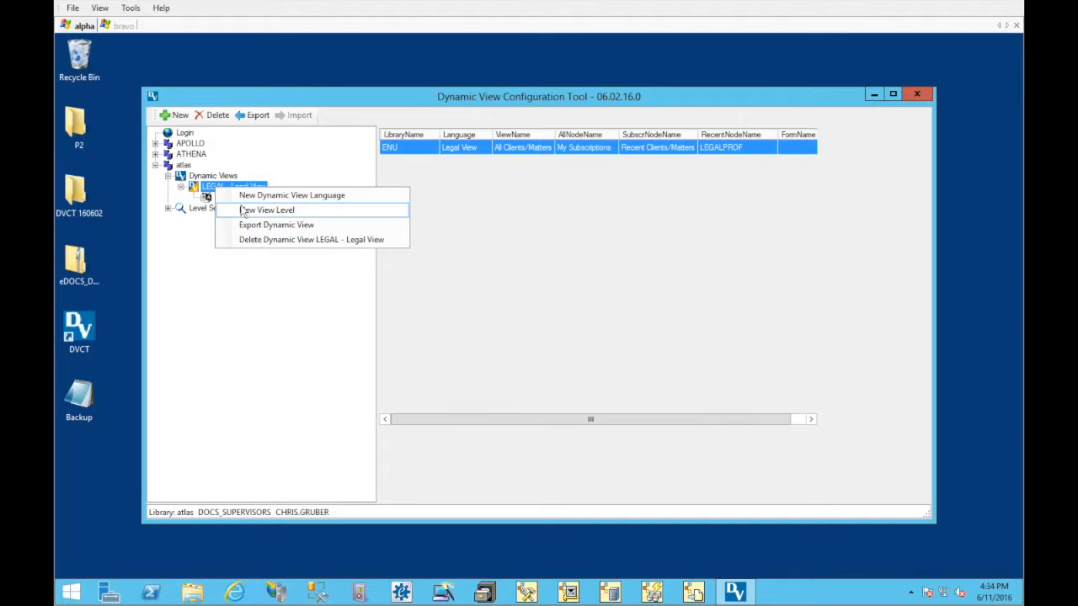
pyautogui.click(309, 212)
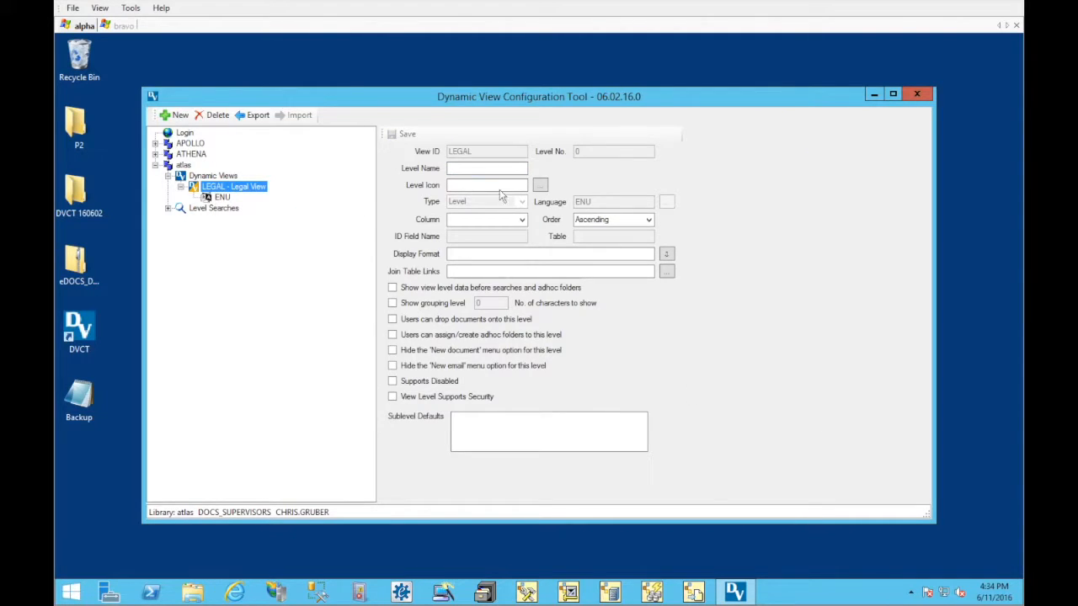
pyautogui.click(456, 170)
pyautogui.write('Clients')
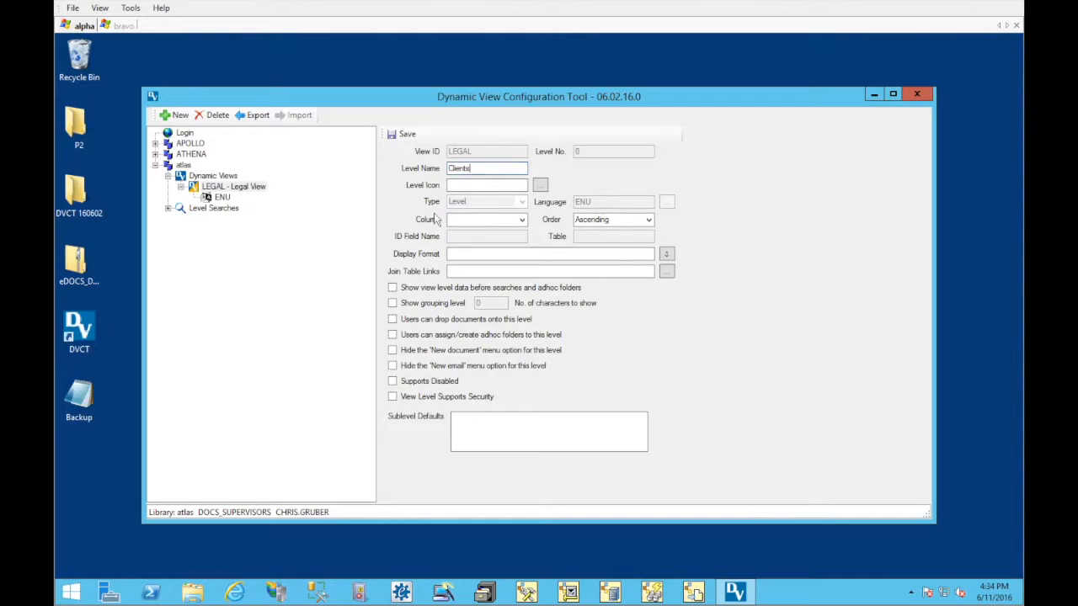
pyautogui.click(543, 186)
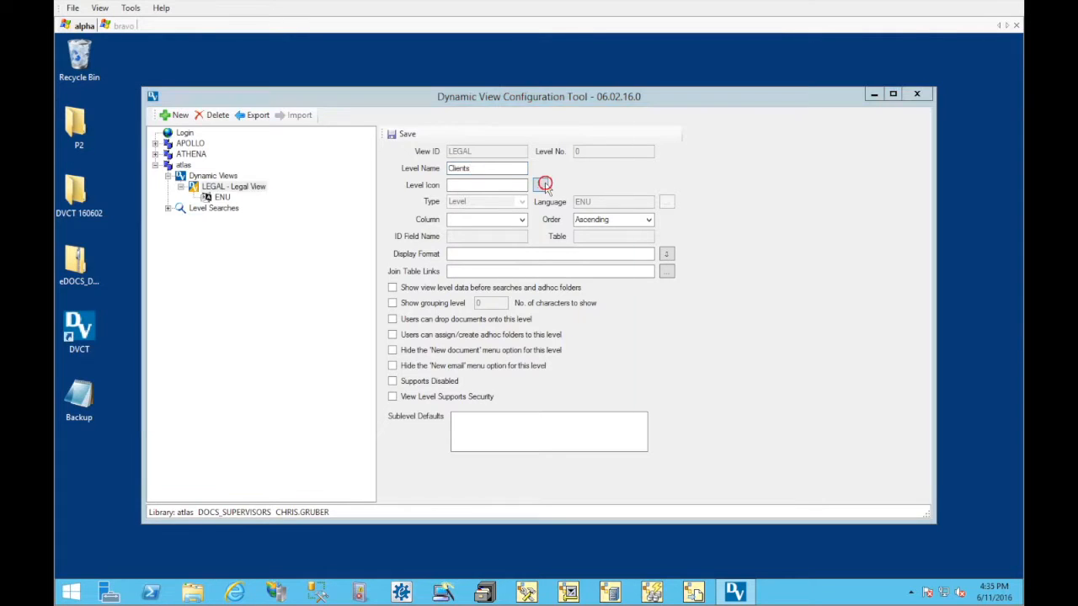
pyautogui.click(310, 216)
pyautogui.doubleClick(312, 217)
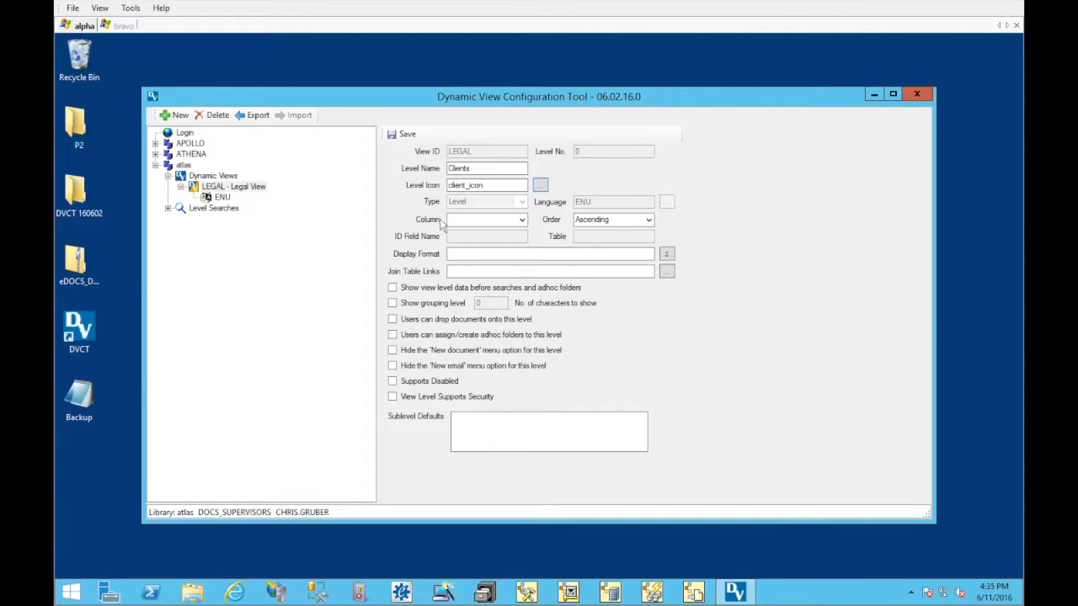
# Set the Clients level's column to CLIENT_ID (MATTER) (CLIENT) and its display format to {CLIENT_NAME}
pyautogui.click(522, 221)
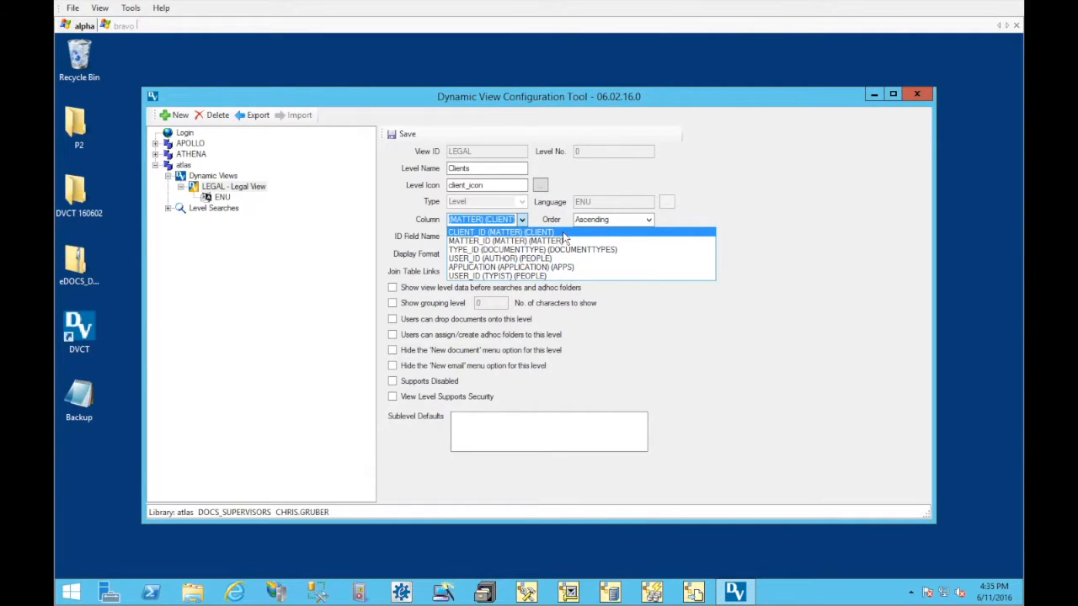
pyautogui.click(562, 231)
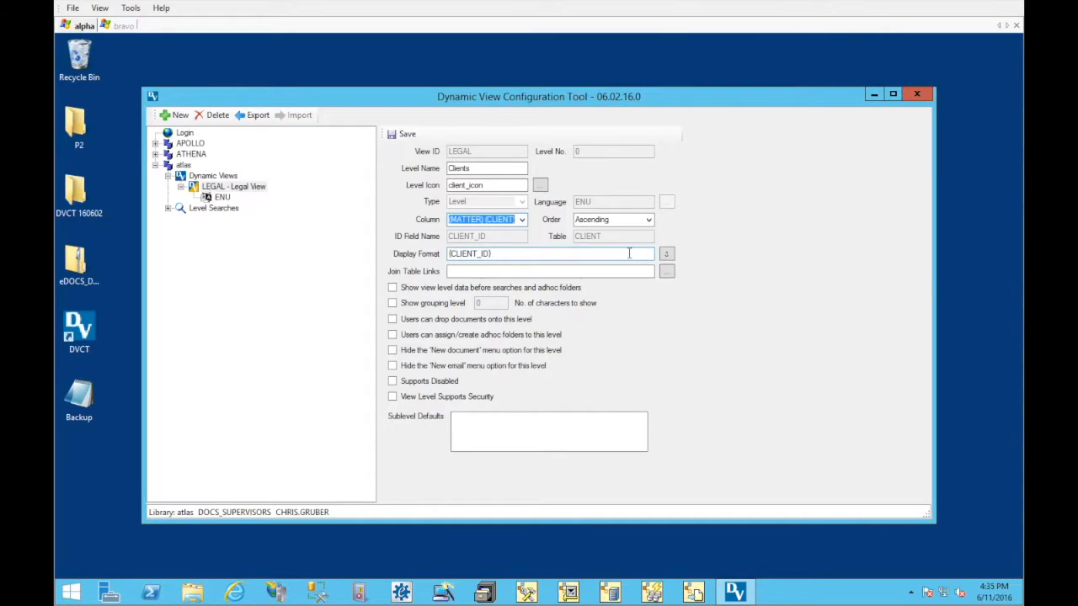
pyautogui.moveTo(629, 253); pyautogui.dragTo(445, 254)
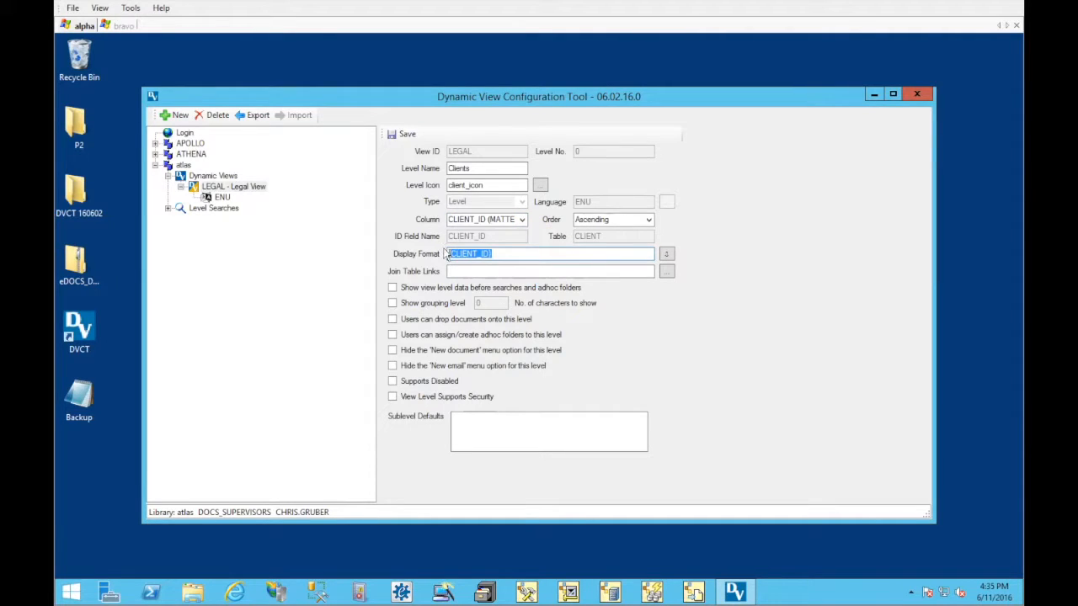
pyautogui.press('BackSpace')
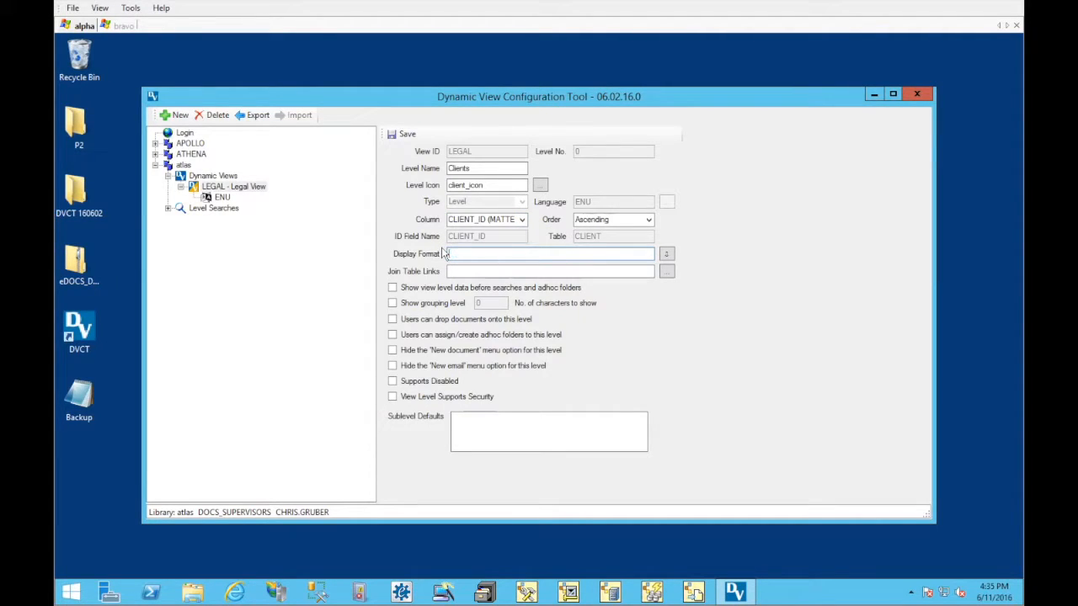
pyautogui.click(647, 253)
pyautogui.doubleClick(637, 253)
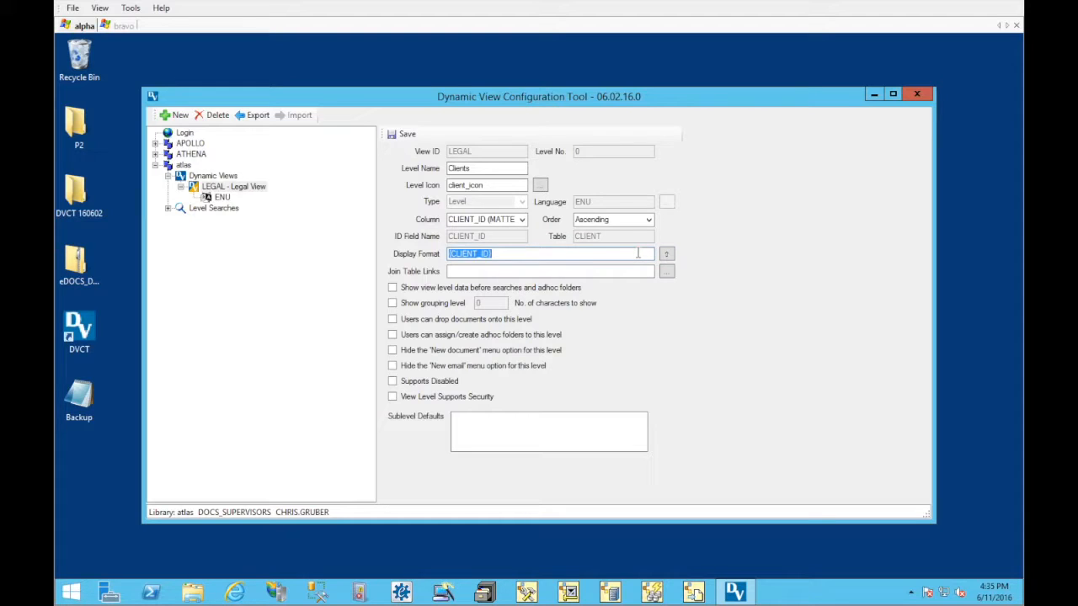
pyautogui.click(666, 254)
pyautogui.click(483, 254)
pyautogui.write('NAME')
pyautogui.click(581, 288)
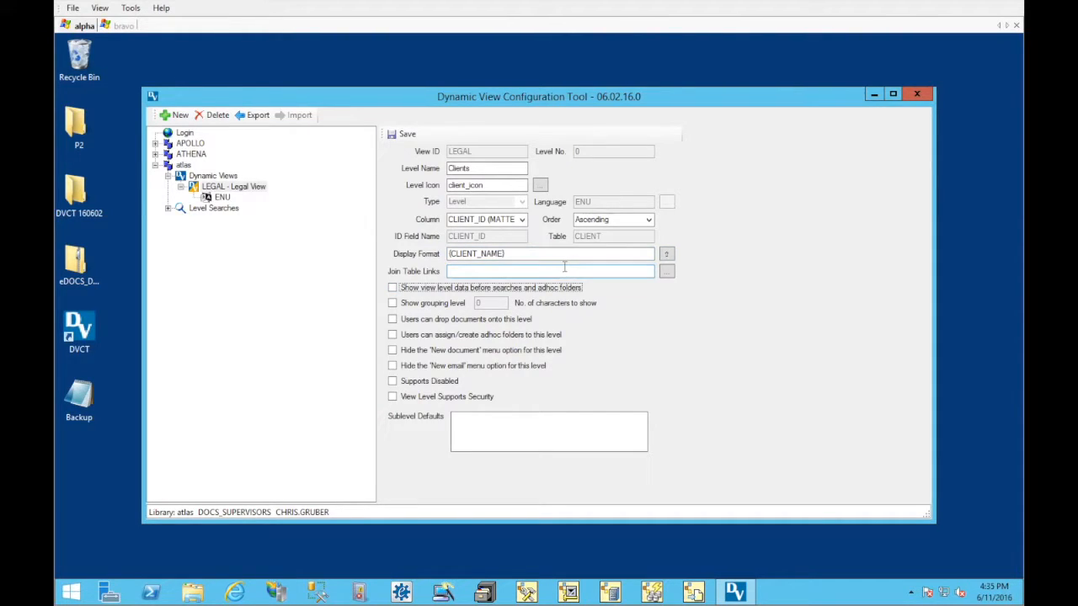
pyautogui.click(564, 267)
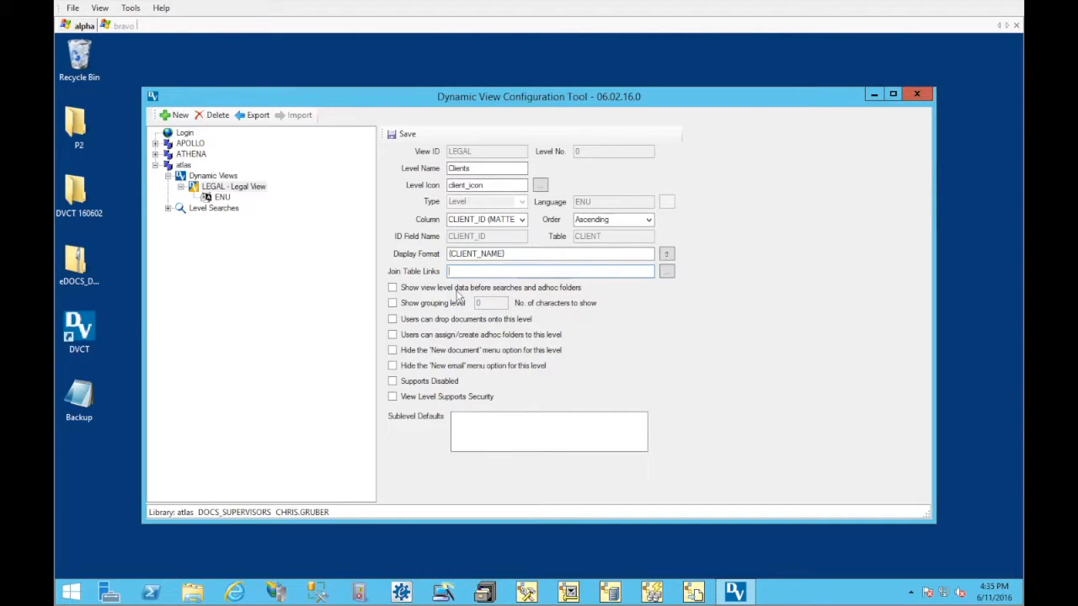
# For the Clients level, enable showing level data before searches and adhoc folders, dropping documents, assigning/creating adhoc folders, and view level security
pyautogui.click(435, 288)
pyautogui.click(434, 319)
pyautogui.click(439, 335)
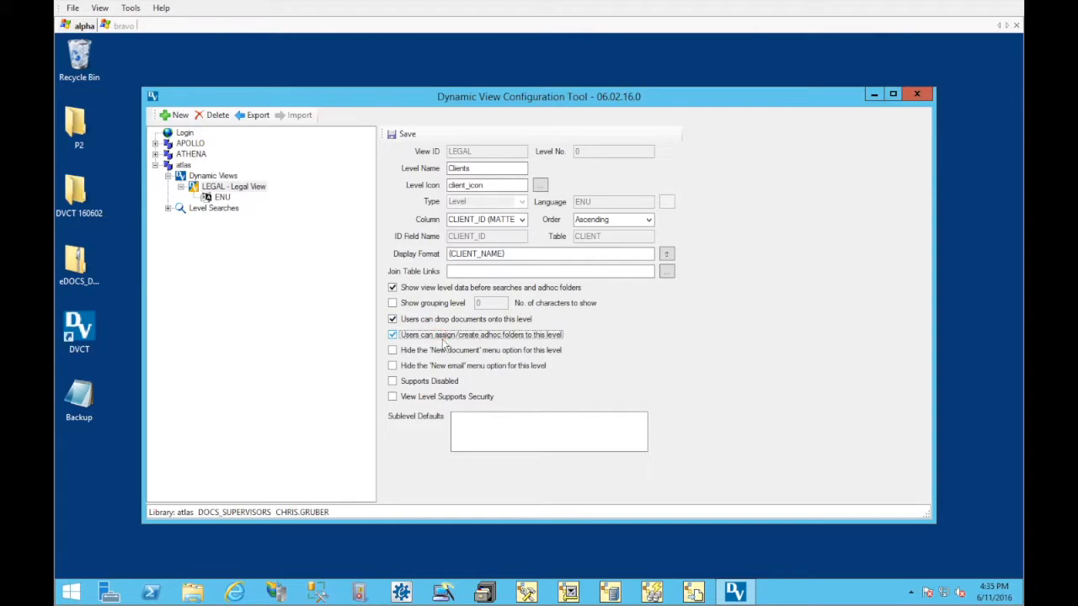
pyautogui.click(437, 397)
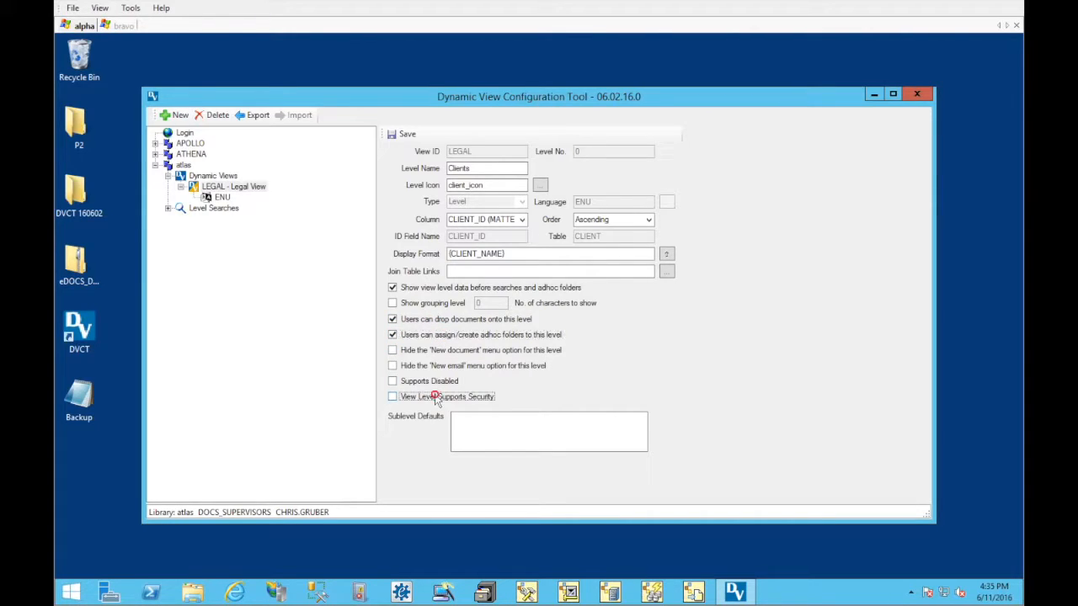
# Save the new Clients level in atlas's Legal View
pyautogui.click(406, 139)
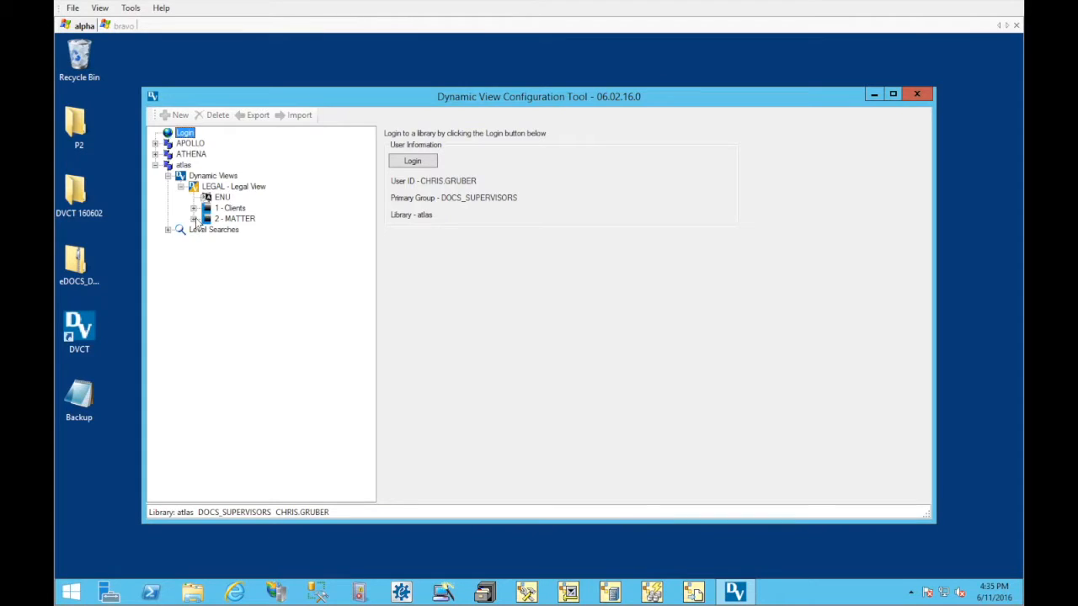
# Examine atlas's level searches, the actions offered for them, and the ENU definition of the ALL_DOCS_AND_EMAILS search
pyautogui.click(168, 230)
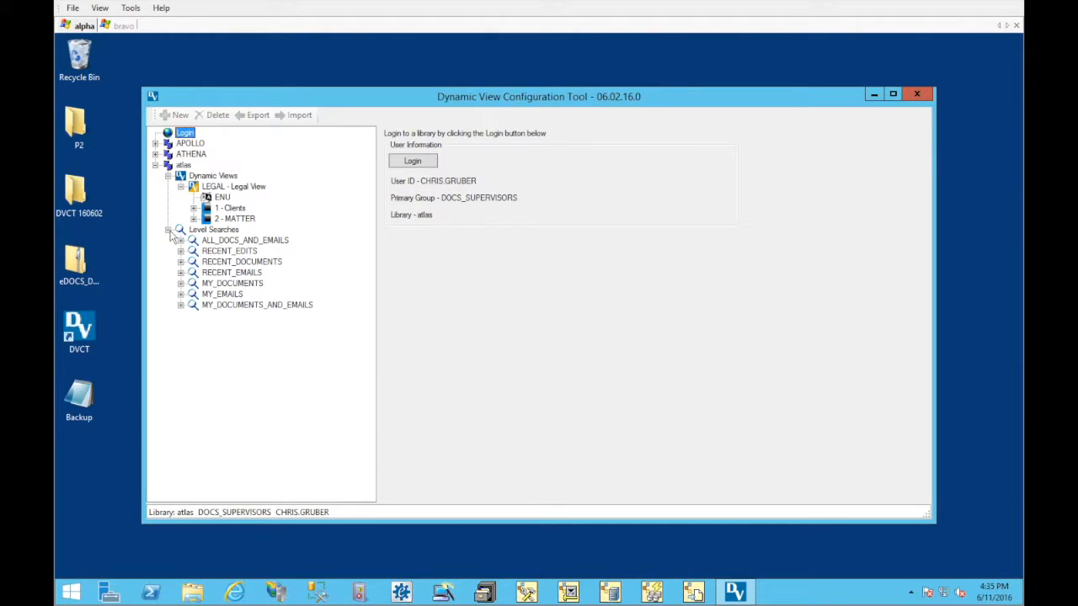
pyautogui.click(193, 232)
pyautogui.rightClick(200, 236)
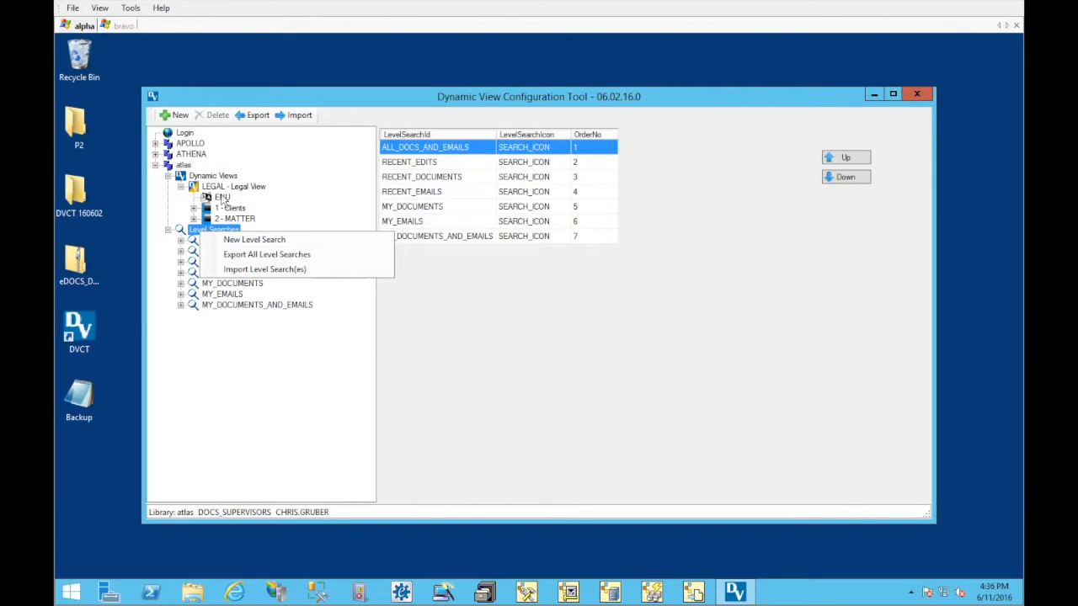
pyautogui.click(170, 262)
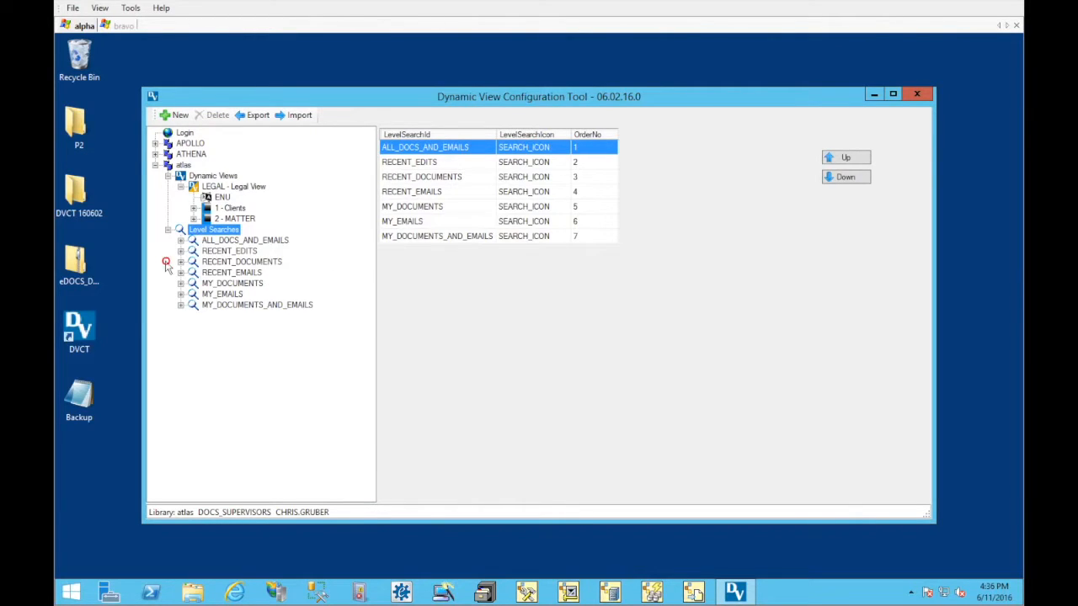
pyautogui.rightClick(202, 238)
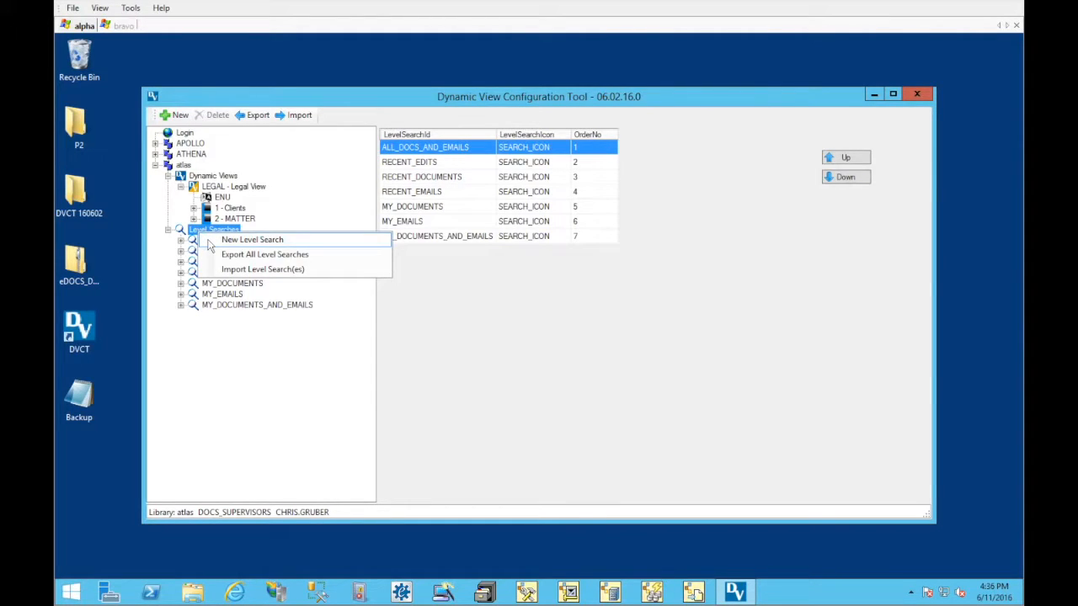
pyautogui.click(180, 241)
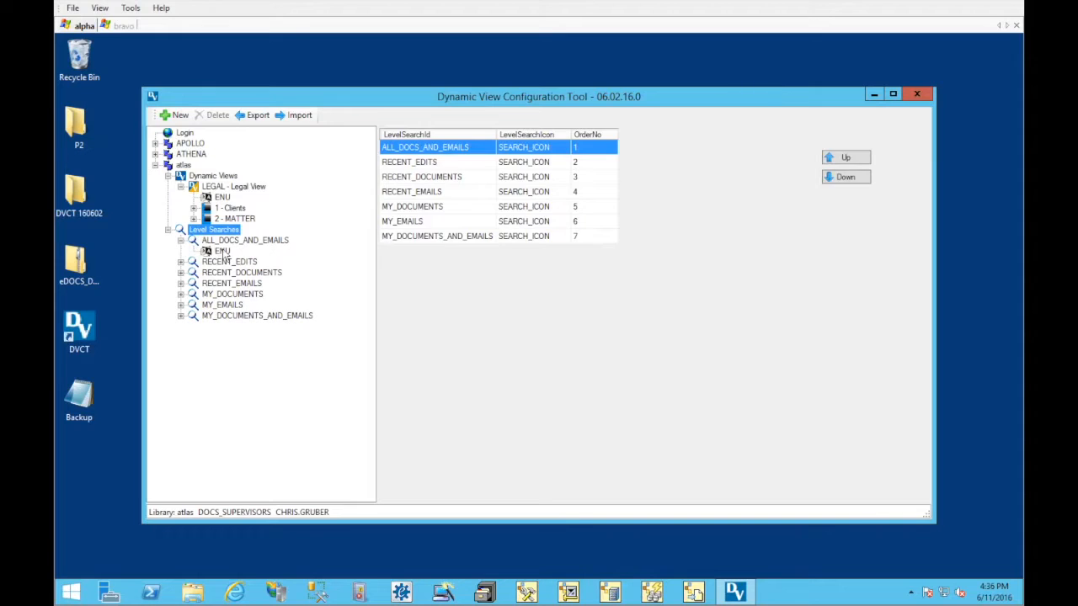
pyautogui.click(219, 251)
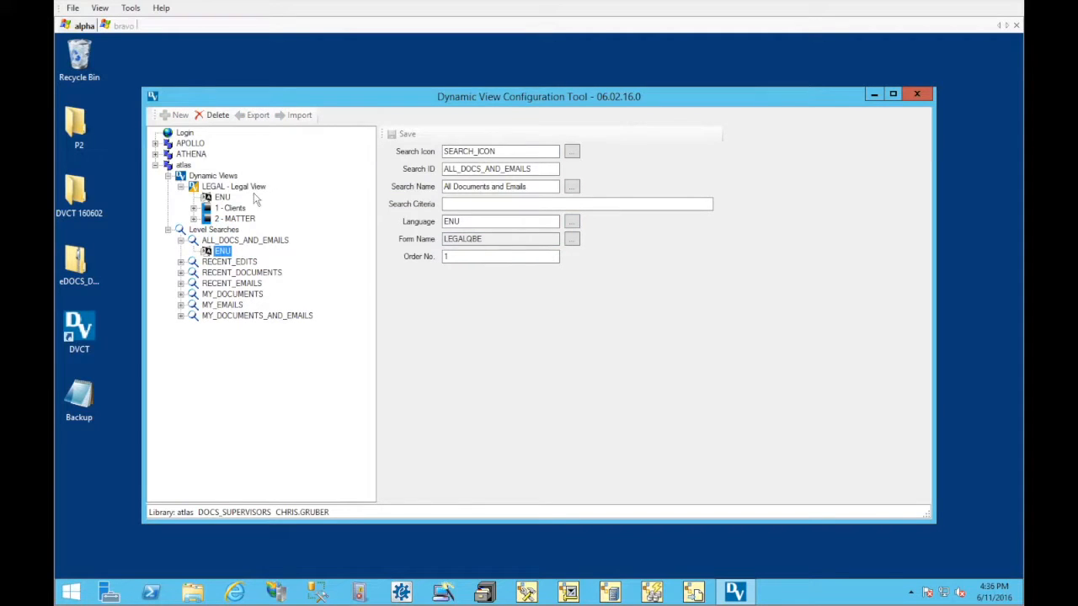
# Review the Clients level's summary, the level search list and the Legal View's ENU definition
pyautogui.click(194, 208)
pyautogui.click(235, 207)
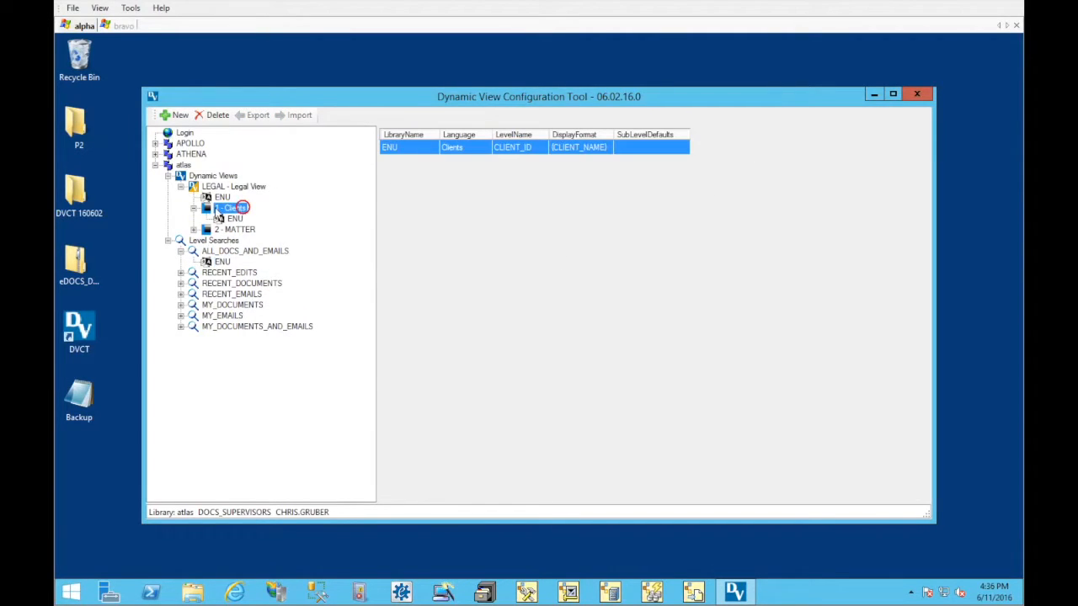
pyautogui.click(215, 241)
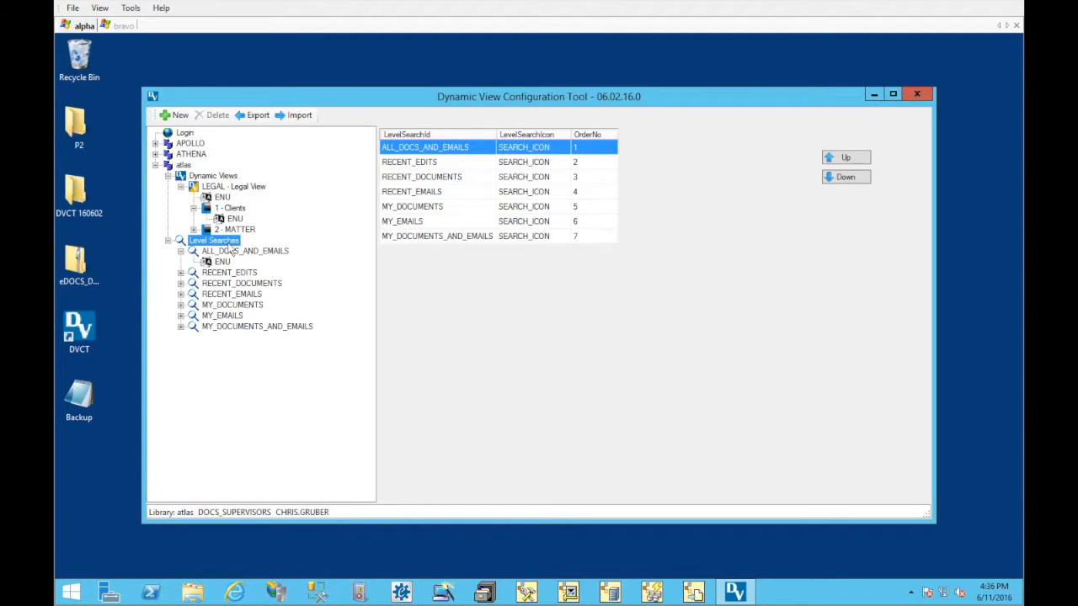
pyautogui.click(222, 197)
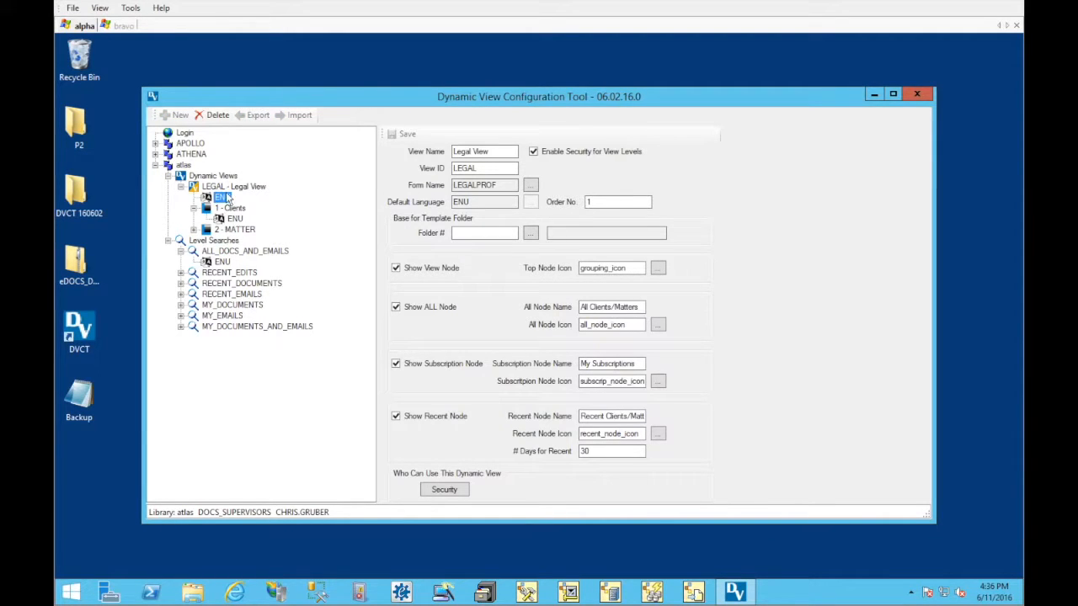
# Open a new dynamic view language for the Legal View and examine its language code and node name fields
pyautogui.rightClick(228, 186)
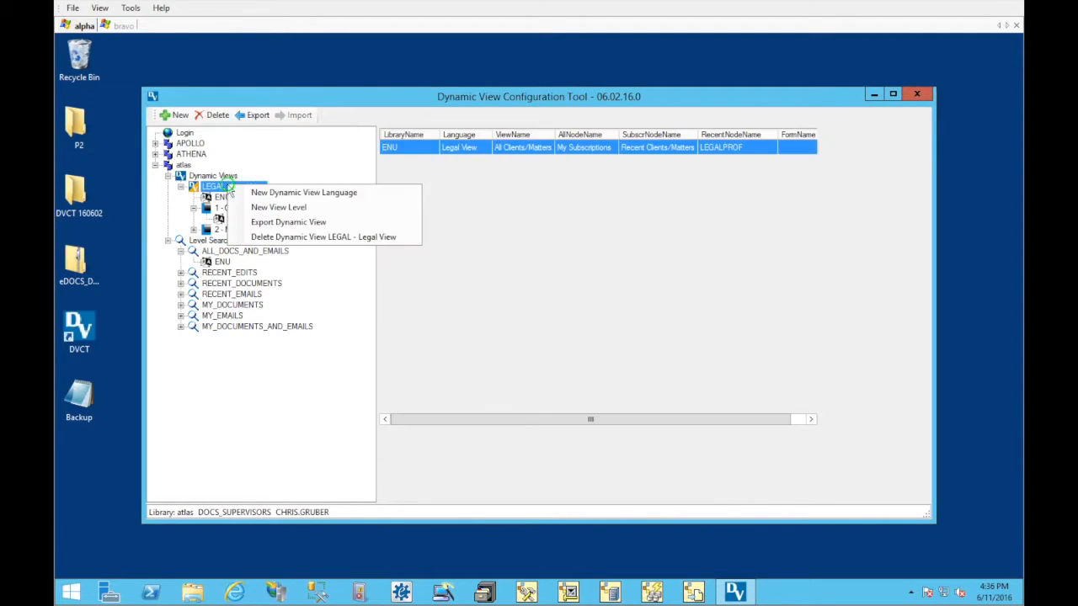
pyautogui.click(276, 194)
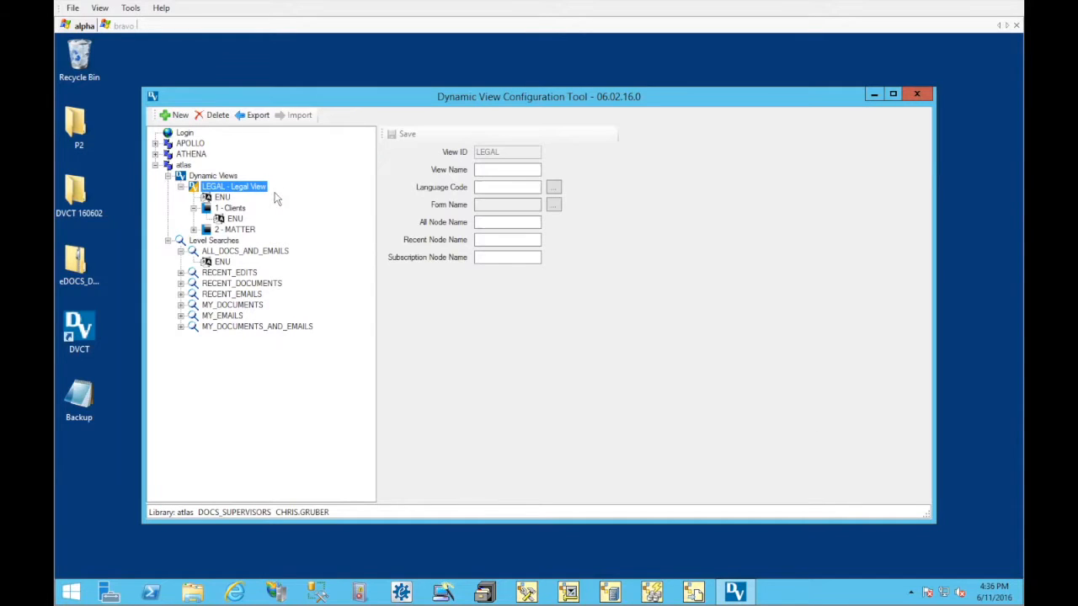
pyautogui.click(498, 187)
pyautogui.click(498, 221)
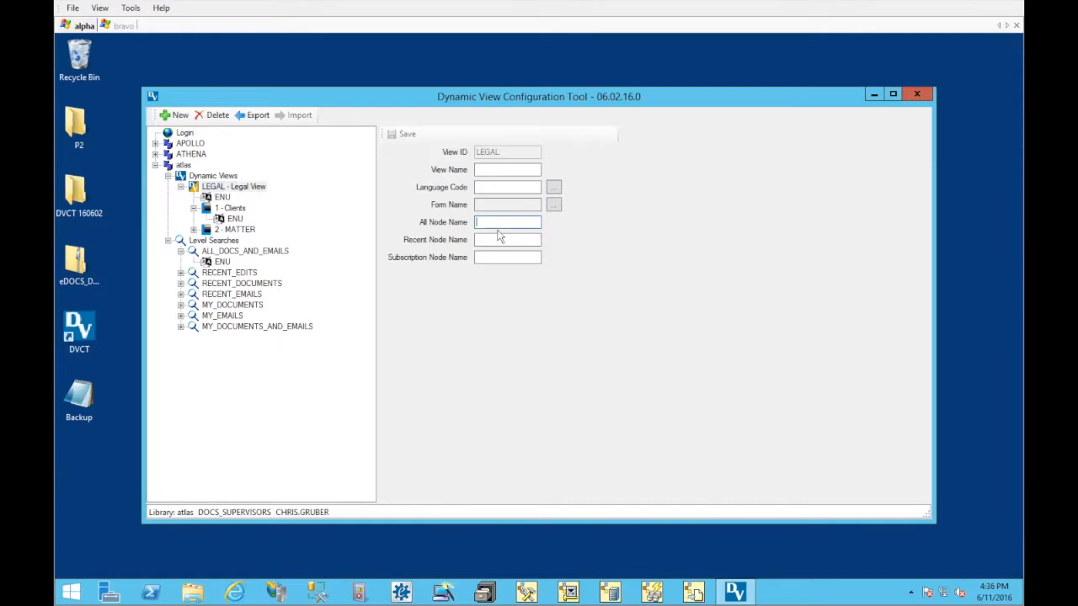
pyautogui.click(479, 239)
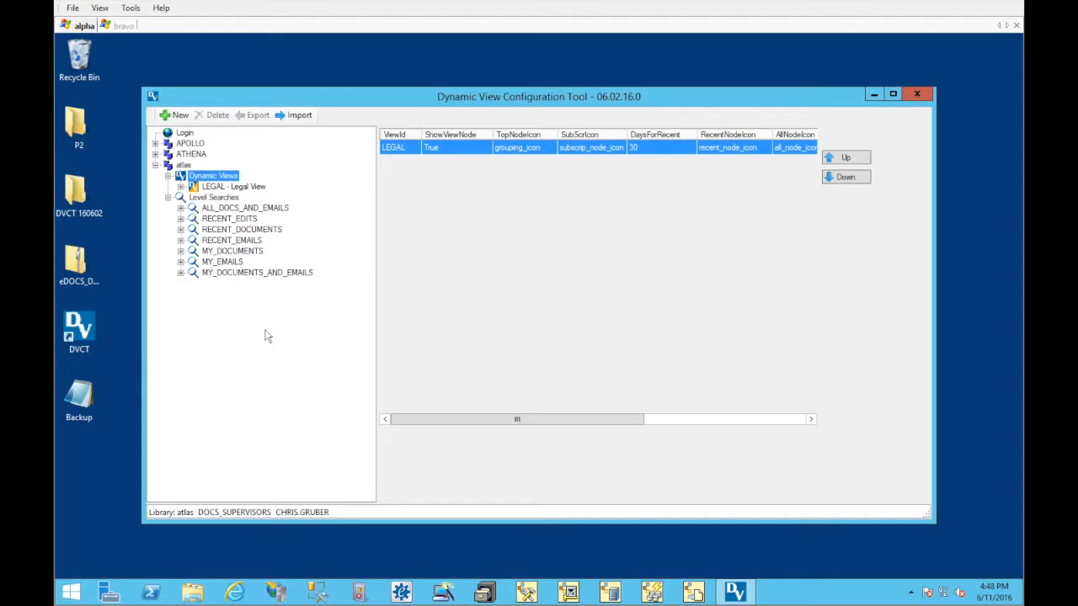
# Review the Legal View's language summary, its list of levels and its ENU definition
pyautogui.click(216, 186)
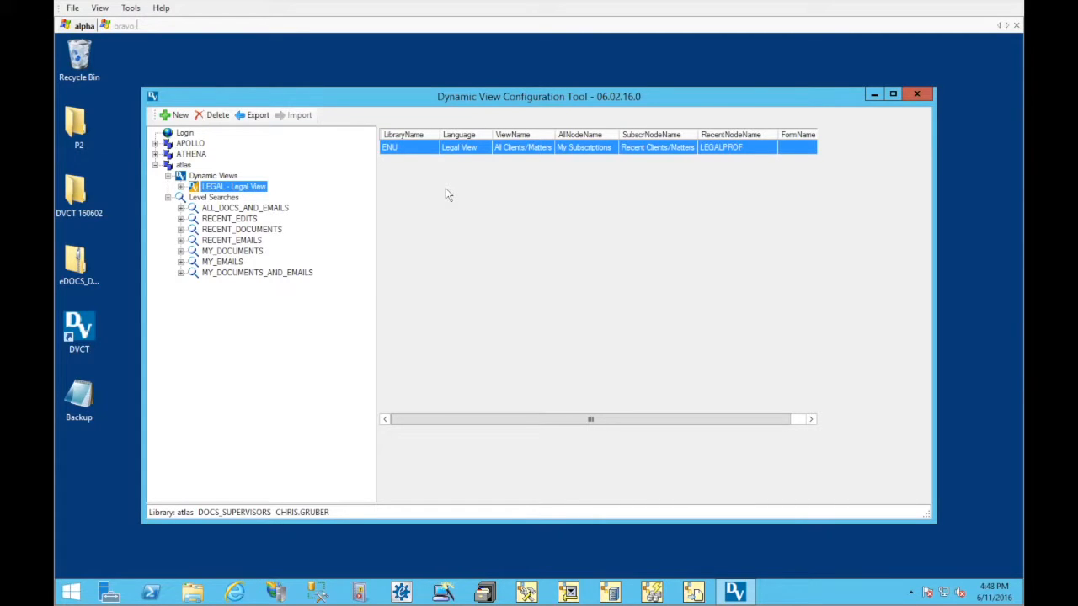
pyautogui.click(181, 187)
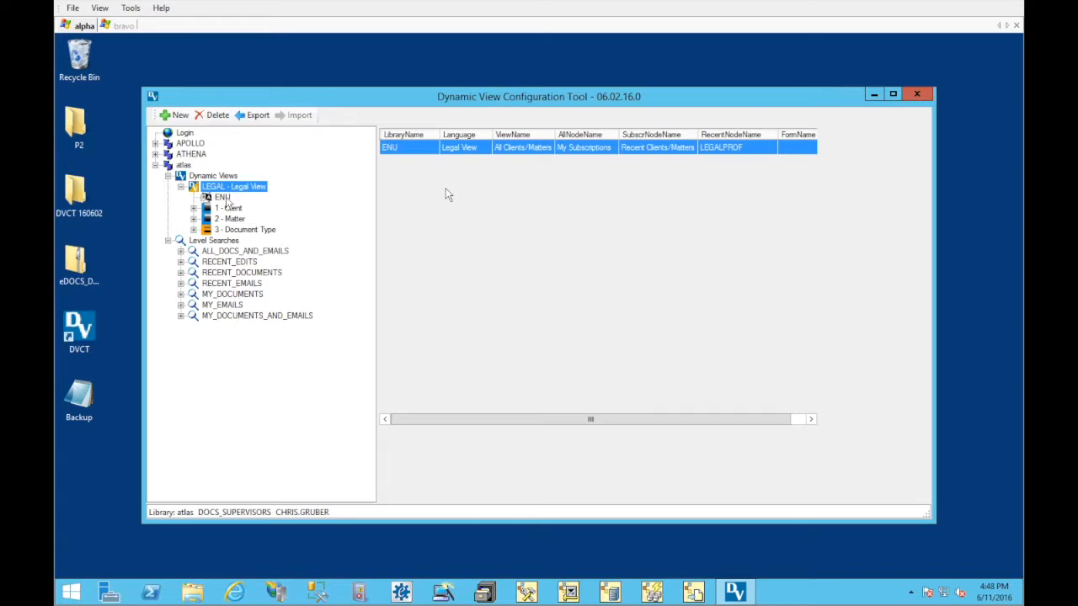
pyautogui.click(223, 198)
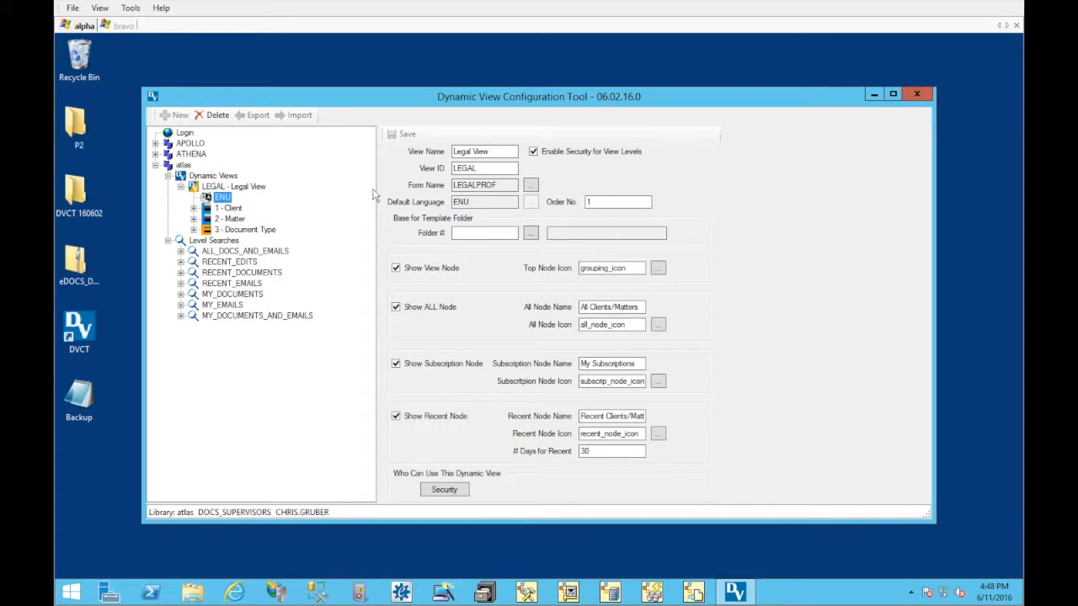
# Compare the Client level's ENU settings with the Legal View's own ENU settings
pyautogui.click(193, 208)
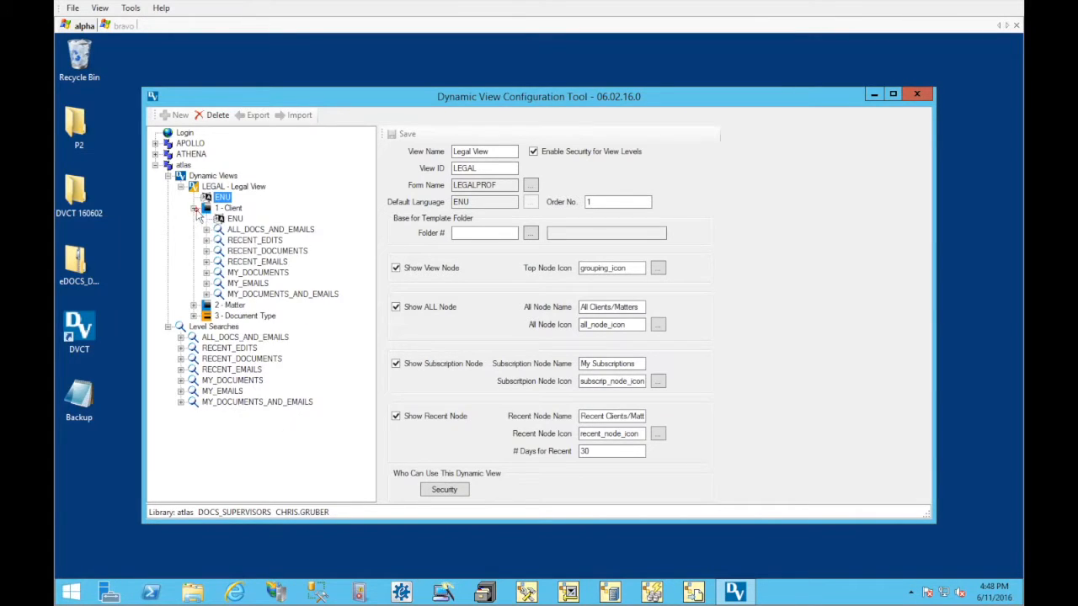
pyautogui.click(229, 219)
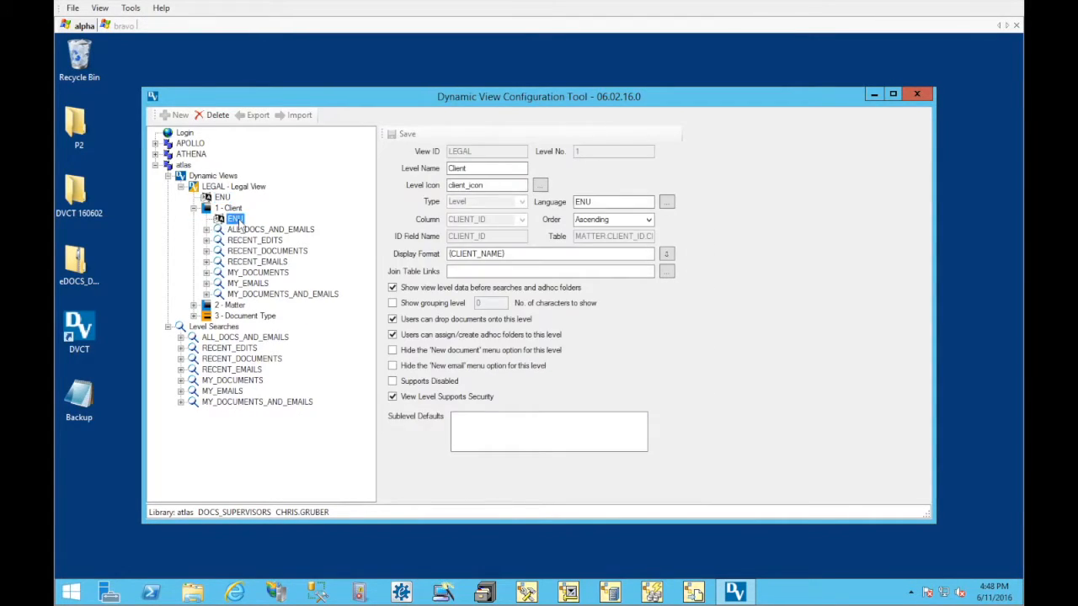
pyautogui.click(224, 198)
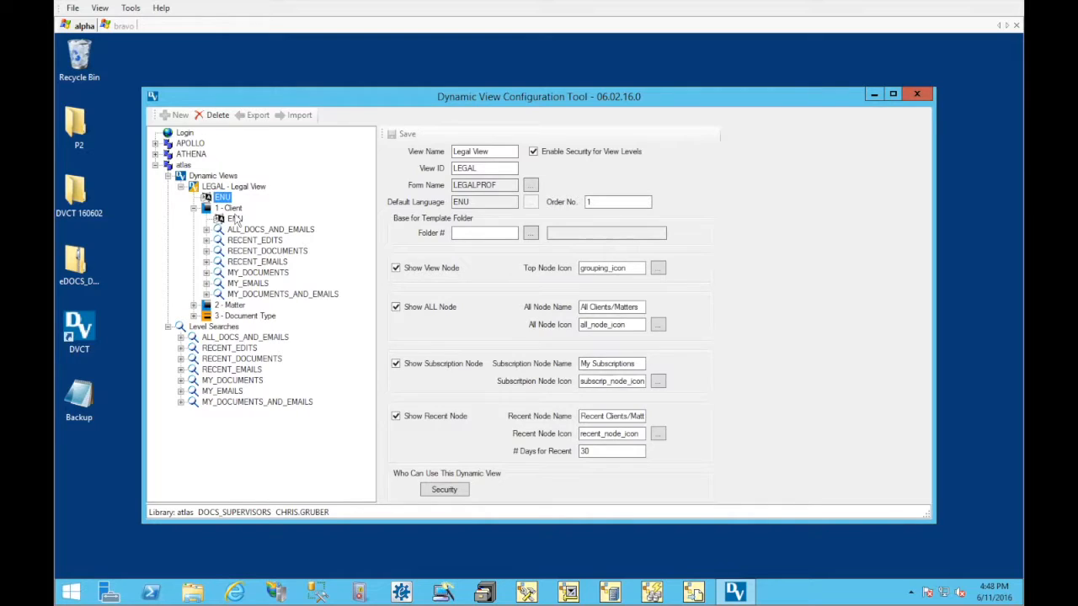
pyautogui.click(236, 220)
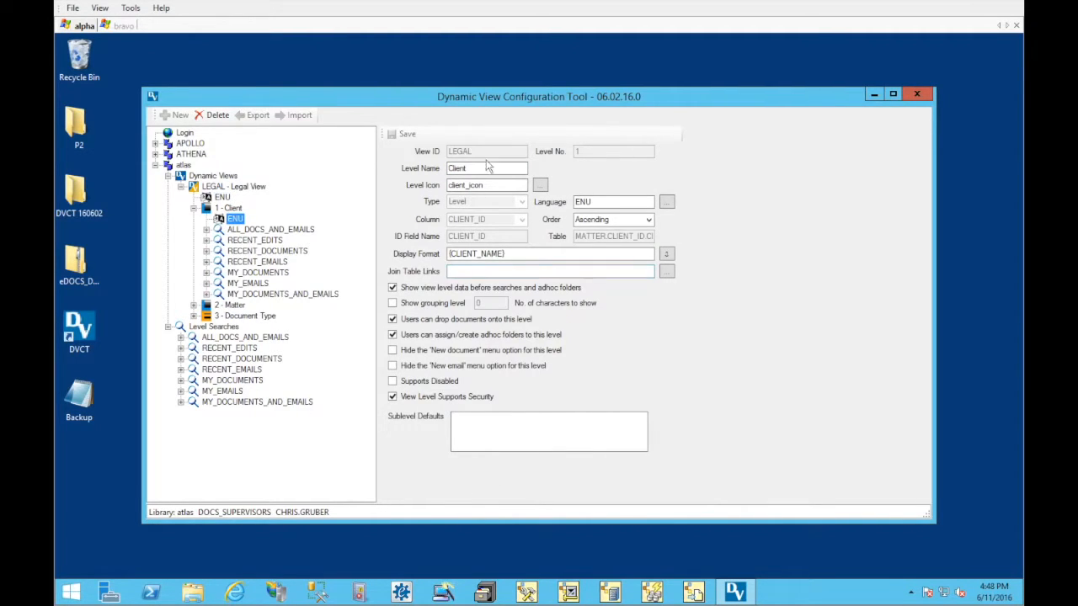
pyautogui.click(223, 197)
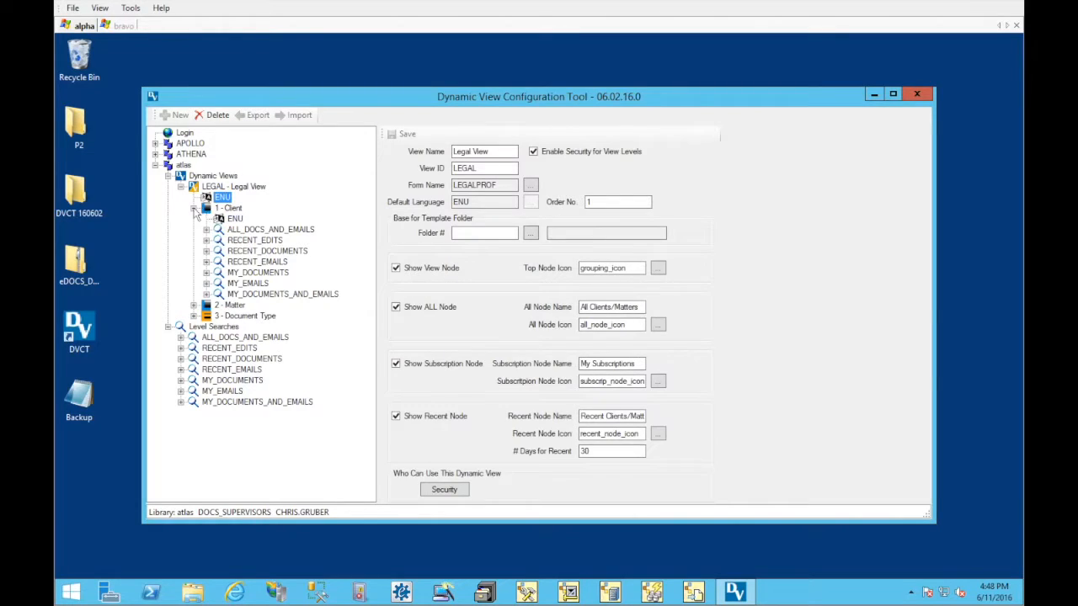
# Examine the Client level's language summary and its full ENU level settings
pyautogui.click(194, 208)
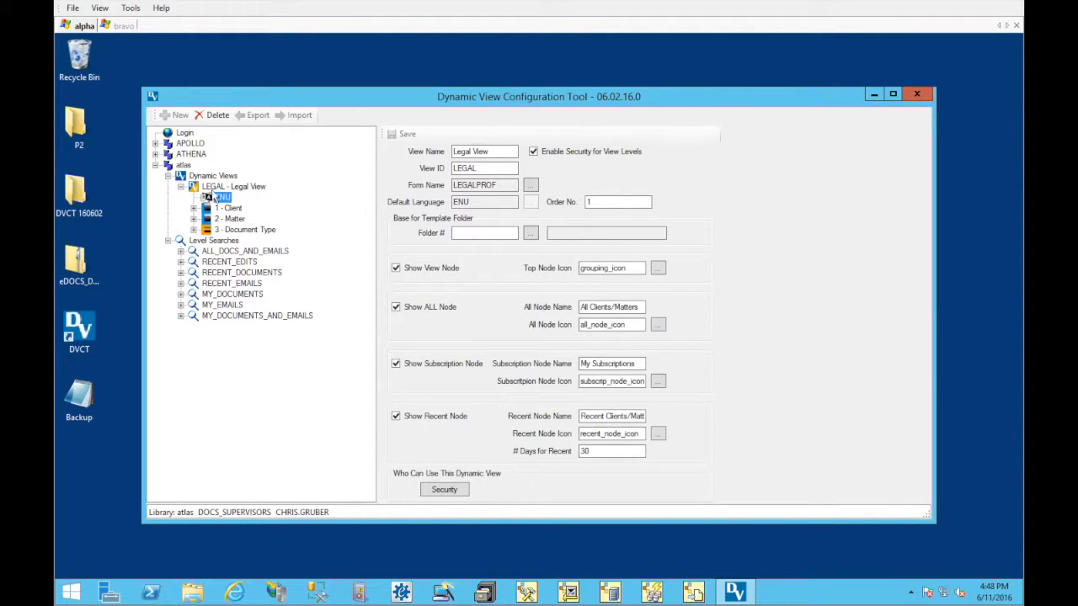
pyautogui.click(194, 208)
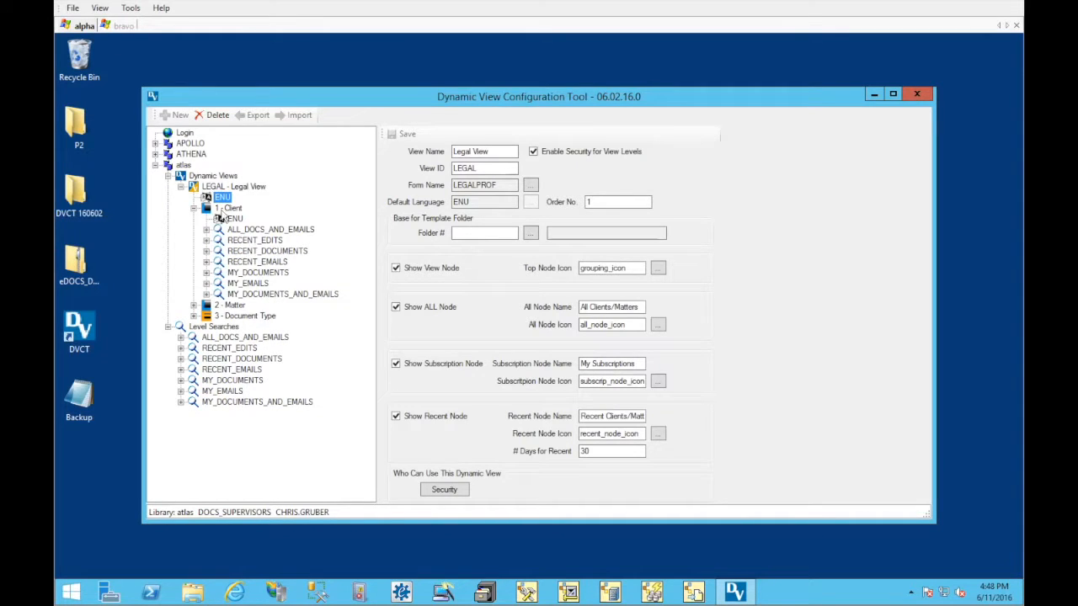
pyautogui.click(222, 210)
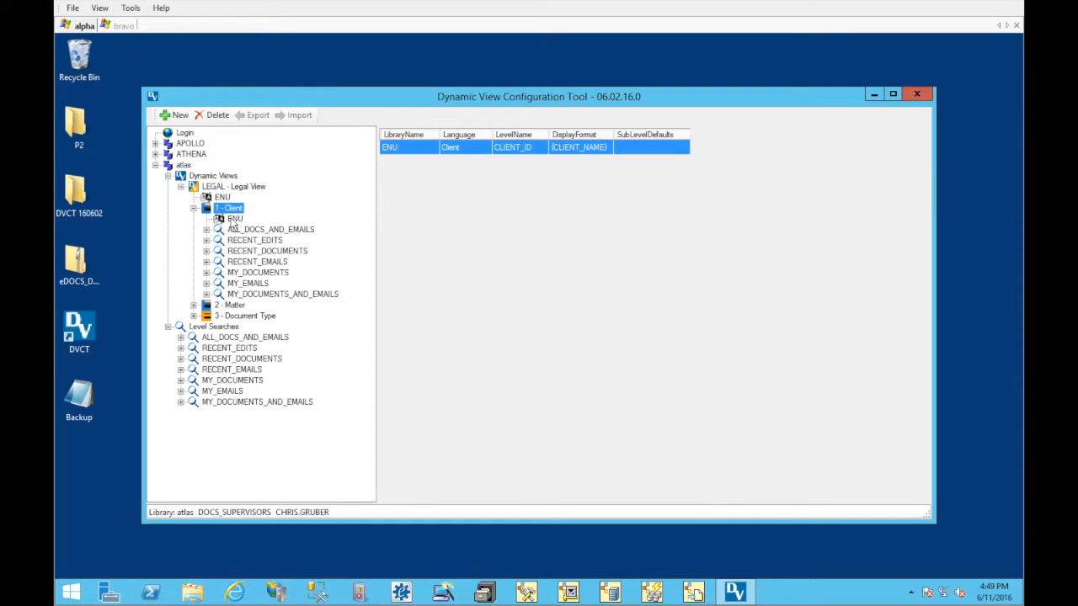
pyautogui.click(234, 219)
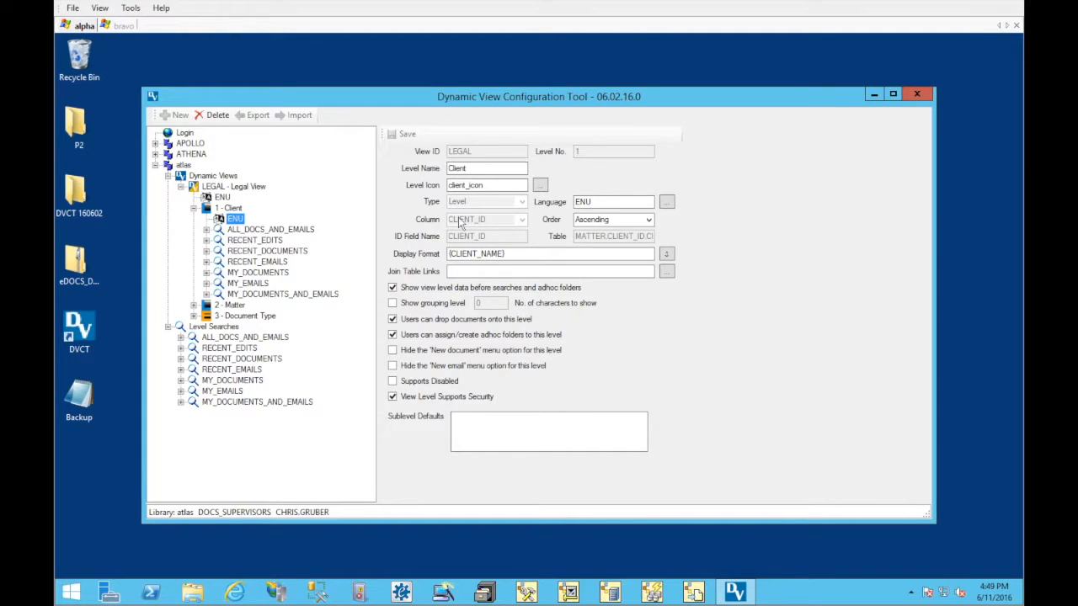
# Compare the searches assigned under the Client level with atlas's library-wide Level Searches list
pyautogui.click(207, 230)
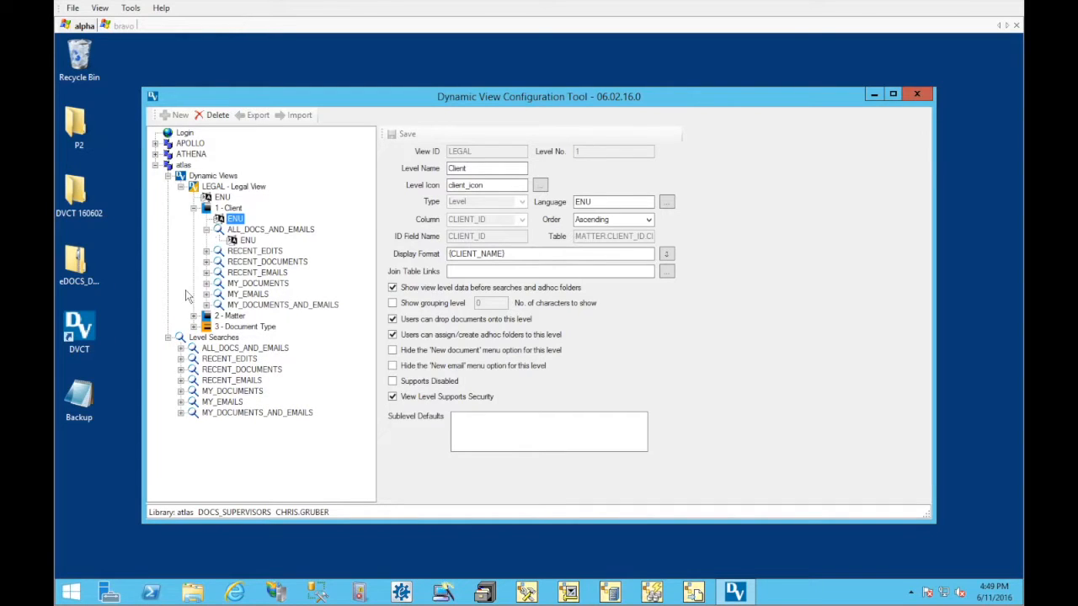
pyautogui.click(193, 348)
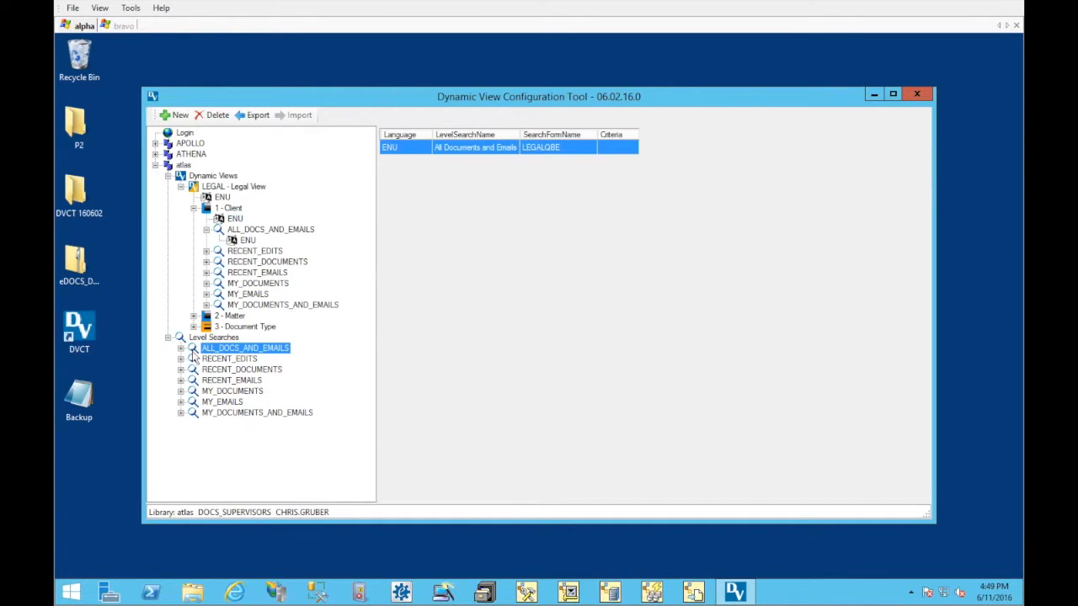
pyautogui.doubleClick(202, 339)
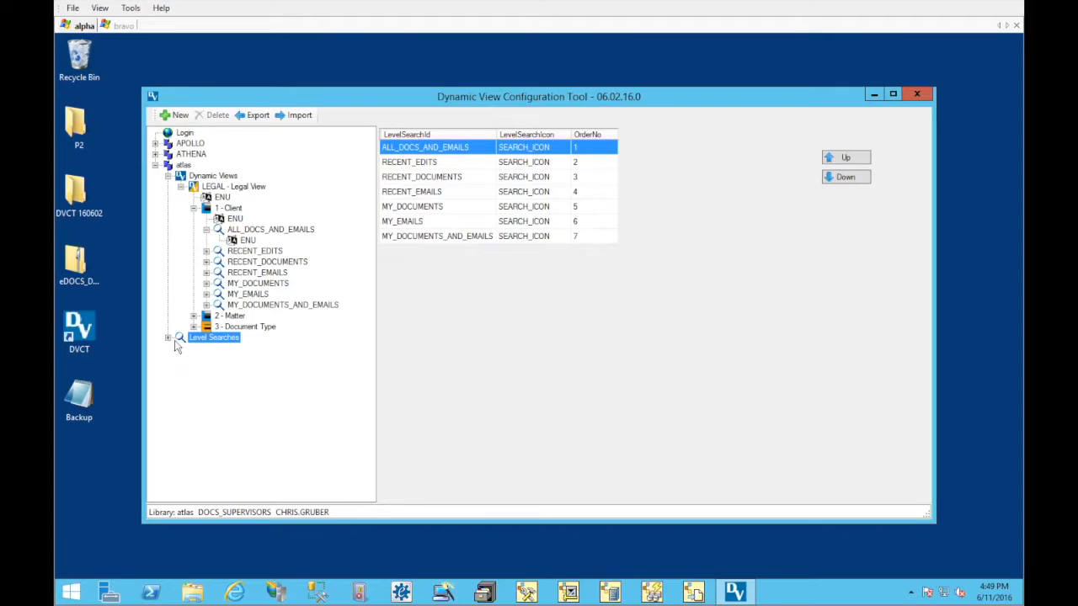
pyautogui.click(169, 338)
# Compare the ENU definition of the Client level's RECENT_EDITS search with that of the library-wide ALL_DOCS_AND_EMAILS search
pyautogui.click(231, 252)
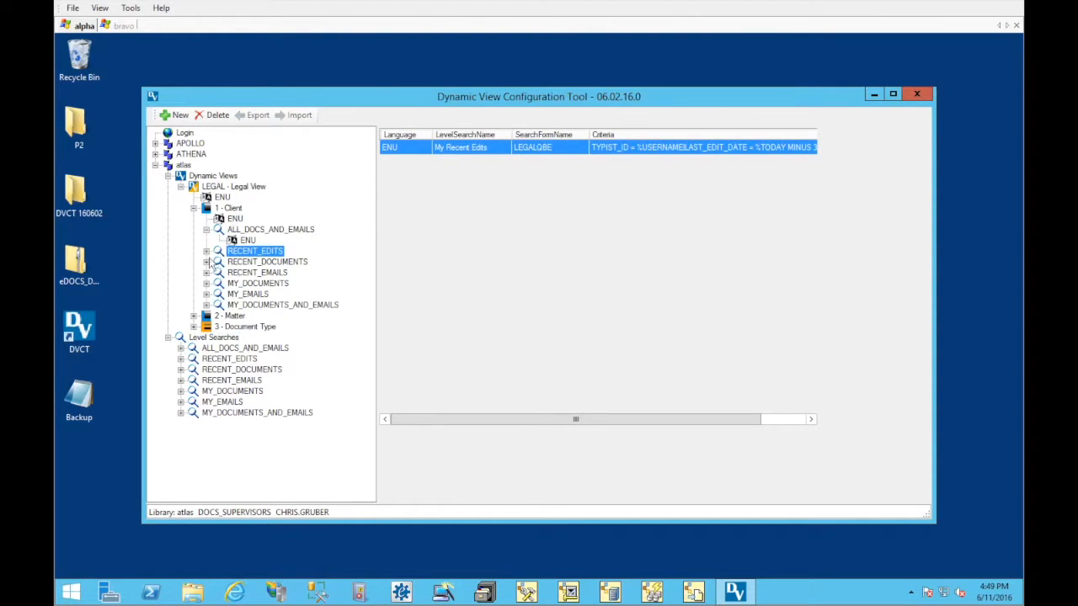
pyautogui.click(205, 251)
pyautogui.click(244, 262)
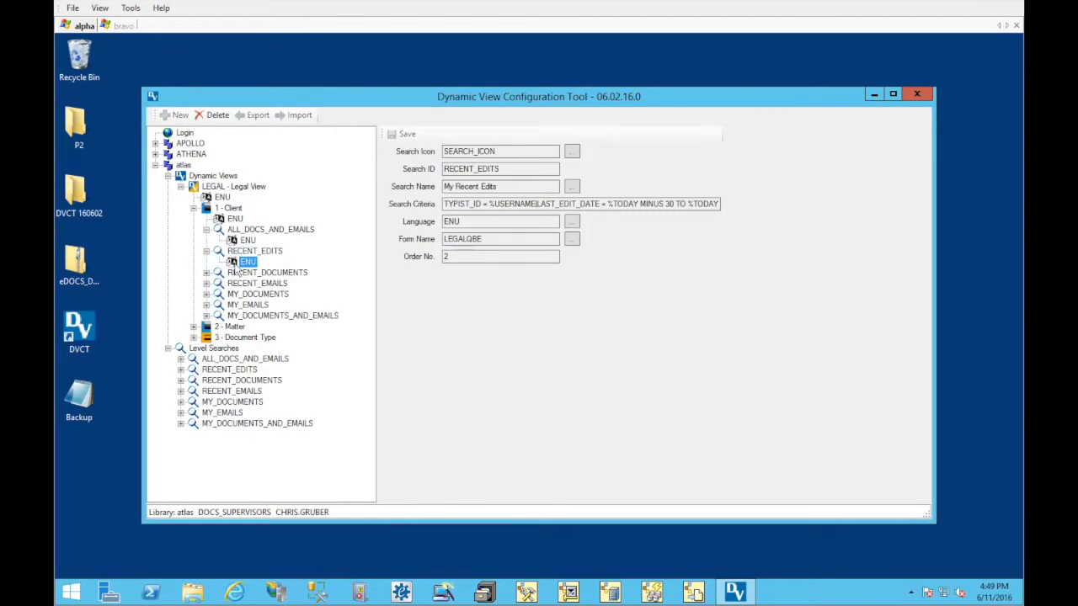
pyautogui.click(181, 359)
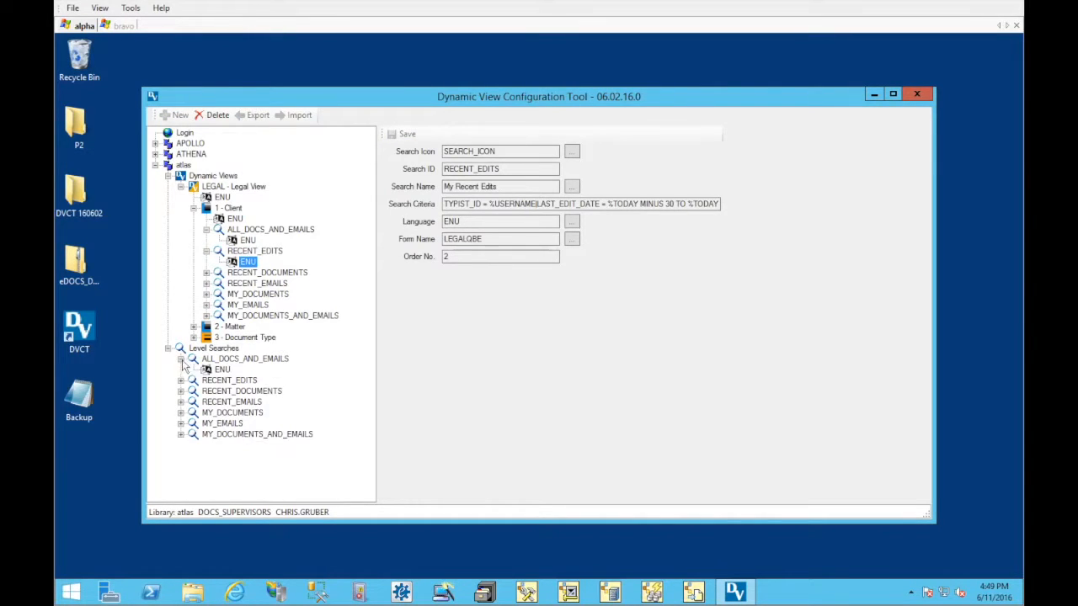
pyautogui.click(195, 360)
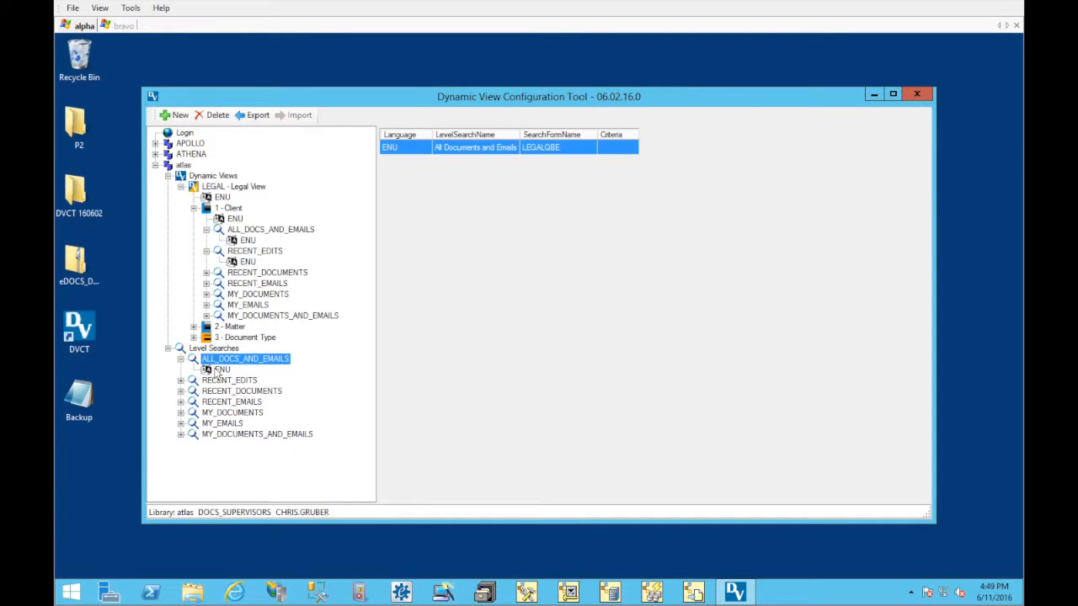
pyautogui.click(217, 370)
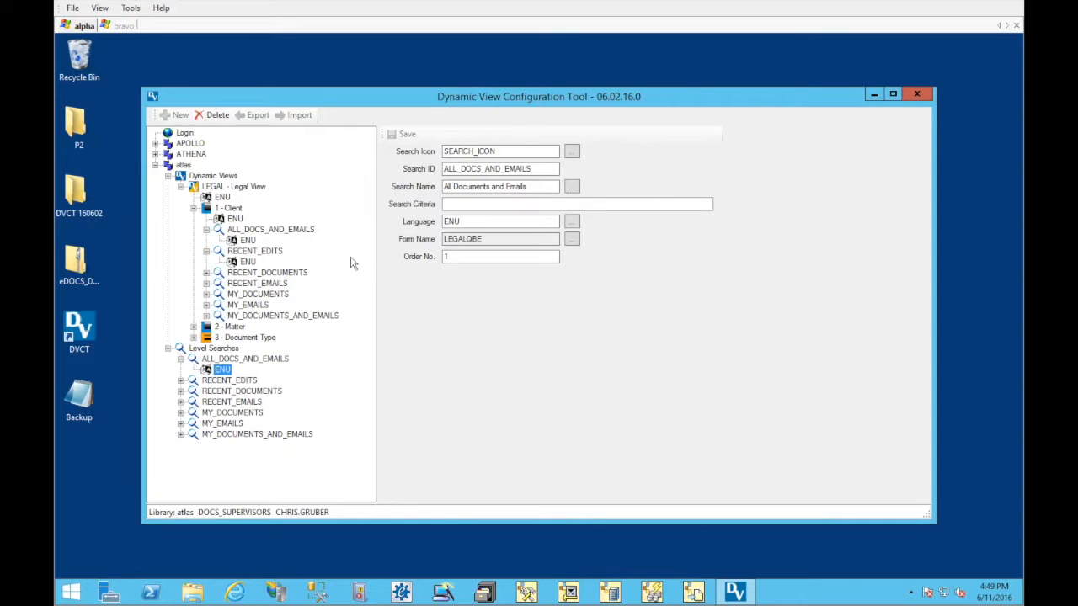
pyautogui.click(256, 262)
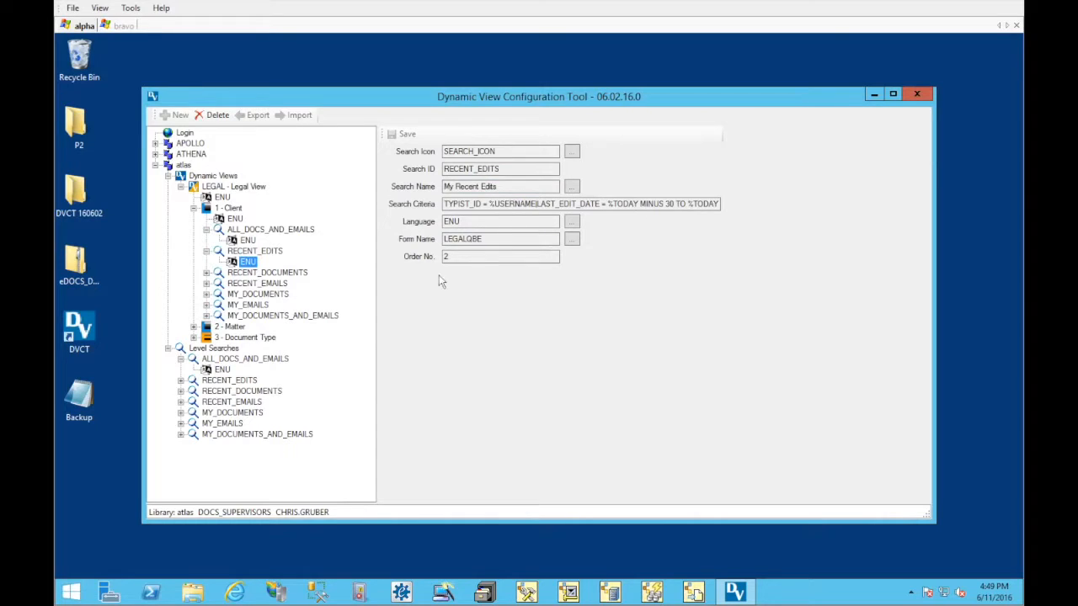
# Review the commands available for the Client level's RECENT_EDITS search and for the Client level itself, and collapse the level
pyautogui.rightClick(253, 251)
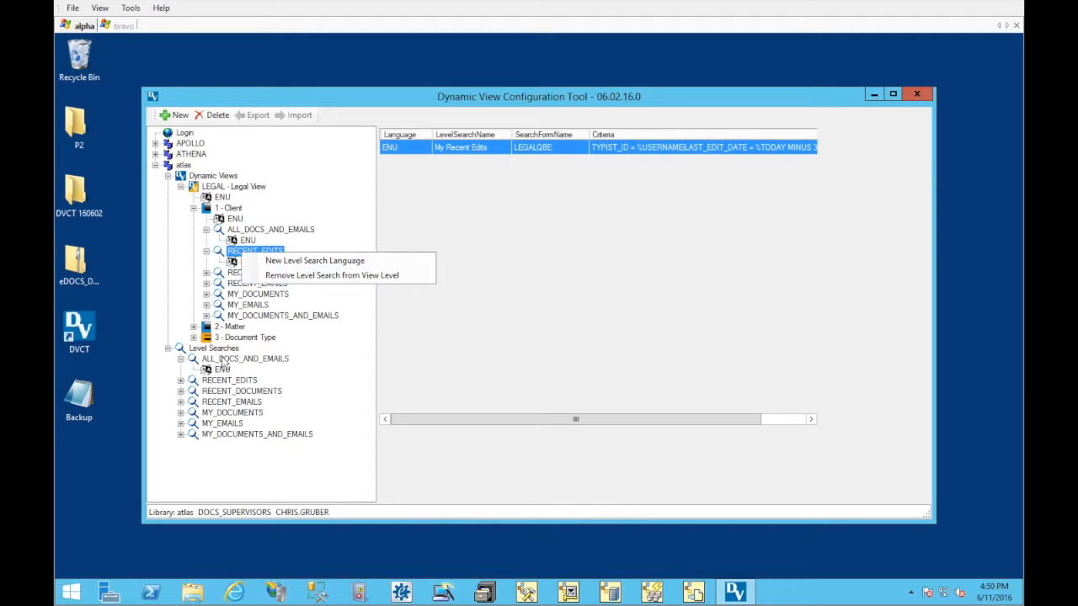
pyautogui.click(187, 246)
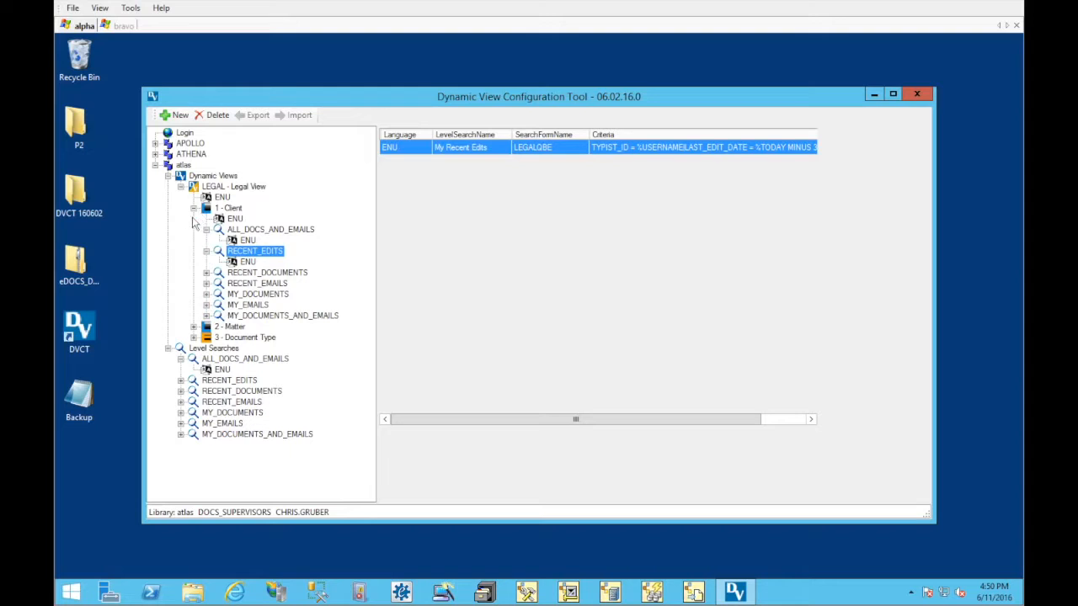
pyautogui.click(205, 229)
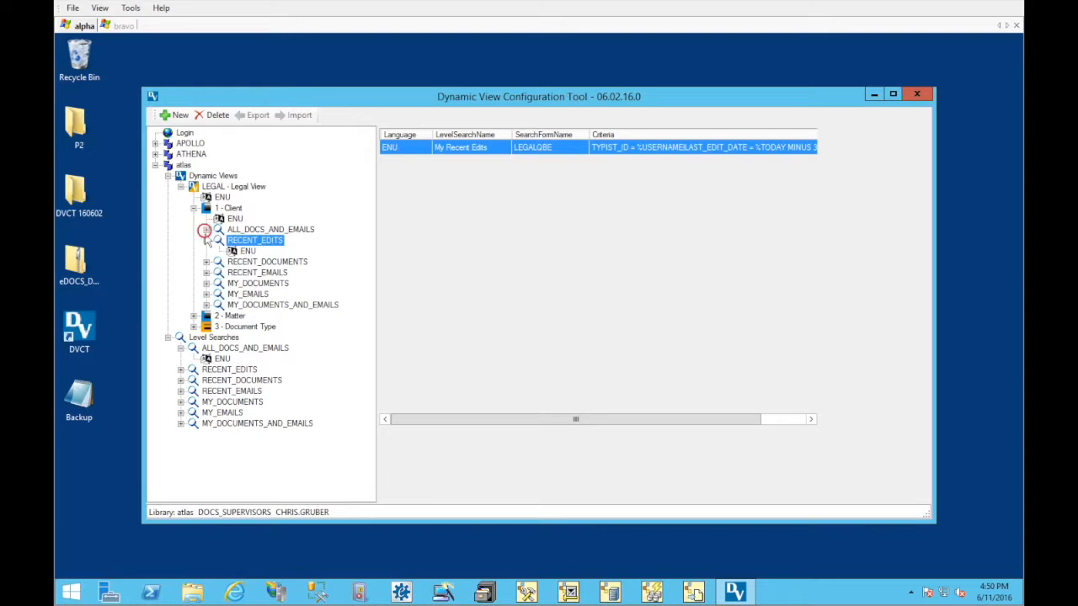
pyautogui.click(205, 241)
pyautogui.rightClick(221, 209)
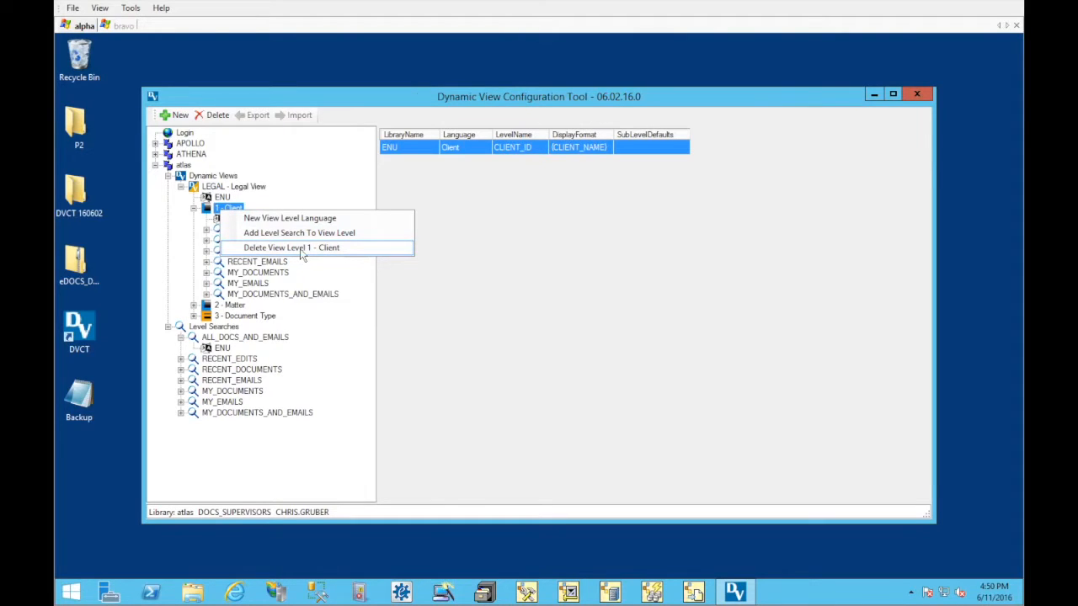
pyautogui.click(201, 212)
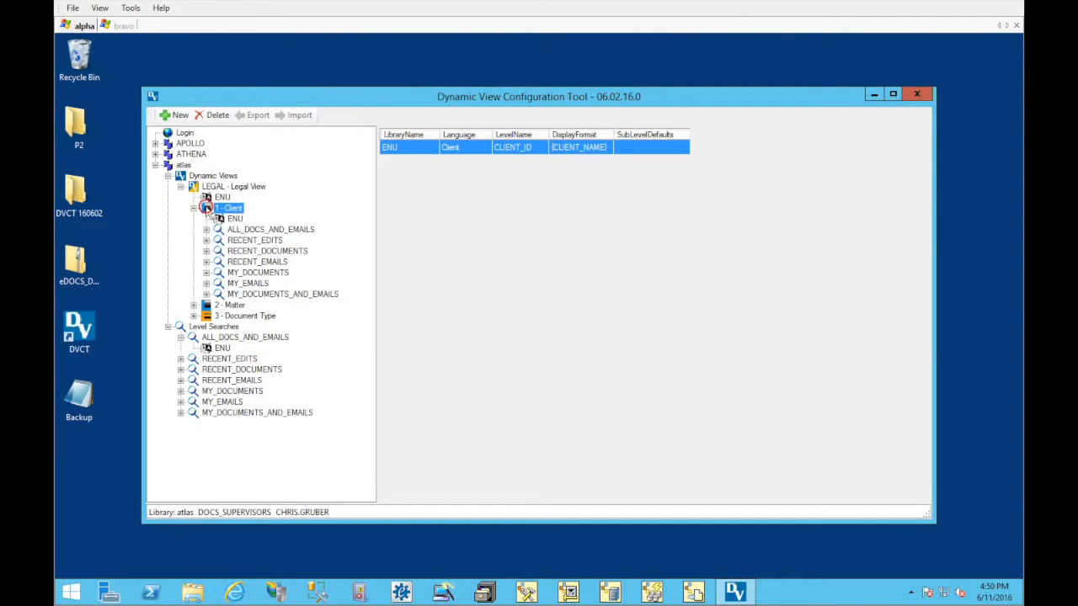
pyautogui.click(193, 208)
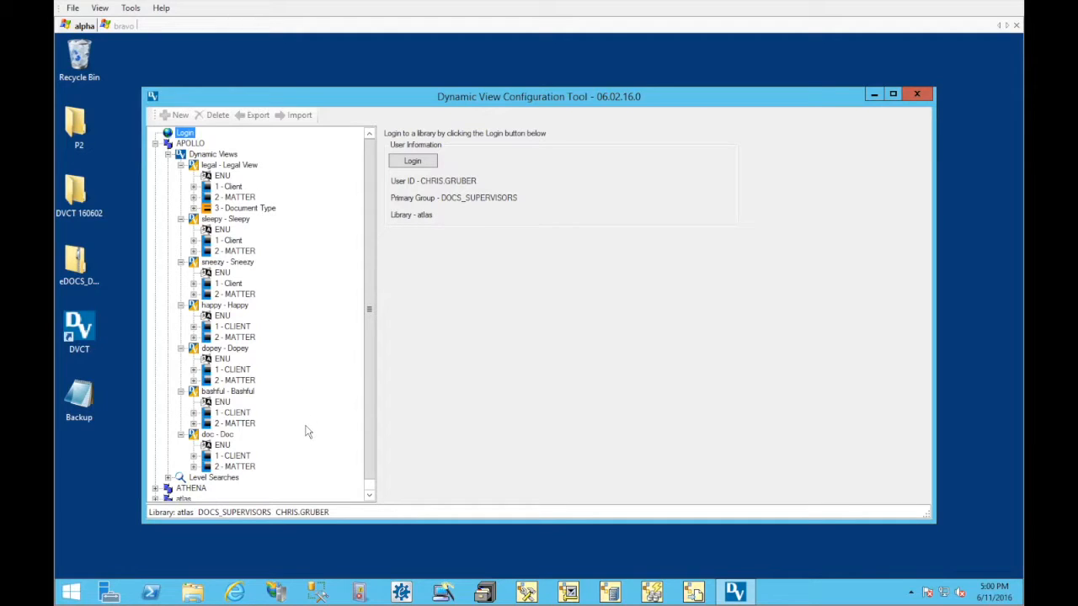
# Examine the Client and Matter levels of APOLLO's views from Doc up to Sleepy, plus the Legal View and Sleepy language summaries
pyautogui.click(240, 467)
pyautogui.click(240, 455)
pyautogui.click(241, 423)
pyautogui.click(242, 413)
pyautogui.click(243, 381)
pyautogui.click(242, 370)
pyautogui.click(240, 337)
pyautogui.click(240, 327)
pyautogui.click(240, 293)
pyautogui.click(239, 283)
pyautogui.click(239, 241)
pyautogui.click(240, 251)
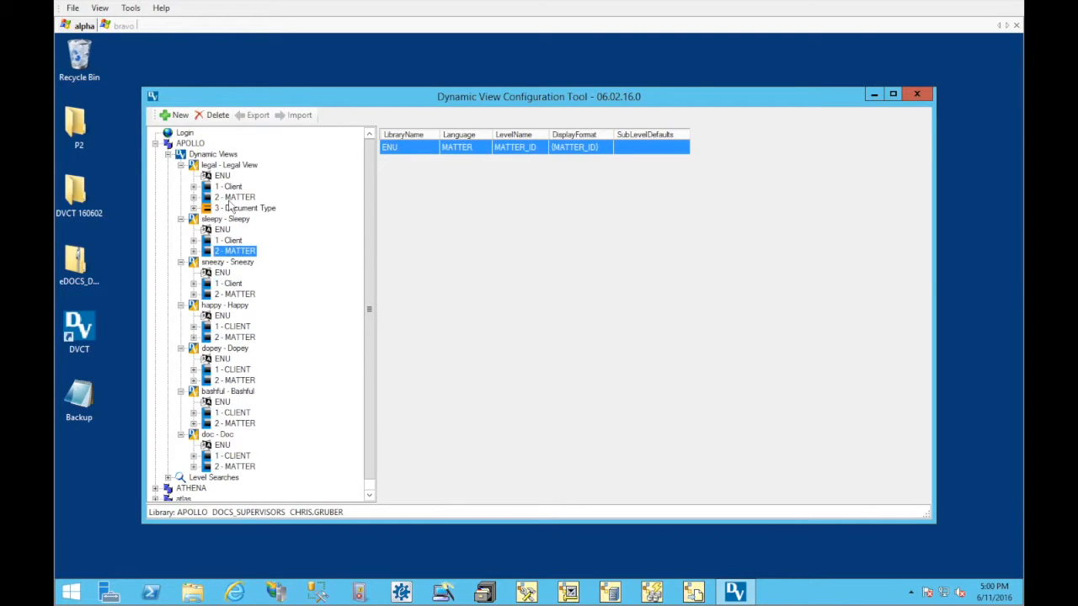
pyautogui.click(229, 166)
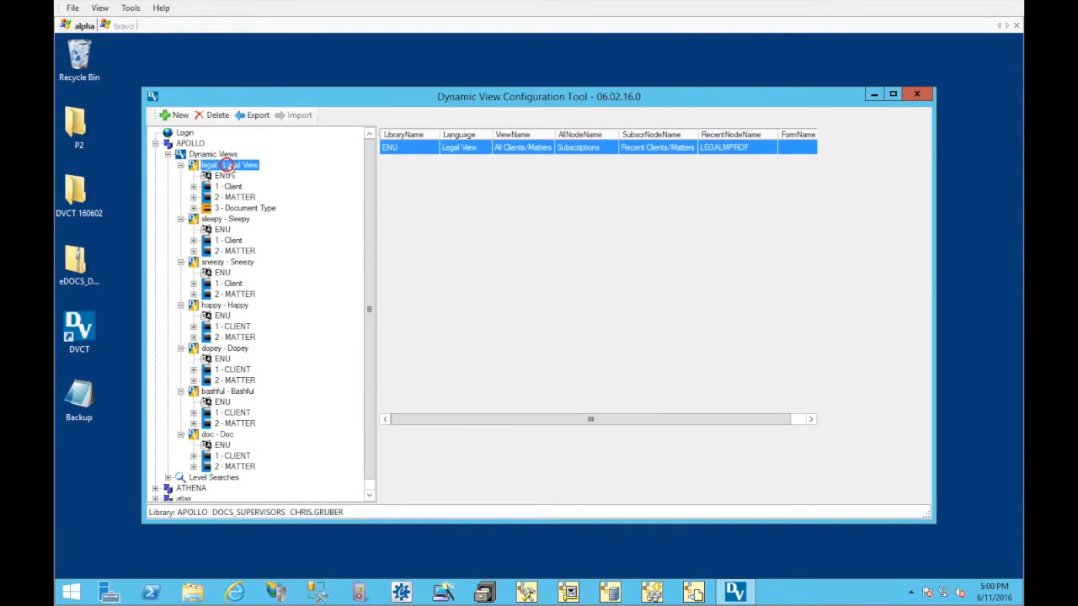
pyautogui.click(237, 221)
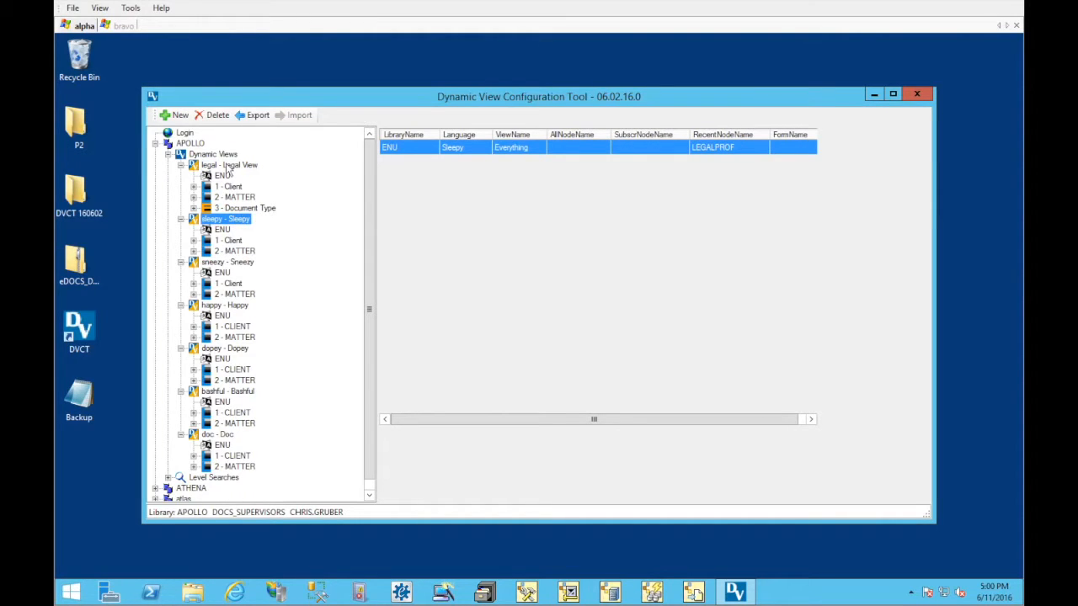
# Copy all subscriptions in APOLLO from the legal - Legal View dynamic view to the sleepy - Sleepy view
pyautogui.click(221, 155)
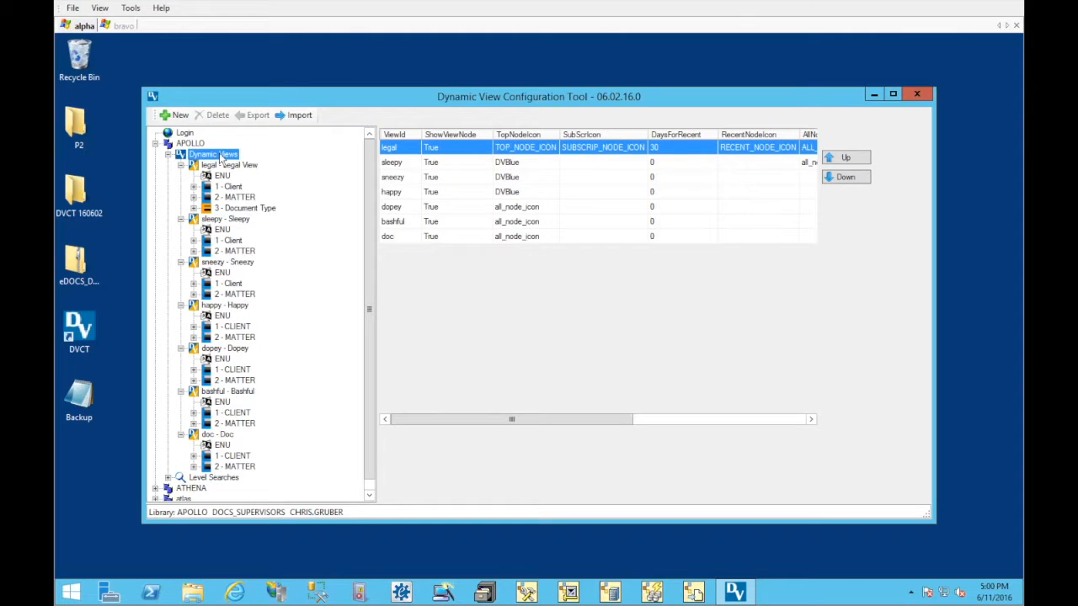
pyautogui.rightClick(221, 156)
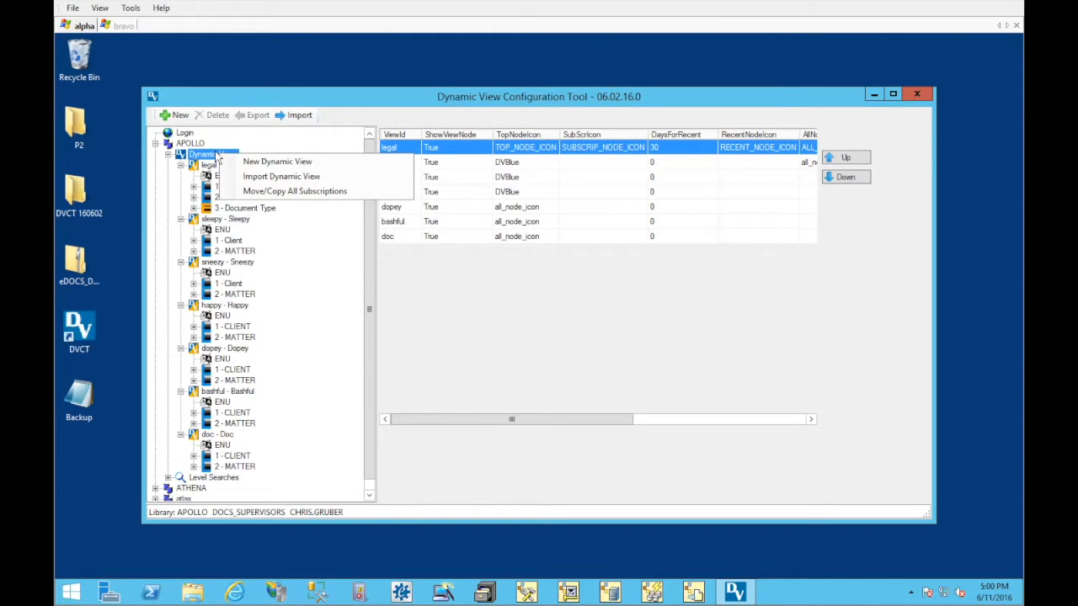
pyautogui.click(292, 194)
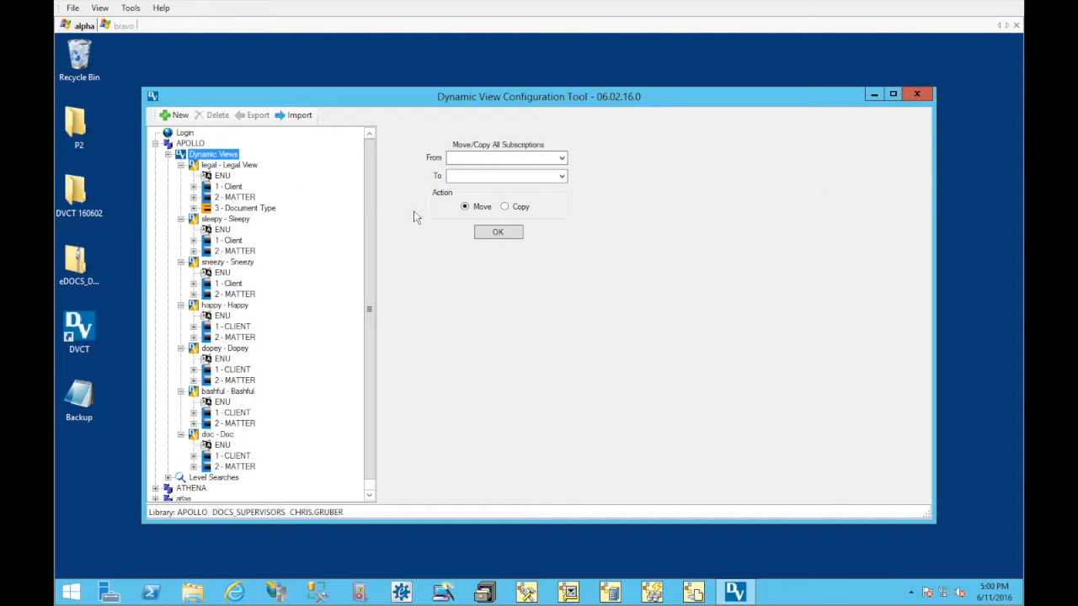
pyautogui.click(562, 159)
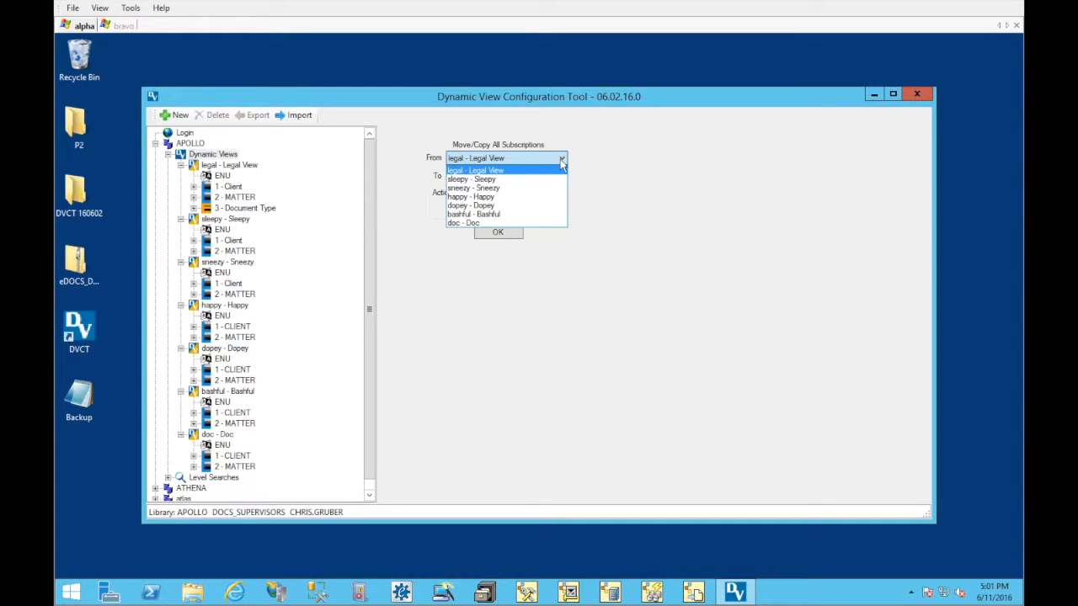
pyautogui.click(560, 159)
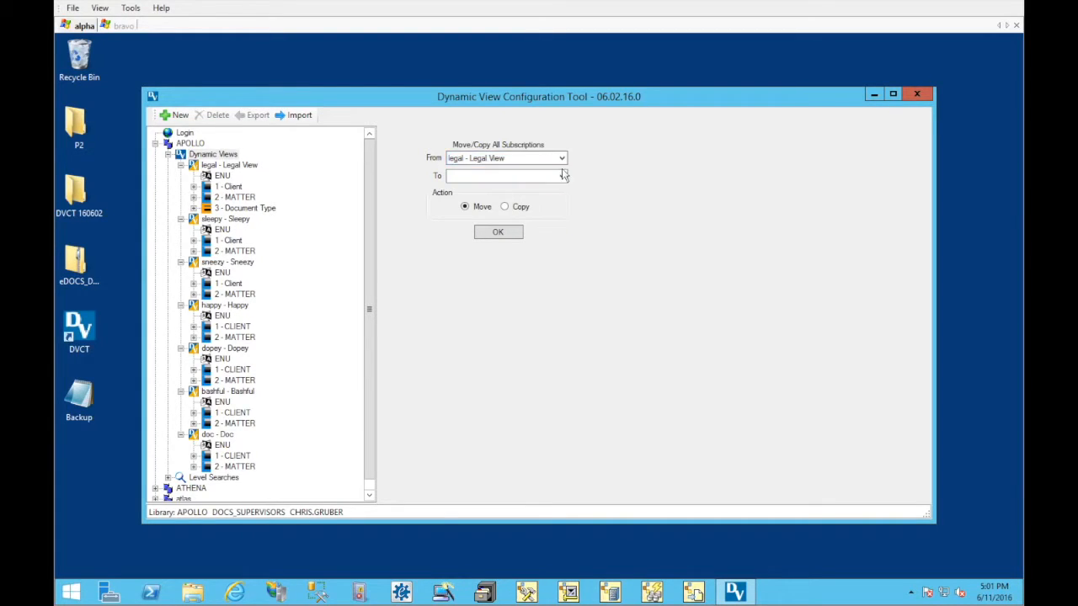
pyautogui.click(562, 177)
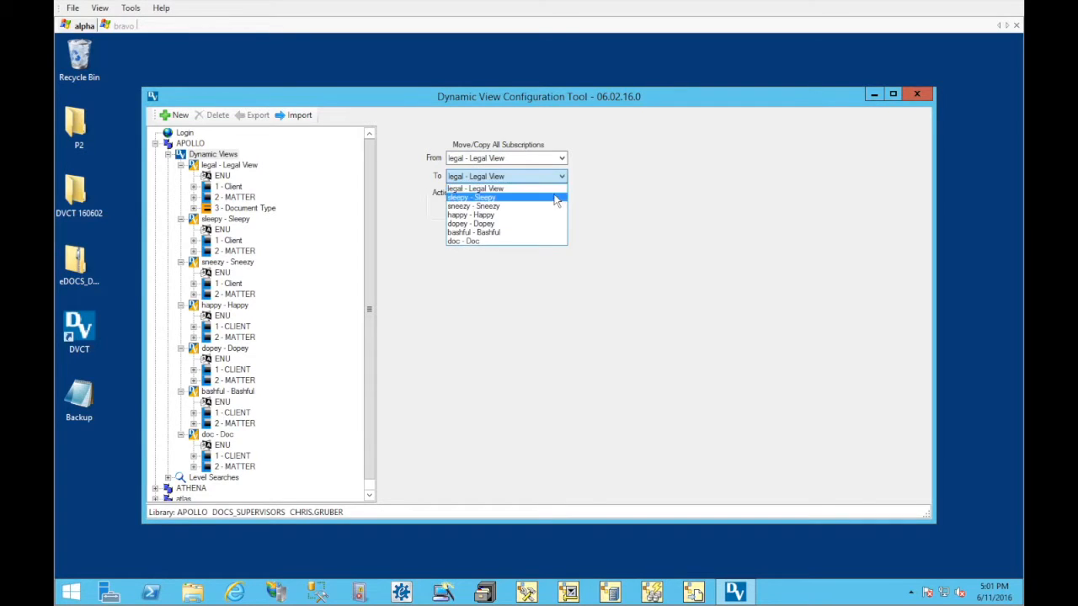
pyautogui.click(556, 197)
pyautogui.click(519, 210)
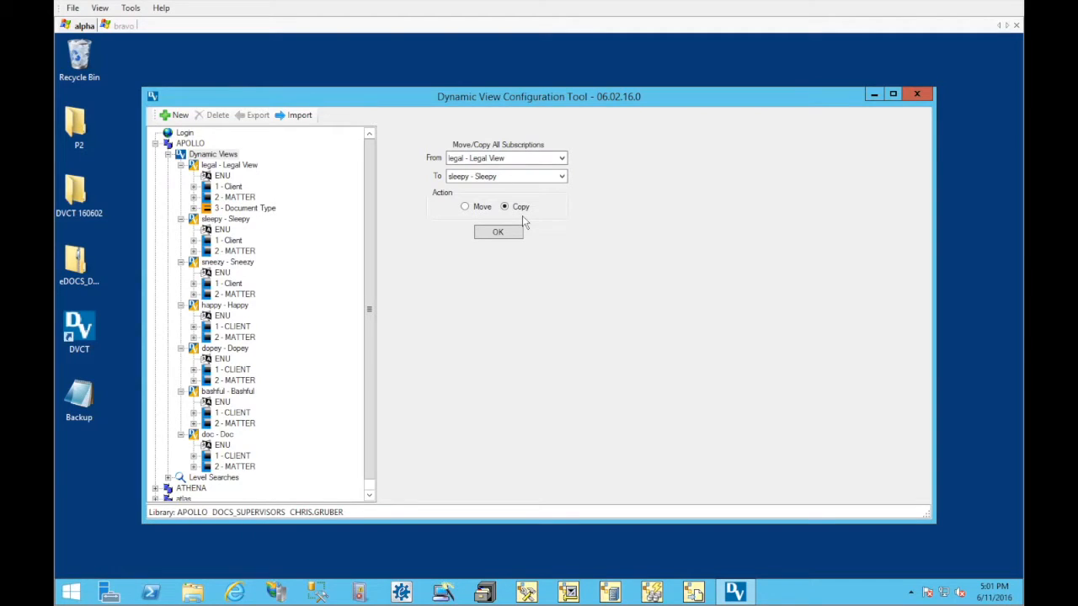
pyautogui.click(508, 235)
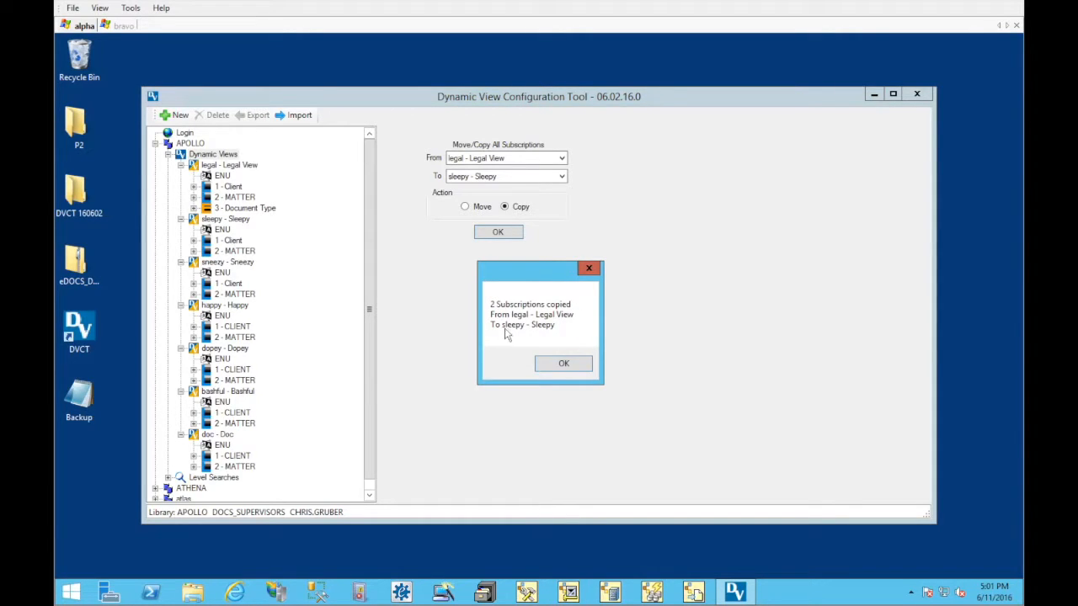
pyautogui.click(564, 363)
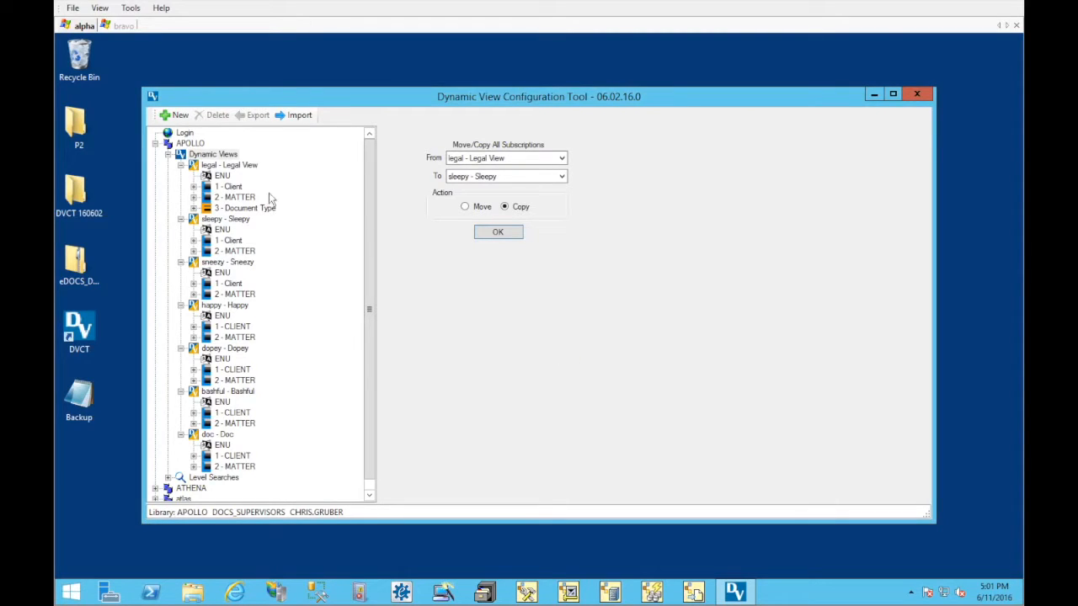
# Compare APOLLO's Legal View and Sleepy view, checking their language summaries and the levels defined under each
pyautogui.click(217, 165)
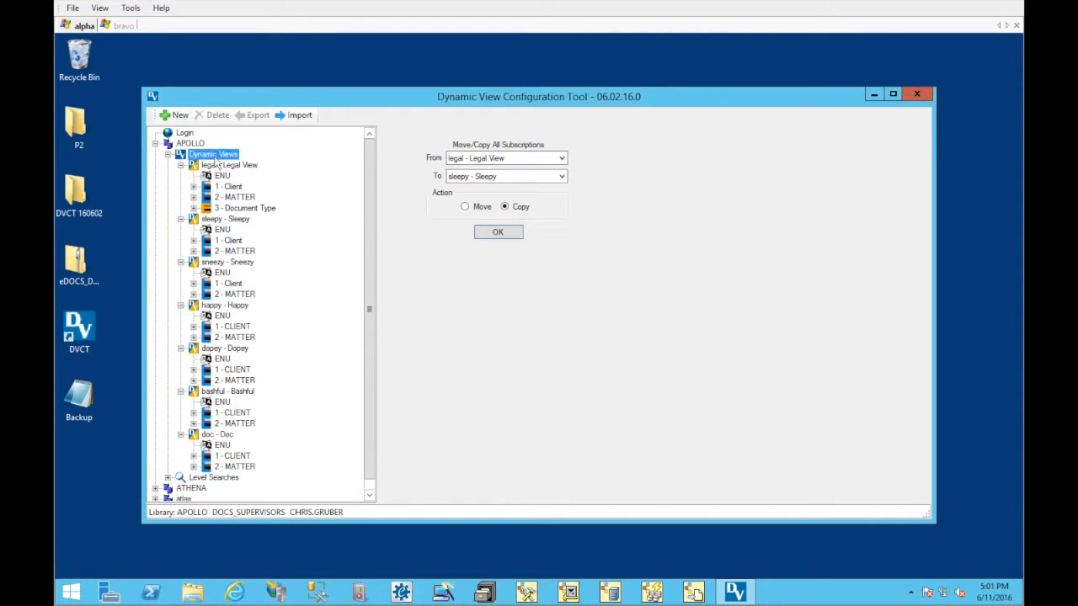
pyautogui.click(235, 220)
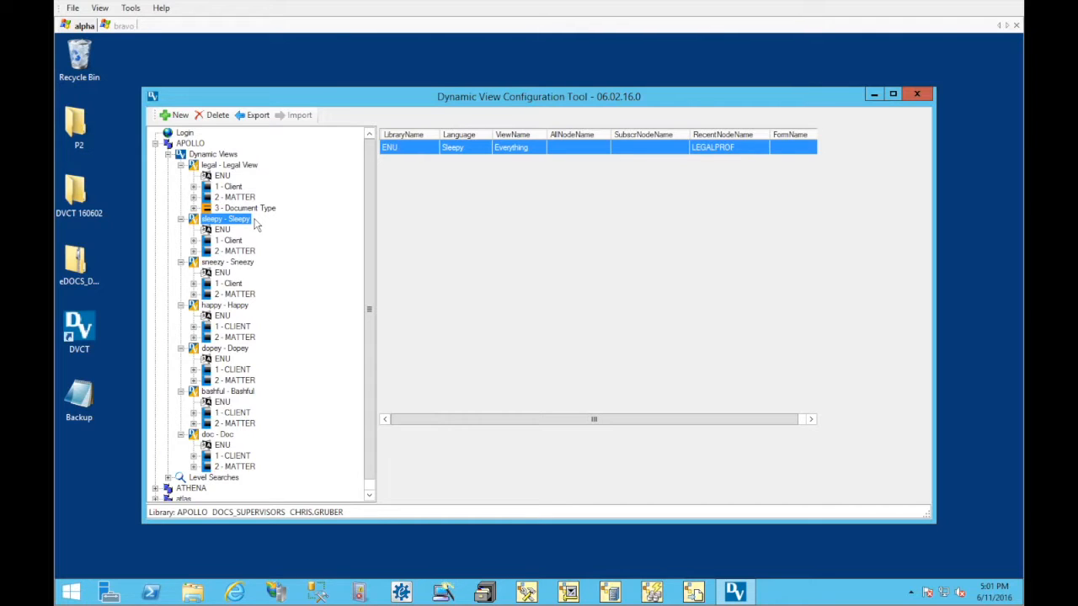
pyautogui.click(229, 187)
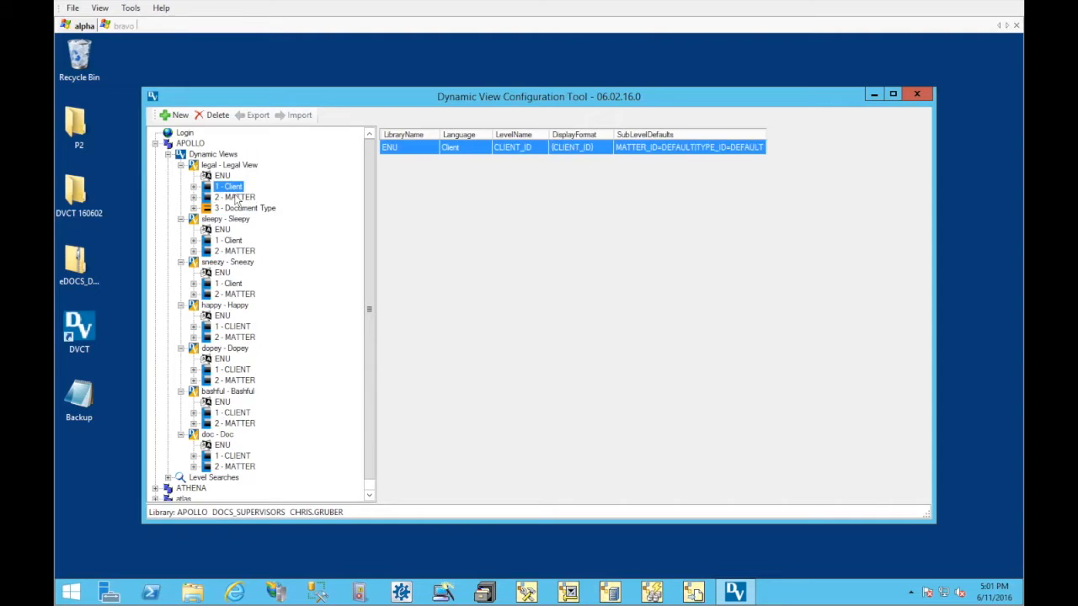
pyautogui.click(232, 197)
pyautogui.click(240, 241)
pyautogui.click(243, 251)
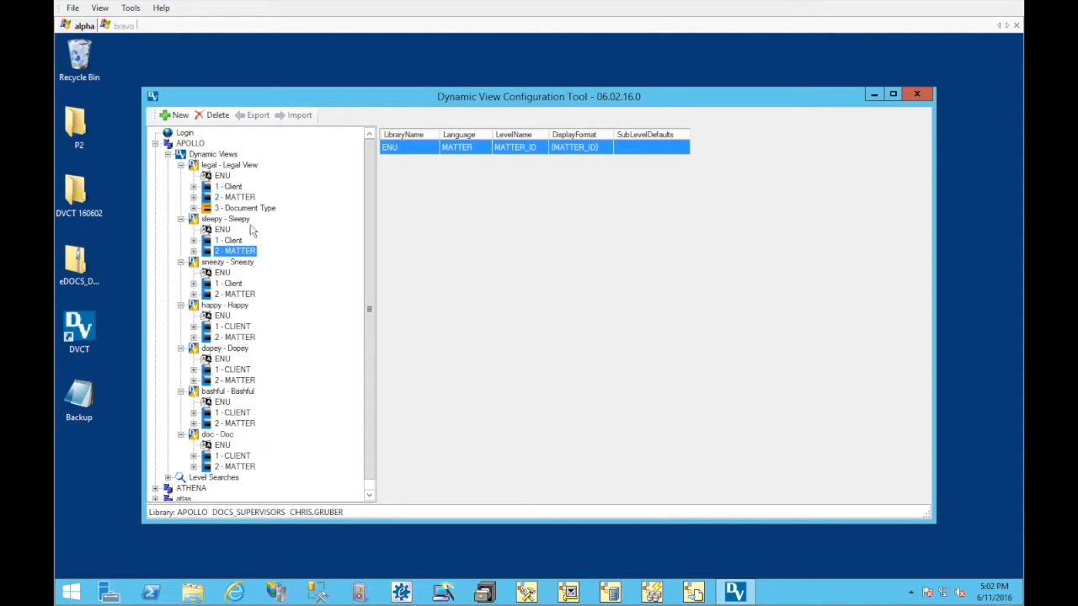
pyautogui.click(236, 187)
pyautogui.click(241, 197)
pyautogui.click(249, 209)
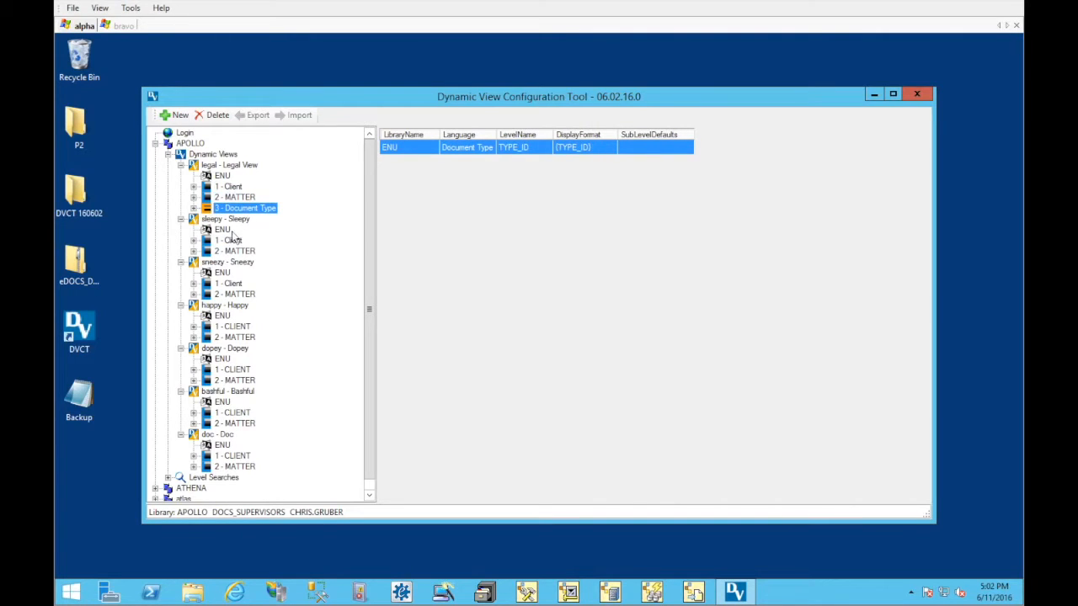
pyautogui.click(233, 240)
pyautogui.click(233, 251)
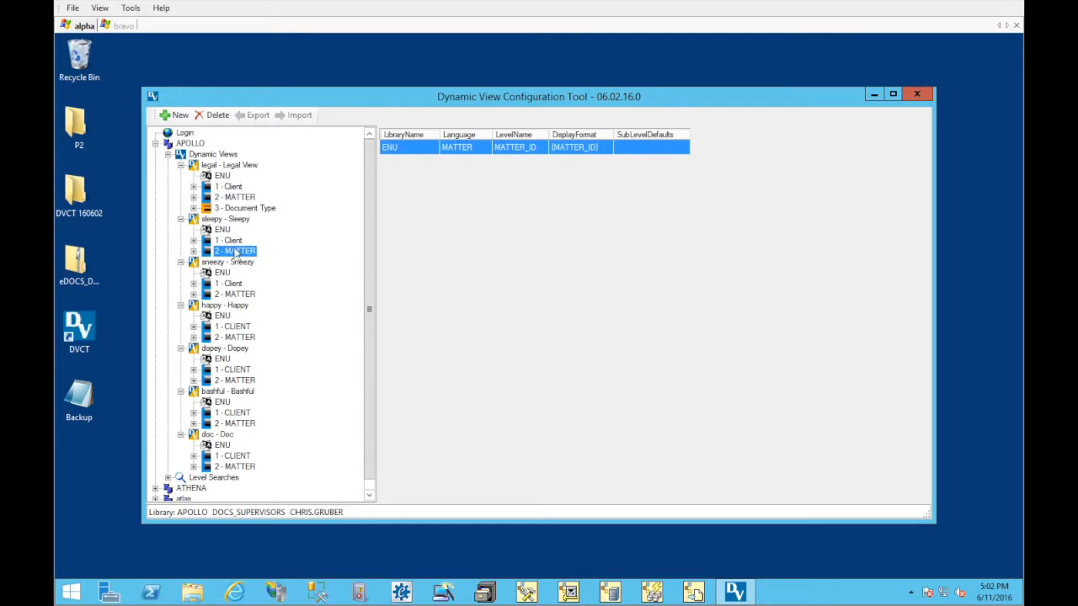
# Match Legal View's Client and MATTER levels against Sleepy's same two levels, and collapse APOLLO's Dynamic Views
pyautogui.click(229, 187)
pyautogui.click(234, 197)
pyautogui.click(241, 208)
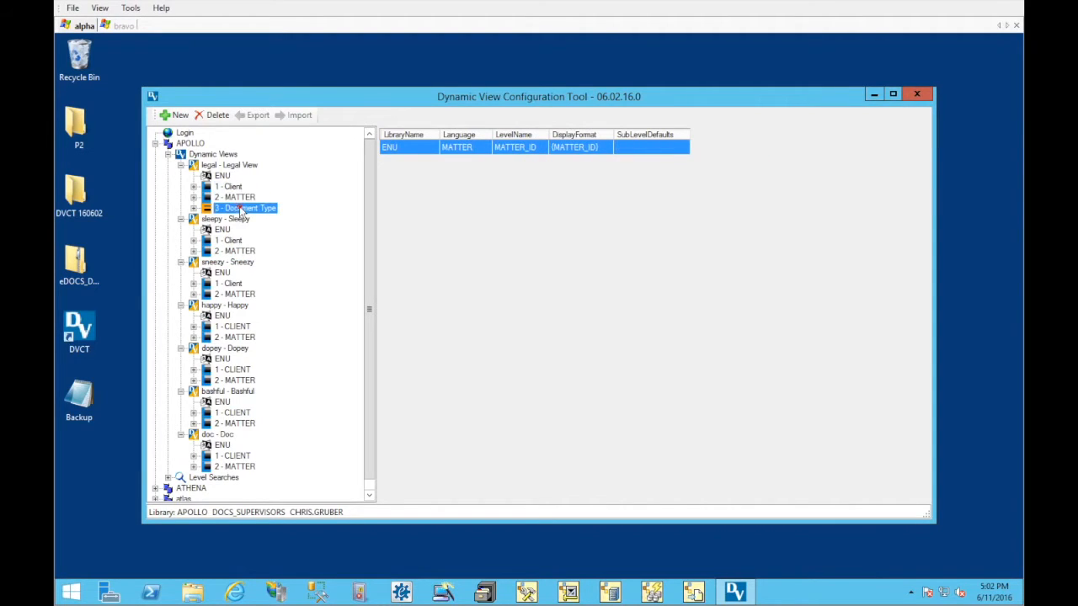
pyautogui.click(229, 187)
pyautogui.click(232, 197)
pyautogui.click(229, 187)
pyautogui.click(232, 197)
pyautogui.click(233, 241)
pyautogui.click(235, 251)
pyautogui.click(231, 241)
pyautogui.click(235, 251)
pyautogui.click(229, 187)
pyautogui.click(232, 197)
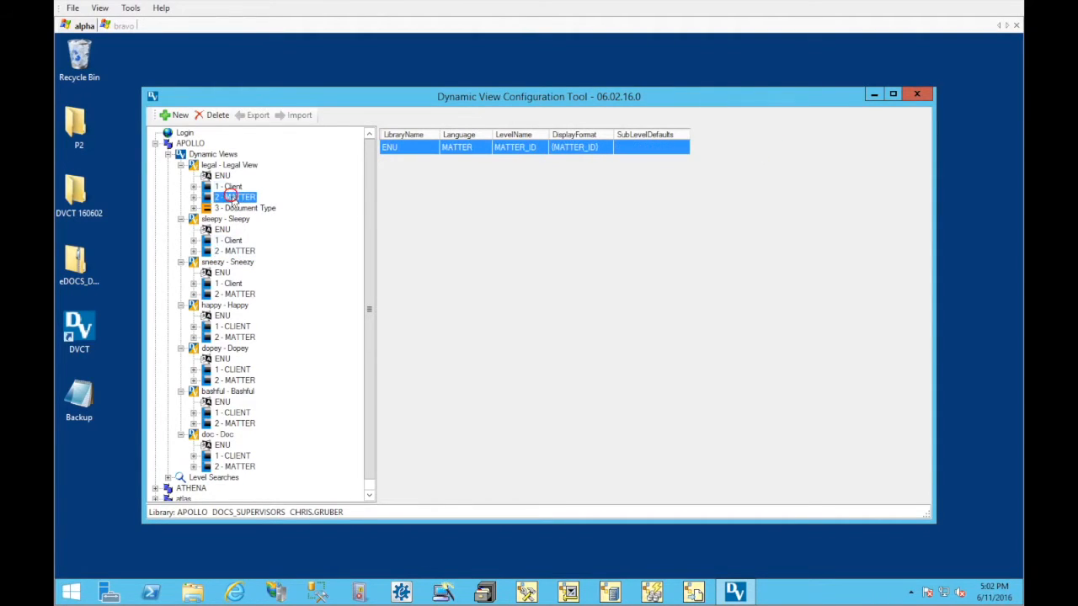
pyautogui.click(234, 242)
pyautogui.click(235, 251)
pyautogui.click(229, 187)
pyautogui.click(233, 197)
pyautogui.click(184, 145)
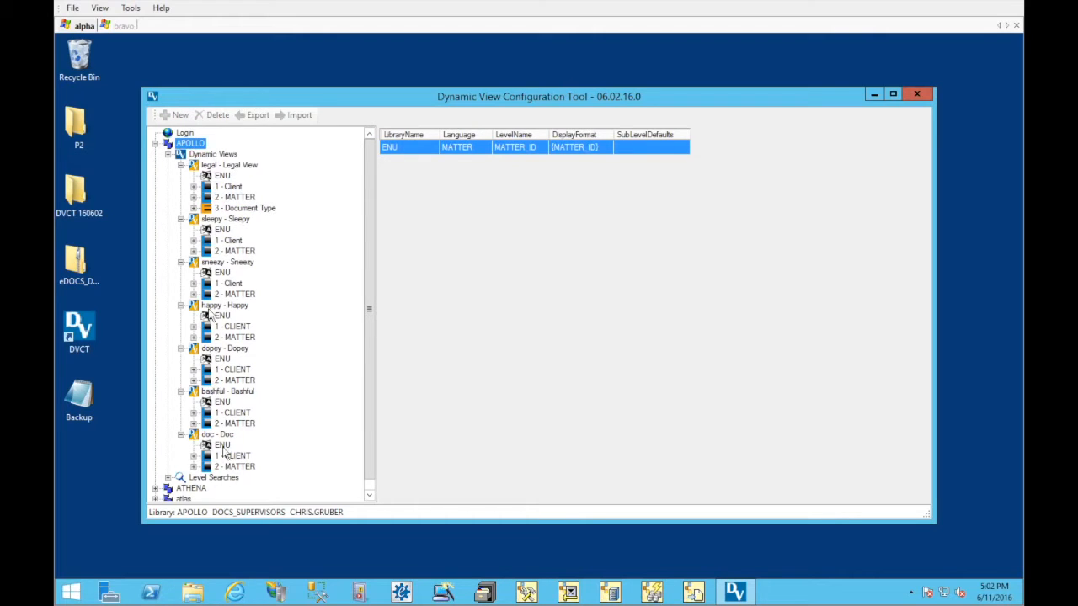
pyautogui.click(168, 155)
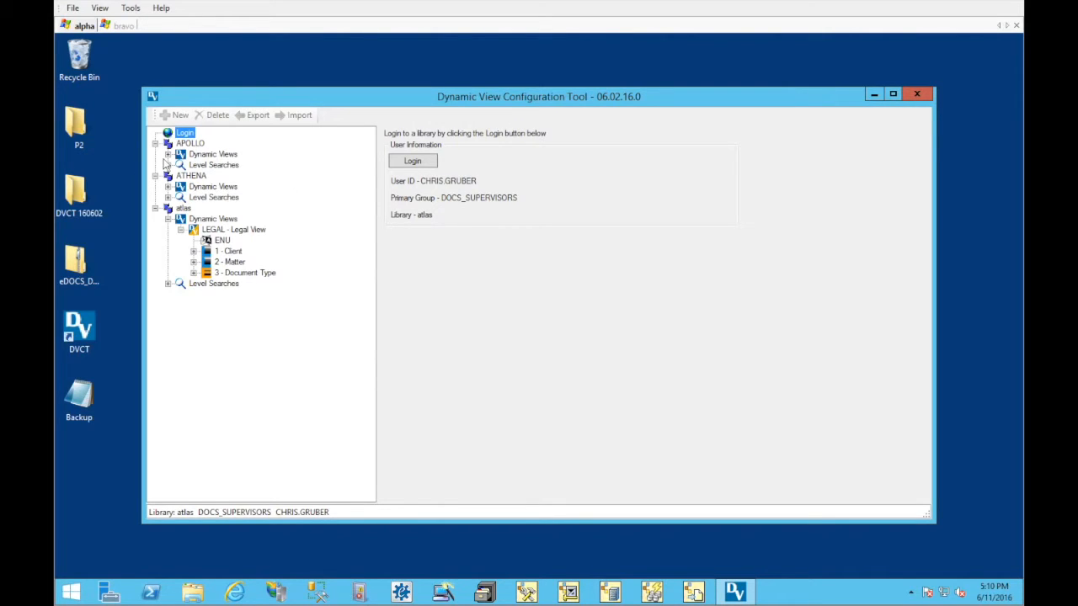
# Examine the language summary and full ENU settings of atlas's Legal View
pyautogui.click(211, 242)
pyautogui.click(226, 230)
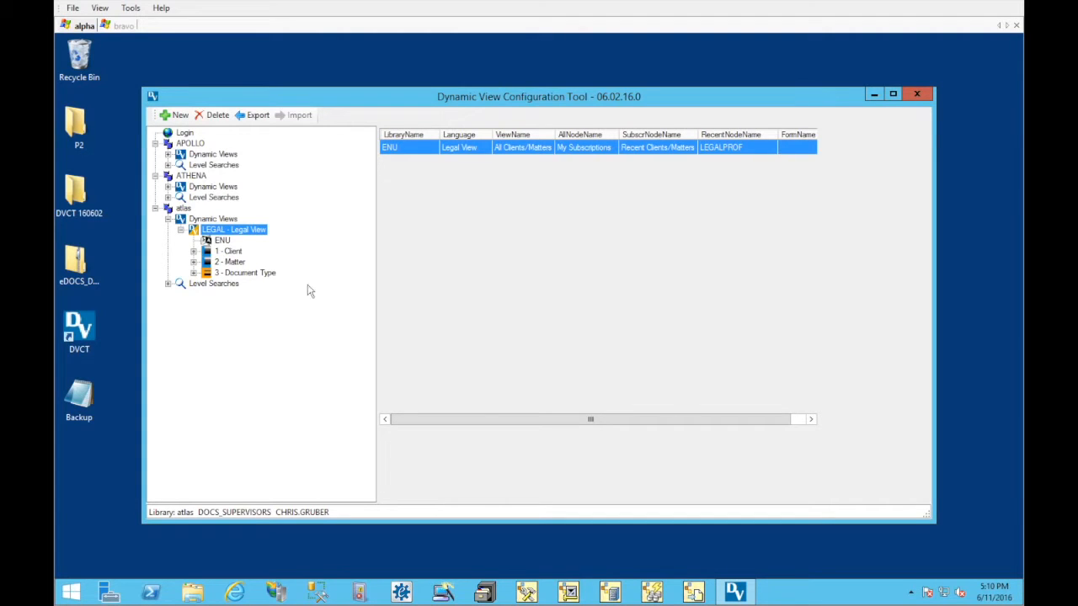
pyautogui.click(223, 241)
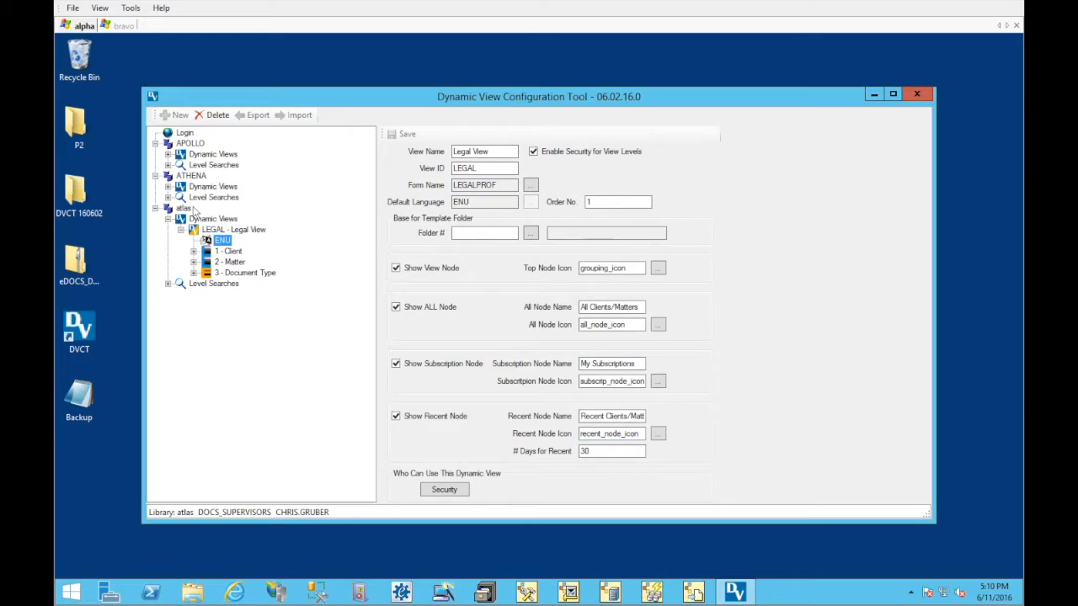
# Expand APOLLO's Dynamic Views and collapse every view from Legal View through Bashful, leaving Doc expanded
pyautogui.click(167, 154)
pyautogui.click(181, 166)
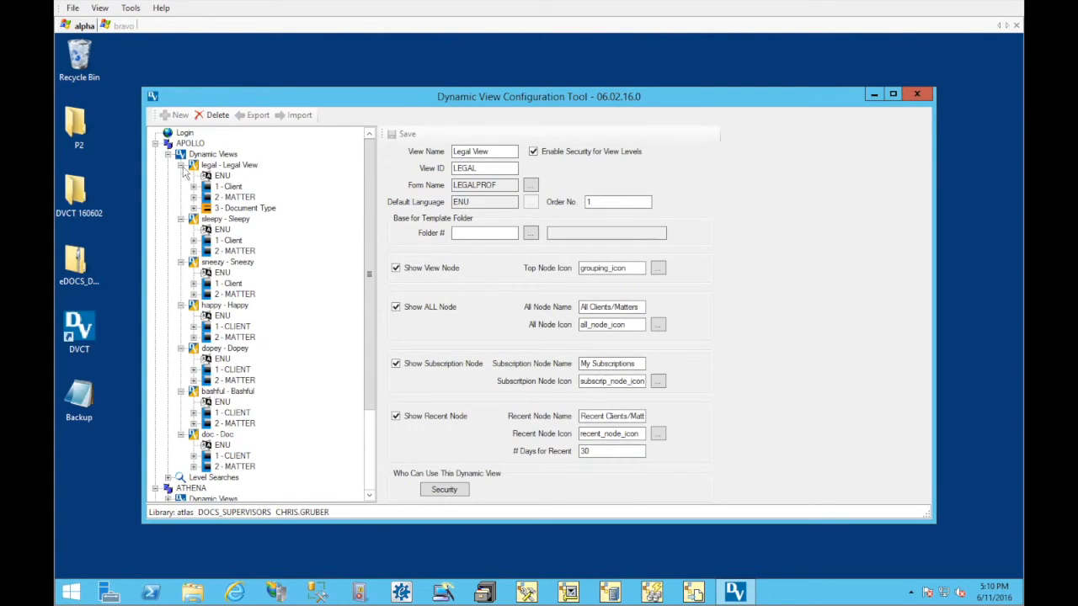
pyautogui.click(181, 176)
pyautogui.click(180, 187)
pyautogui.click(180, 197)
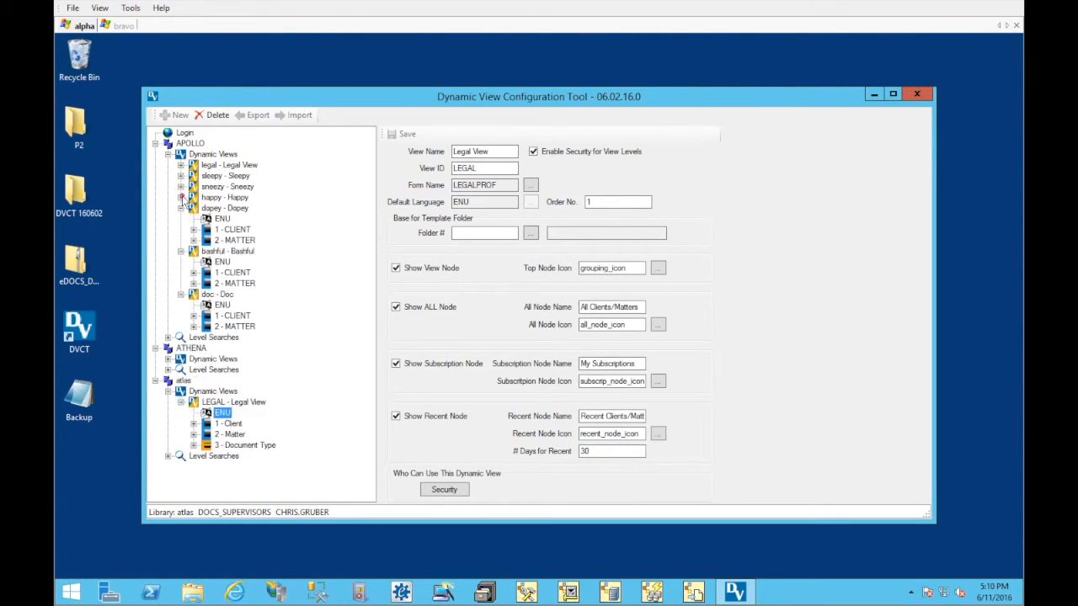
pyautogui.click(181, 208)
pyautogui.click(180, 219)
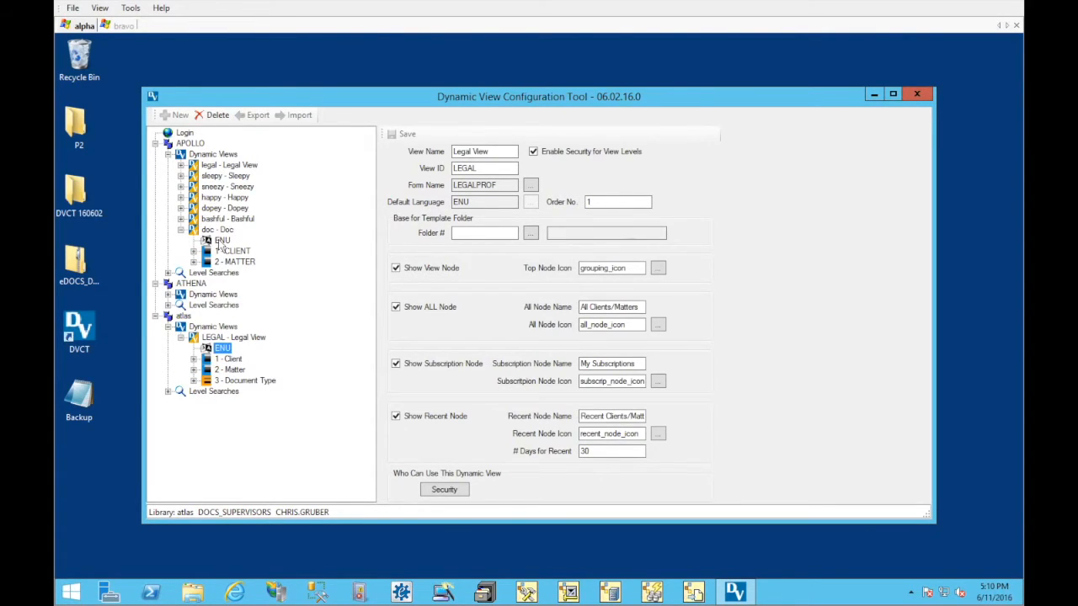
# Examine the Doc view's ENU settings, including its All Node Icon, and the summary of its CLIENT level
pyautogui.click(222, 241)
pyautogui.click(612, 325)
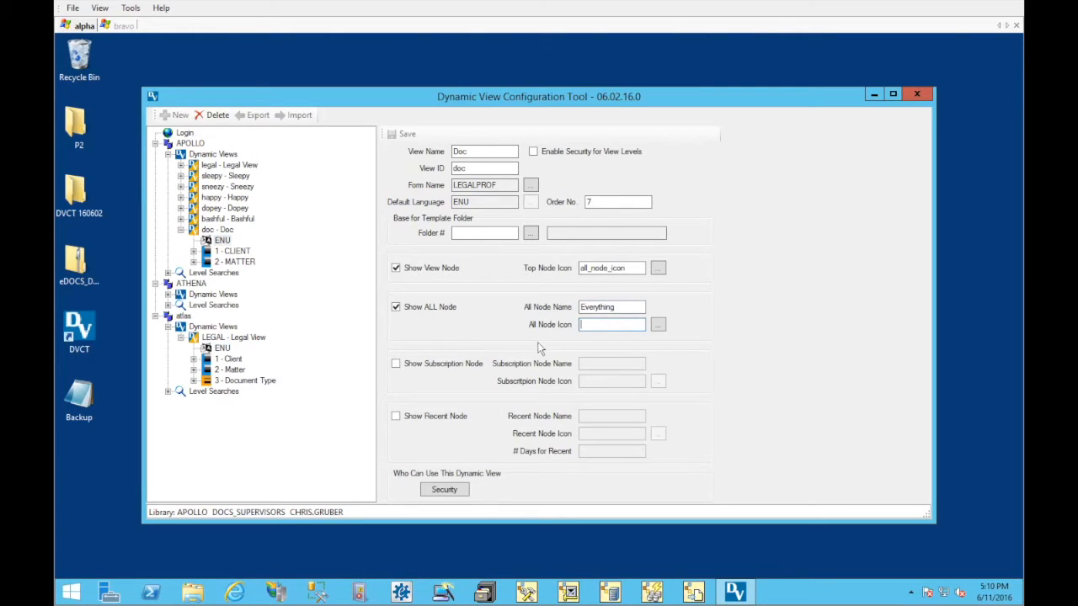
pyautogui.click(316, 277)
pyautogui.click(595, 326)
pyautogui.click(225, 251)
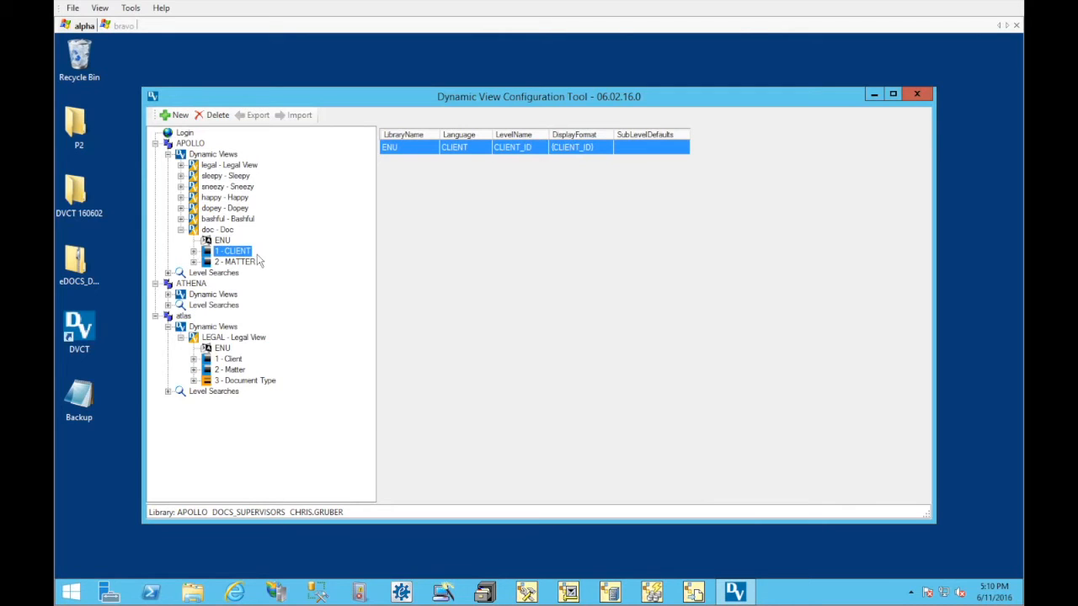
# Grant the DOCS_USERS group permission to see APOLLO's Doc dynamic view, and save the view's security settings
pyautogui.click(221, 241)
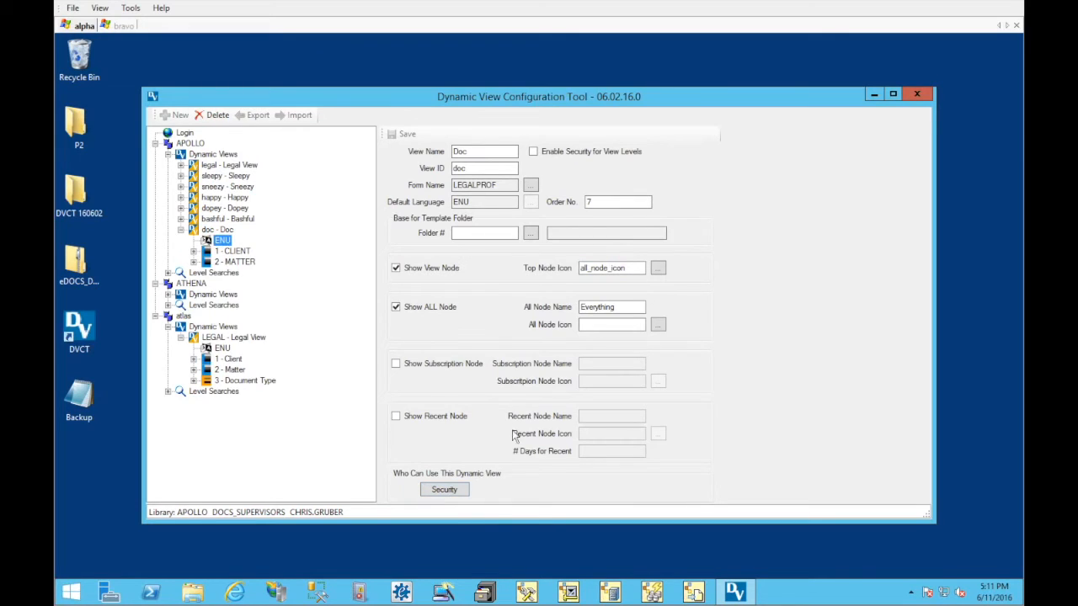
pyautogui.click(461, 492)
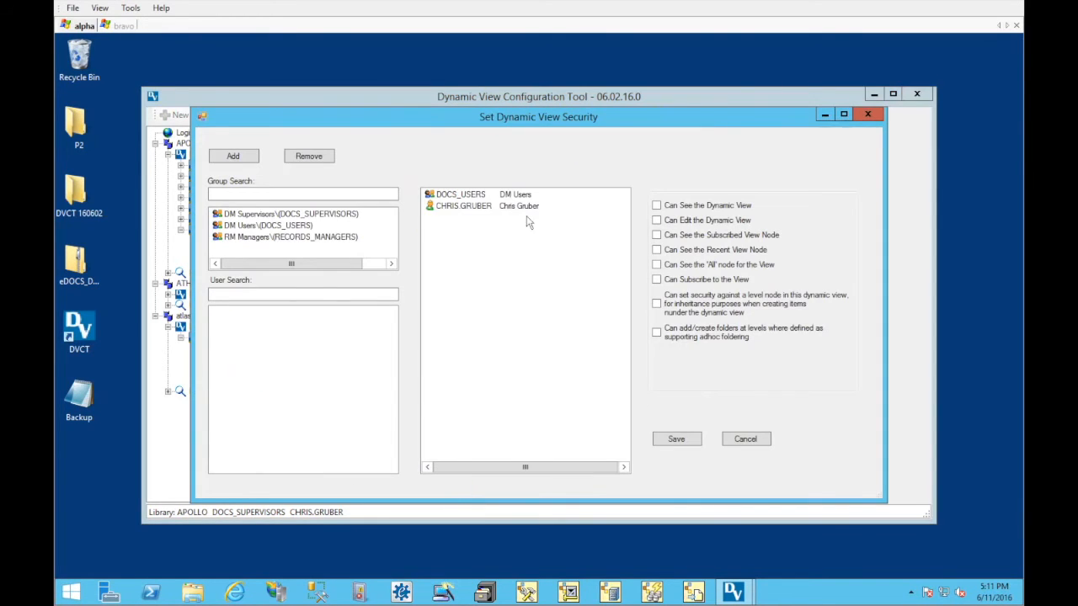
pyautogui.click(473, 194)
pyautogui.click(657, 206)
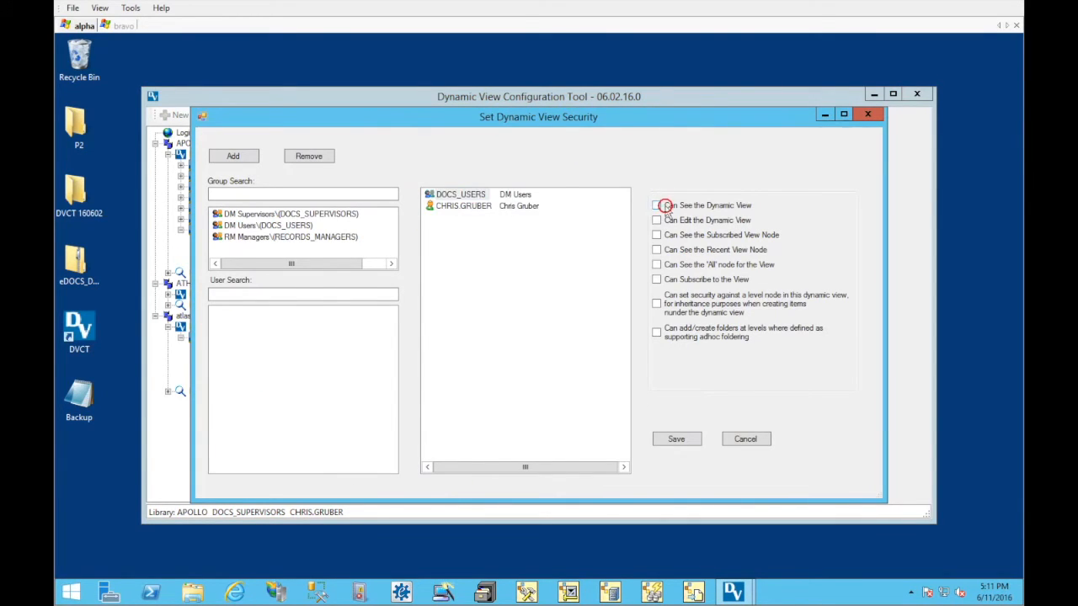
pyautogui.click(672, 438)
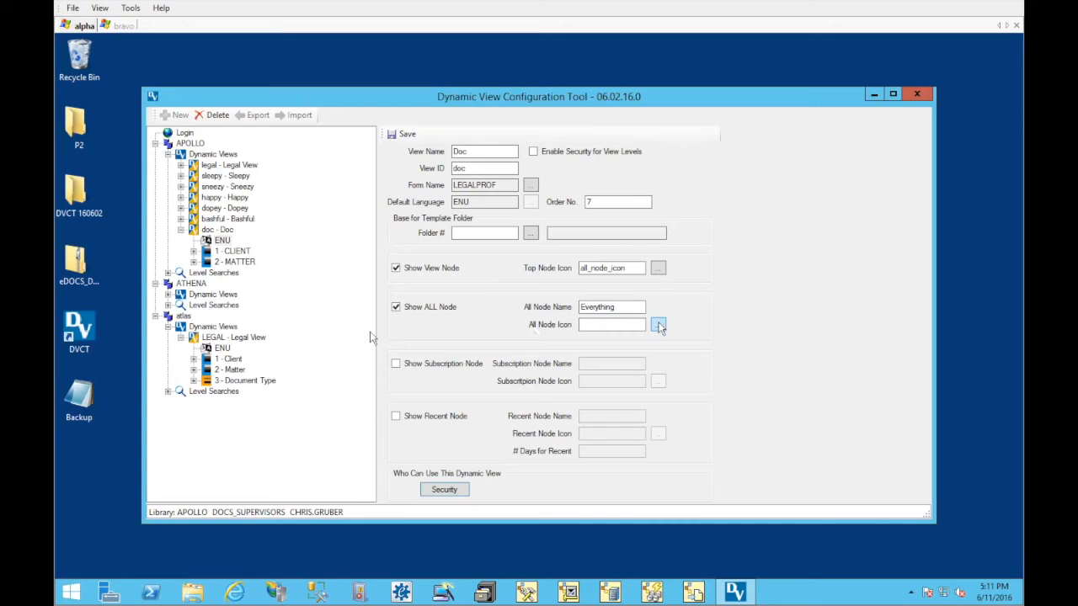
# Browse the icon files available for the Doc view's All Node Icon, from subscrip_node_icon up to grouping_icon, and switch to the bravo session
pyautogui.click(661, 328)
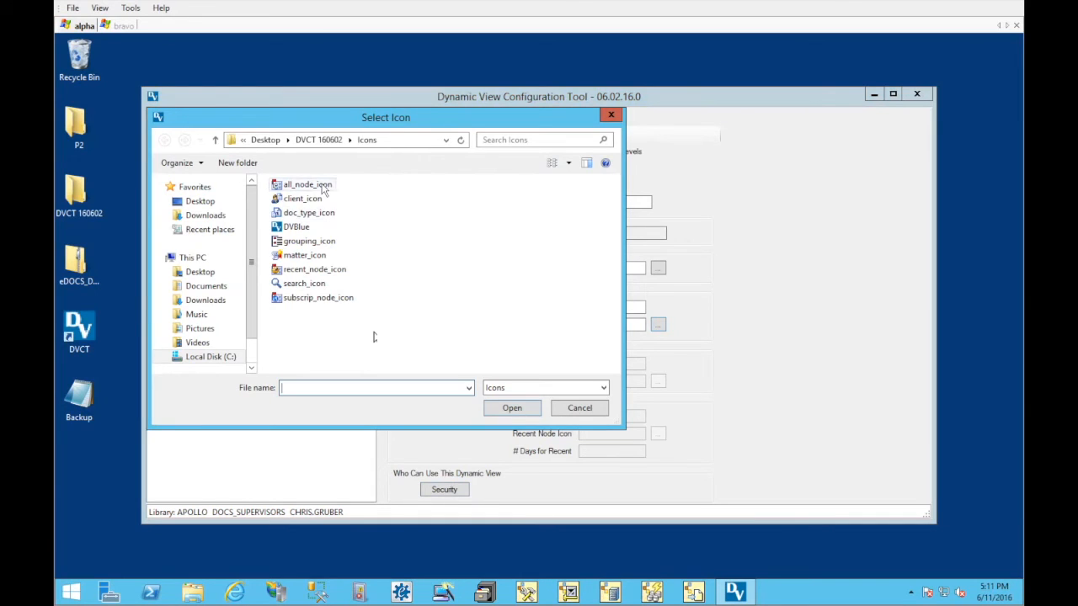
pyautogui.click(321, 298)
pyautogui.click(321, 285)
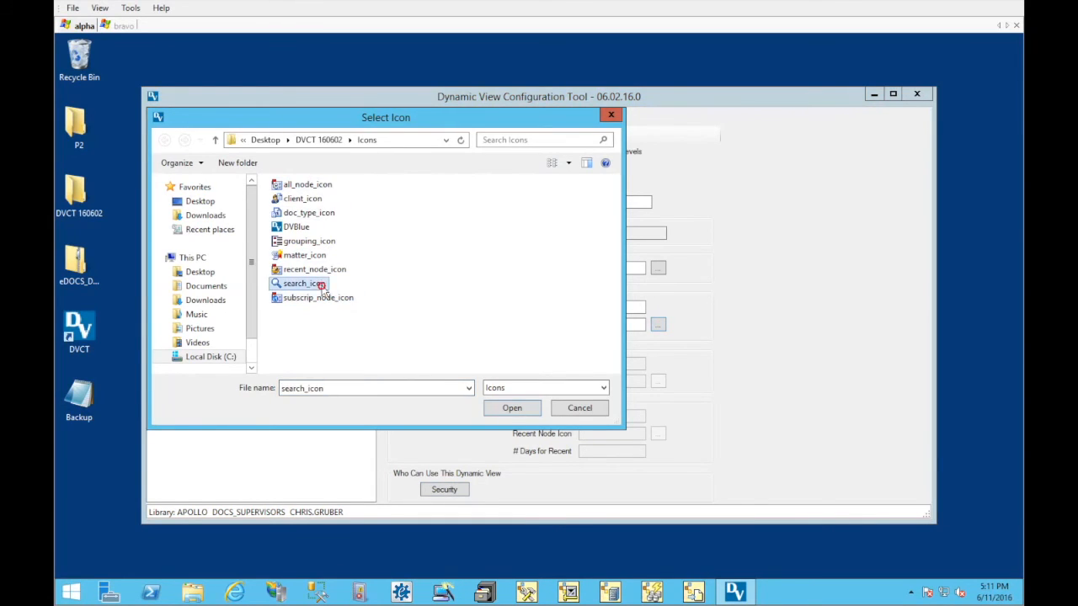
pyautogui.click(306, 271)
pyautogui.click(295, 257)
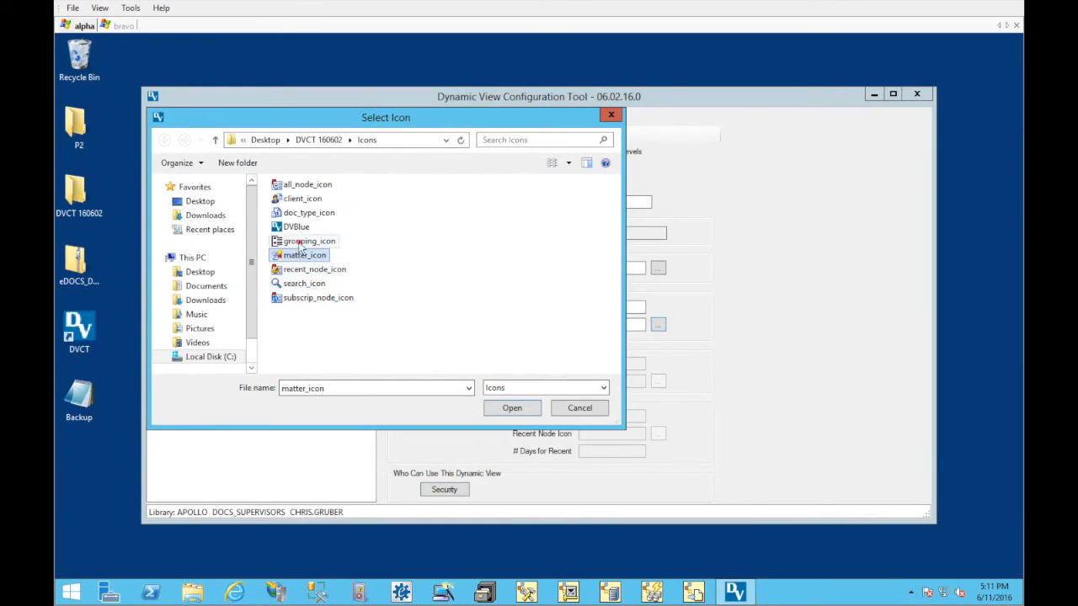
pyautogui.click(301, 244)
pyautogui.rightClick(300, 244)
pyautogui.click(373, 224)
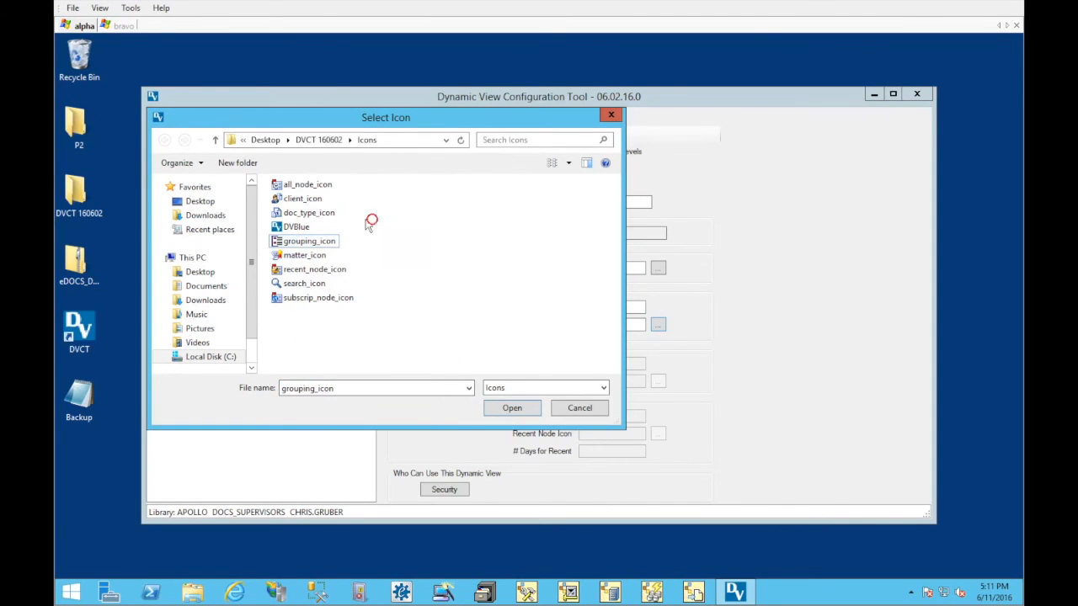
pyautogui.click(123, 26)
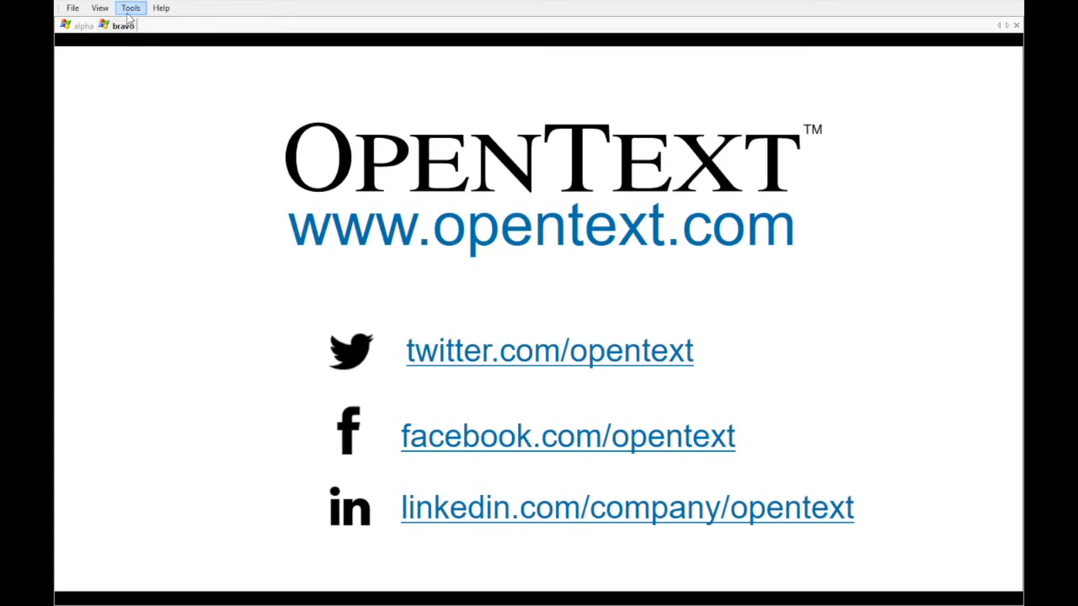